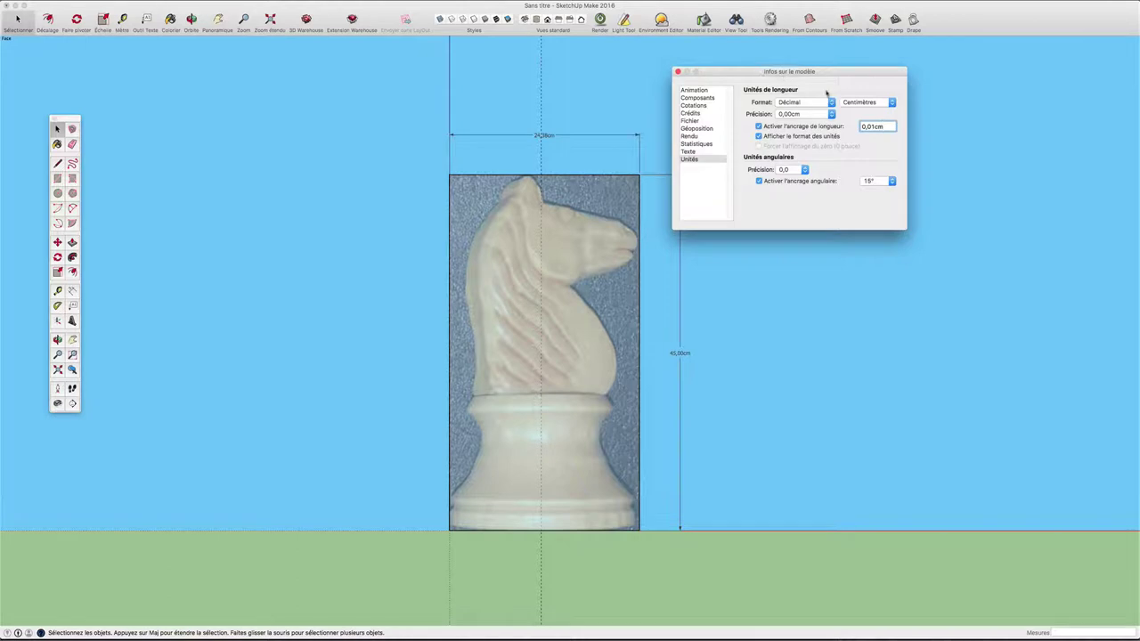
- Close Model Info with decimal centimetre units and leave the camera in parallel projection
left_click(678, 71)
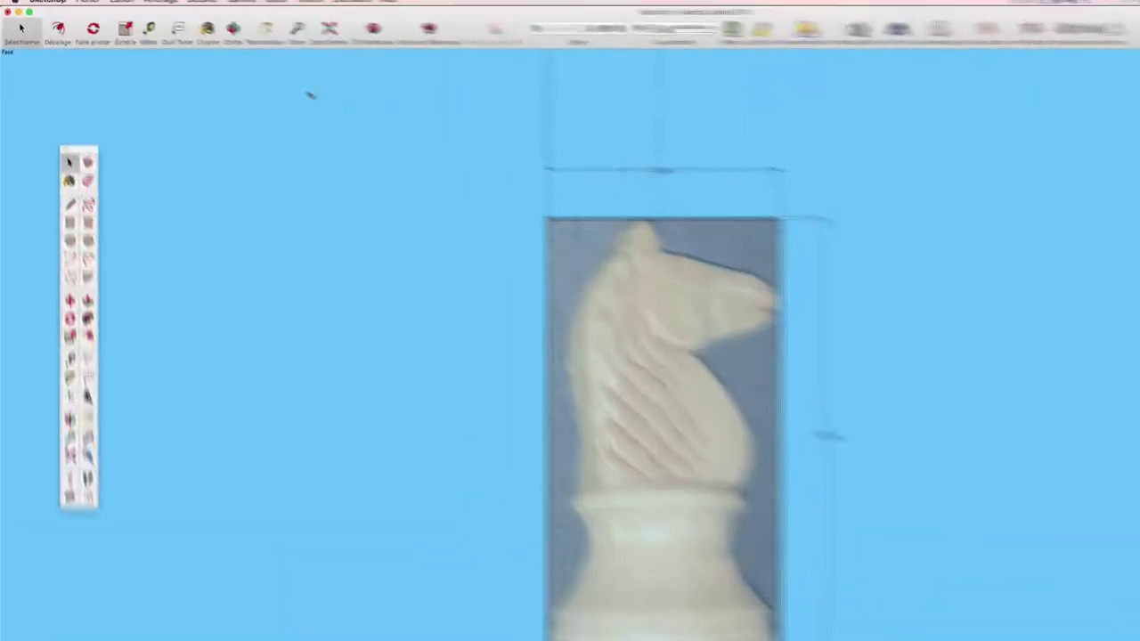
left_click(353, 9)
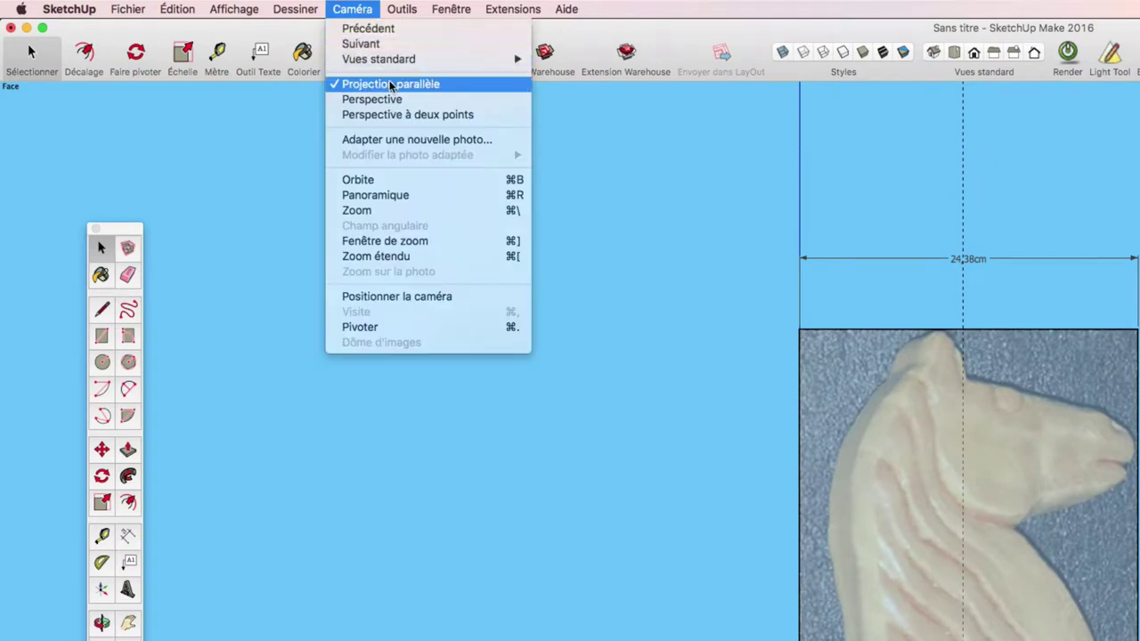
left_click(614, 140)
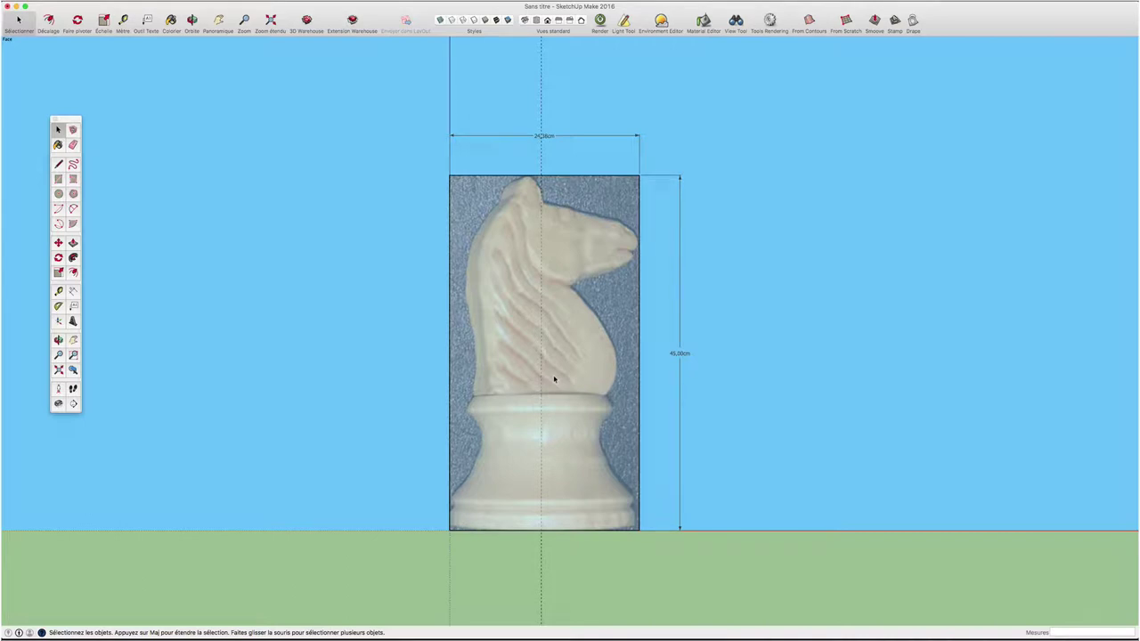
- Draw a rectangle boxing the knight's head from the photo's top-left corner to the neck
key("r")
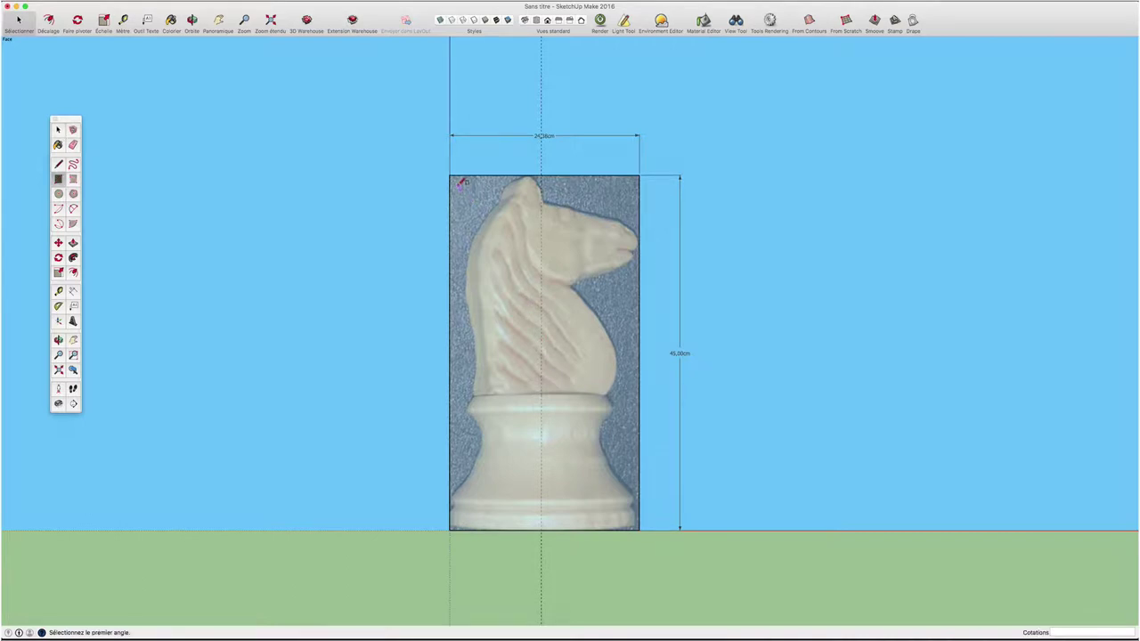
left_click(457, 183)
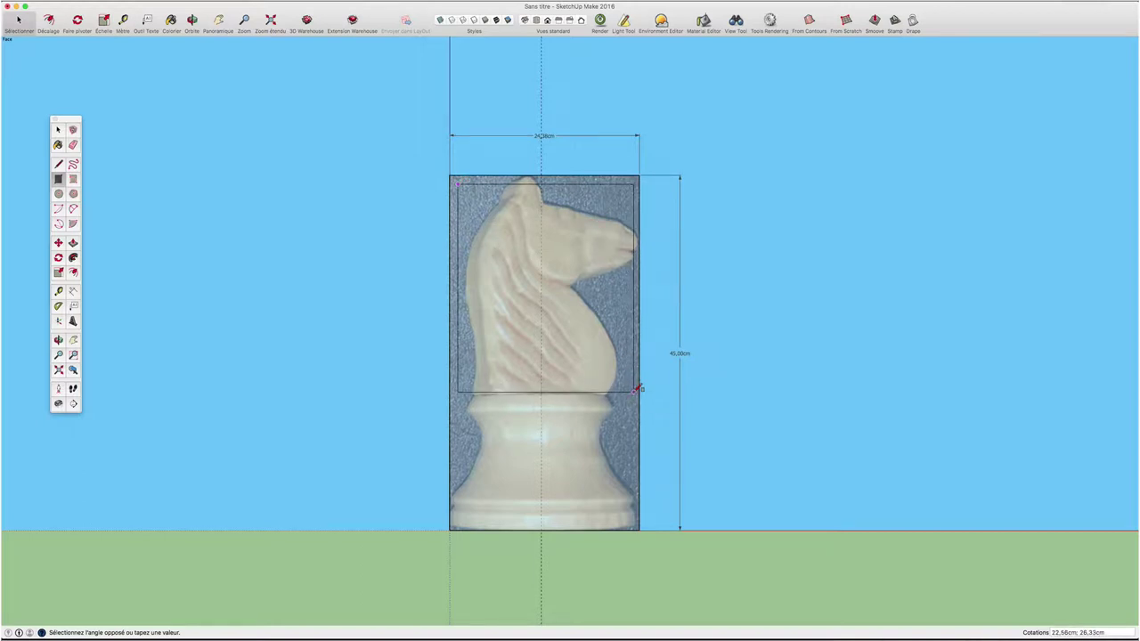
left_click(638, 392)
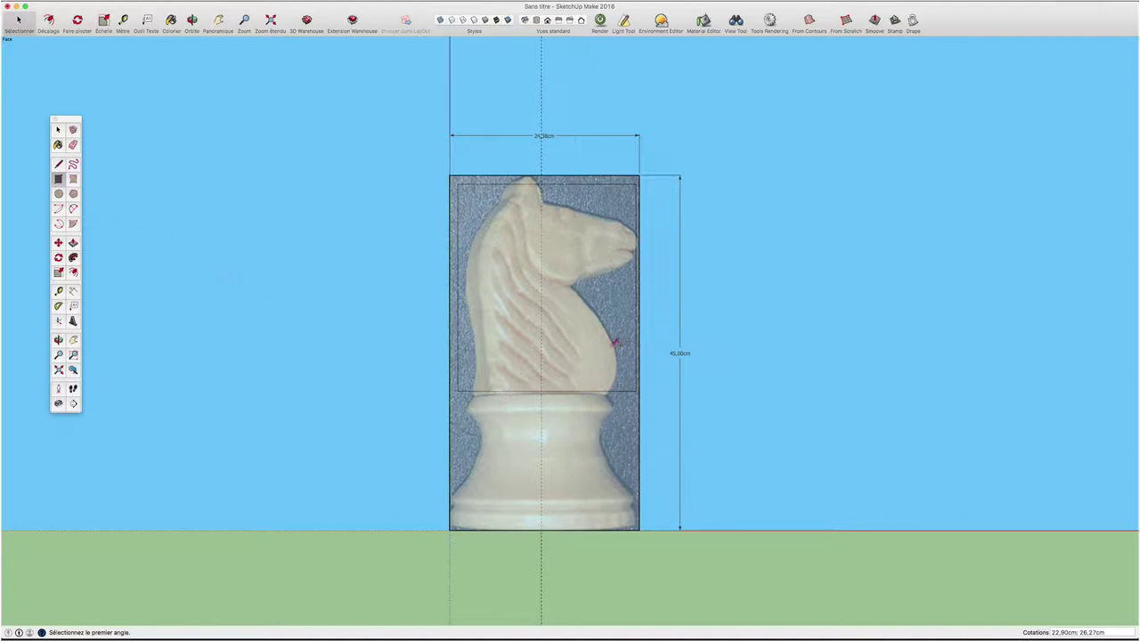
- Draw the base's top edge from the centre axis to its right edge
key("l")
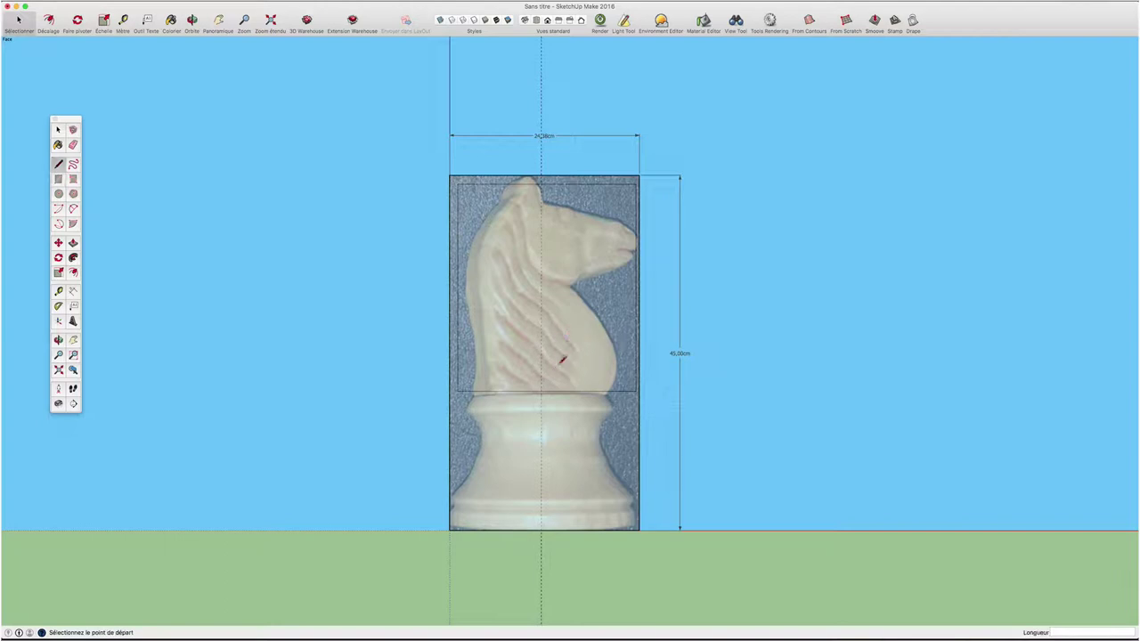
scroll(552, 388, "up", 3)
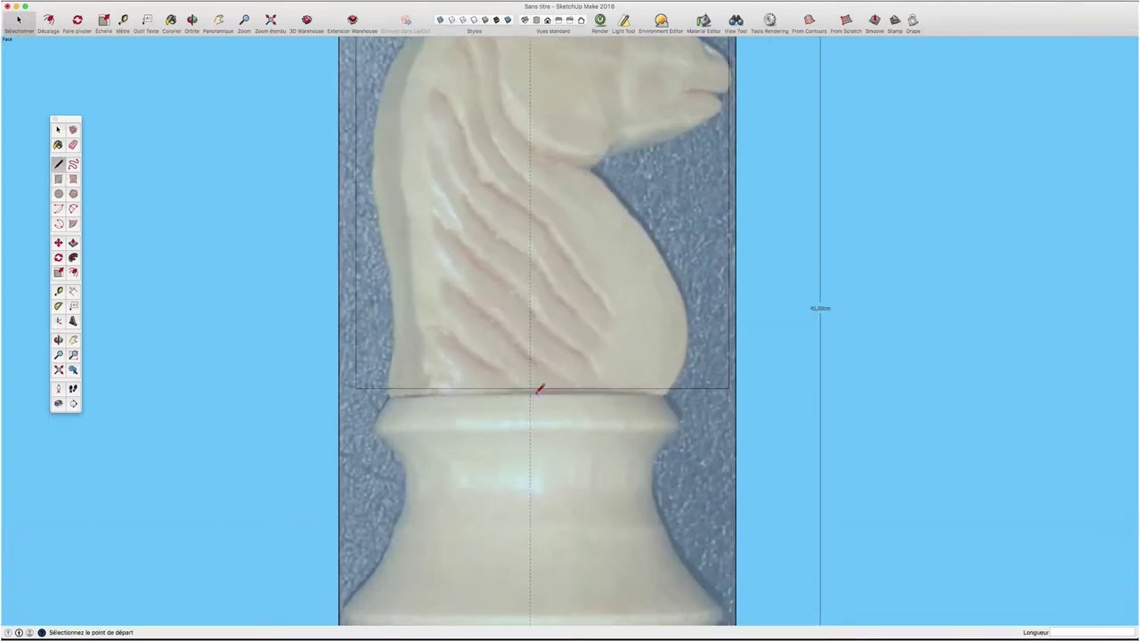
left_click(532, 391)
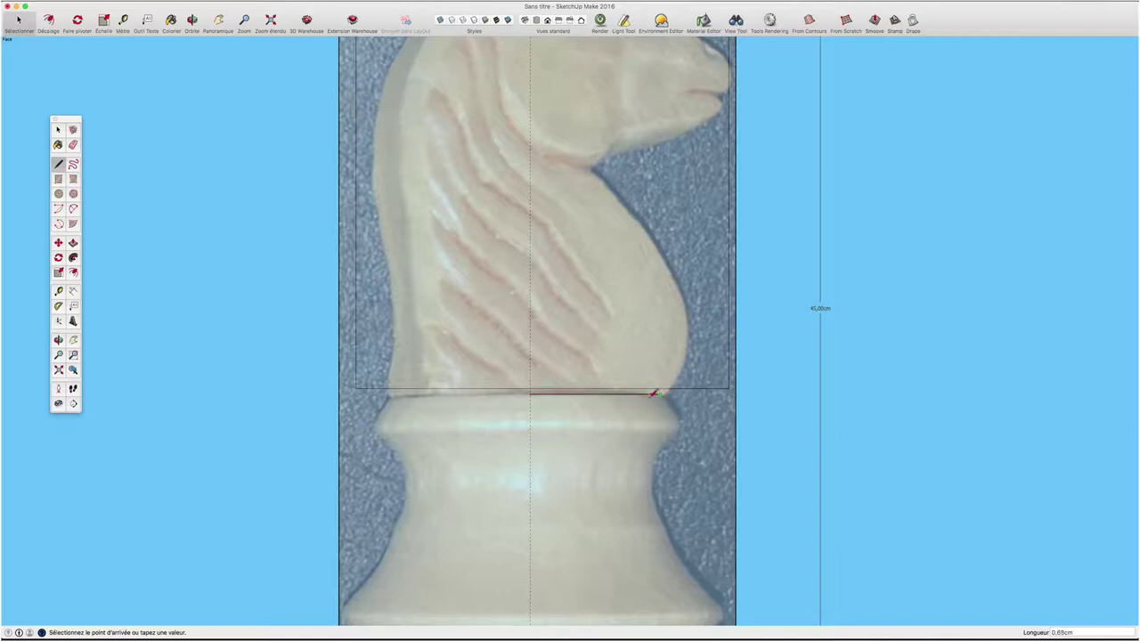
left_click(660, 393)
- Trace the base's upper rim and waist curve with two 2-point arcs
key("a")
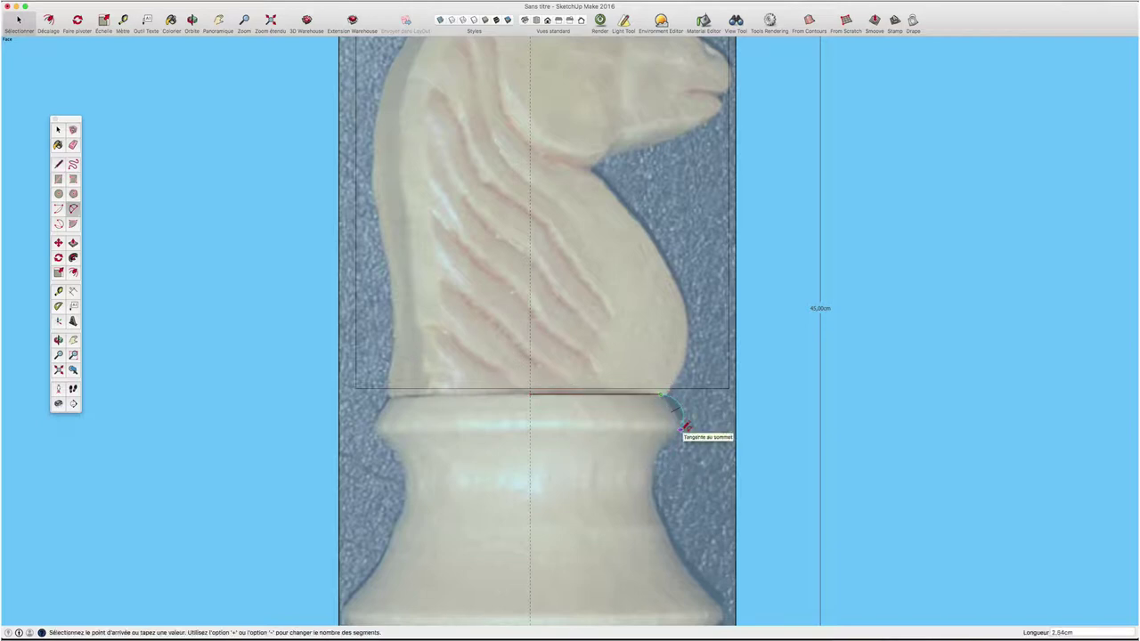
scroll(684, 425, "up", 1)
scroll(684, 426, "up", 2)
scroll(682, 429, "up", 1)
left_click(681, 430)
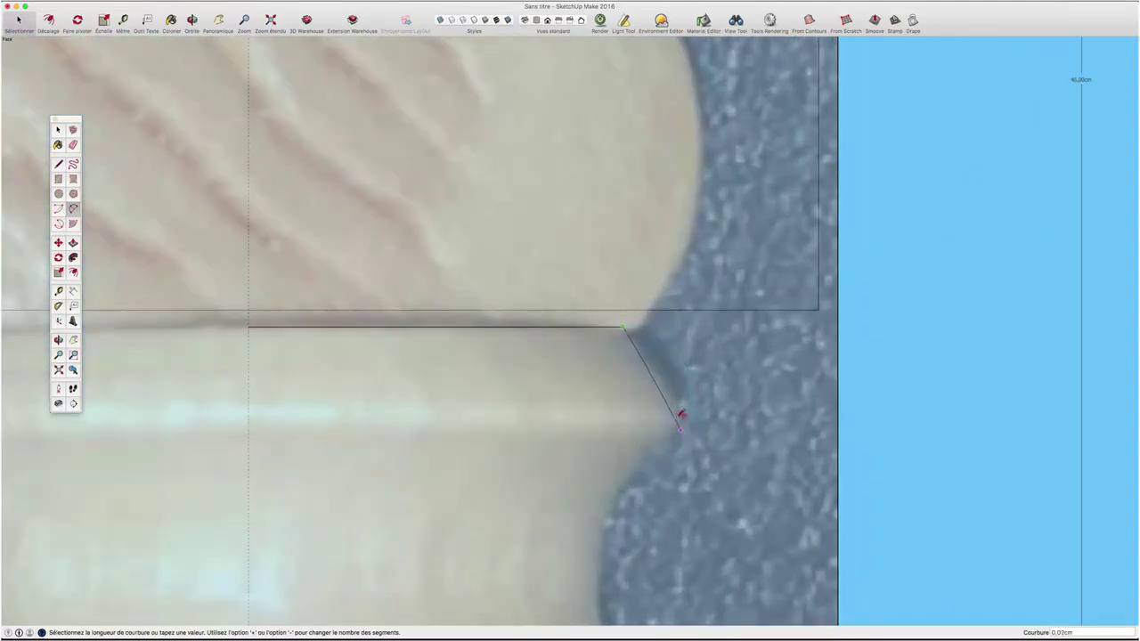
left_click(682, 396)
scroll(682, 401, "down", 2)
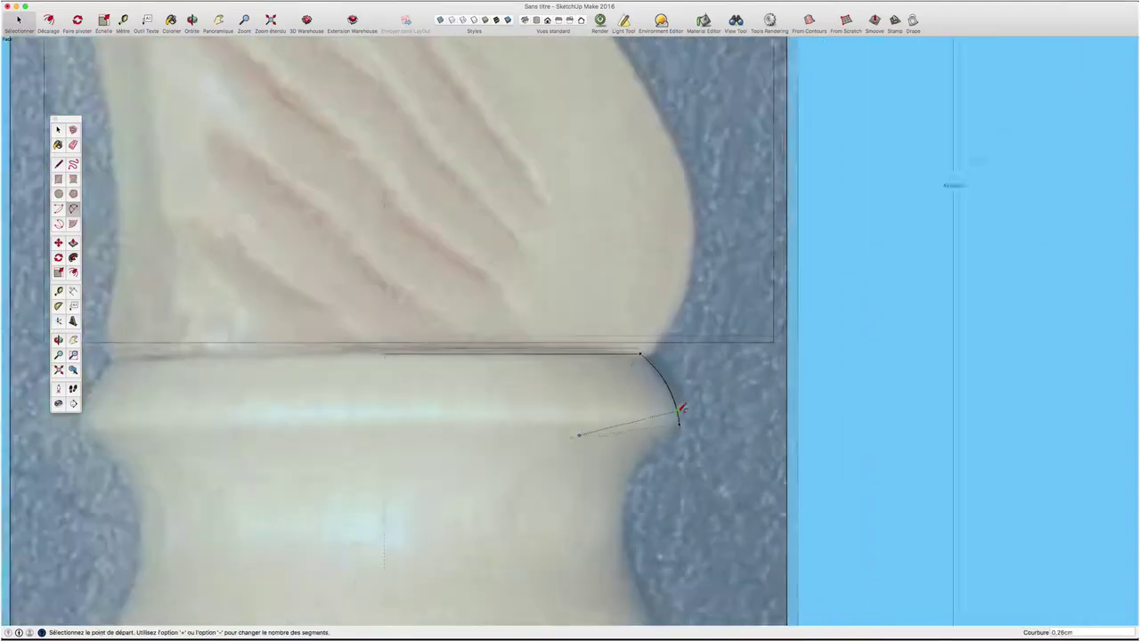
scroll(683, 417, "down", 2)
scroll(682, 419, "down", 2)
left_click(677, 424)
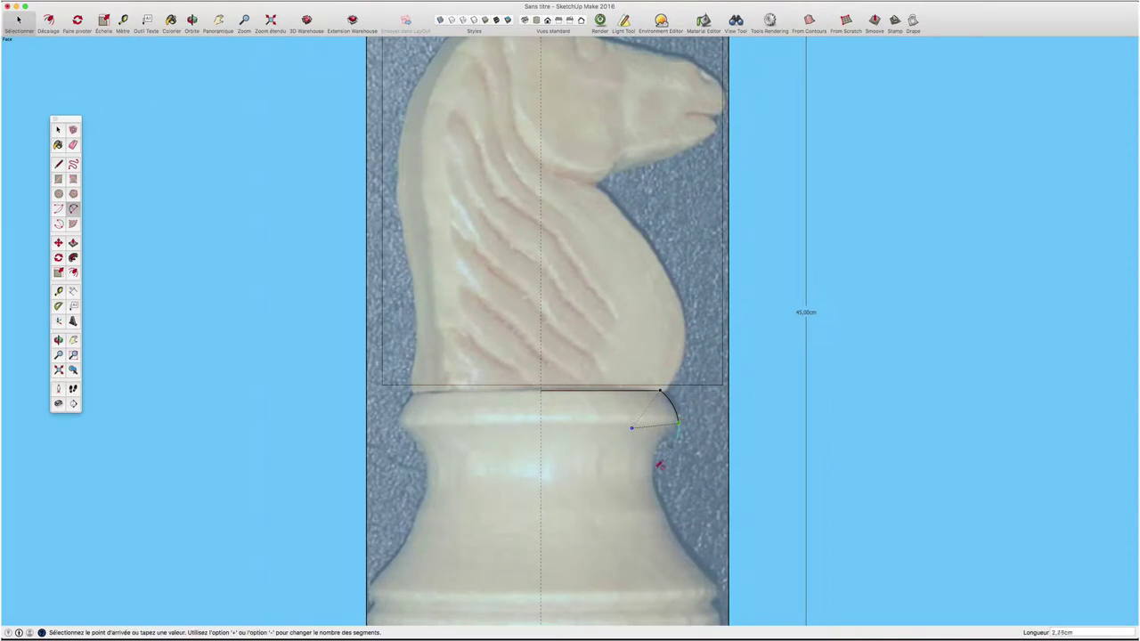
left_click(659, 479)
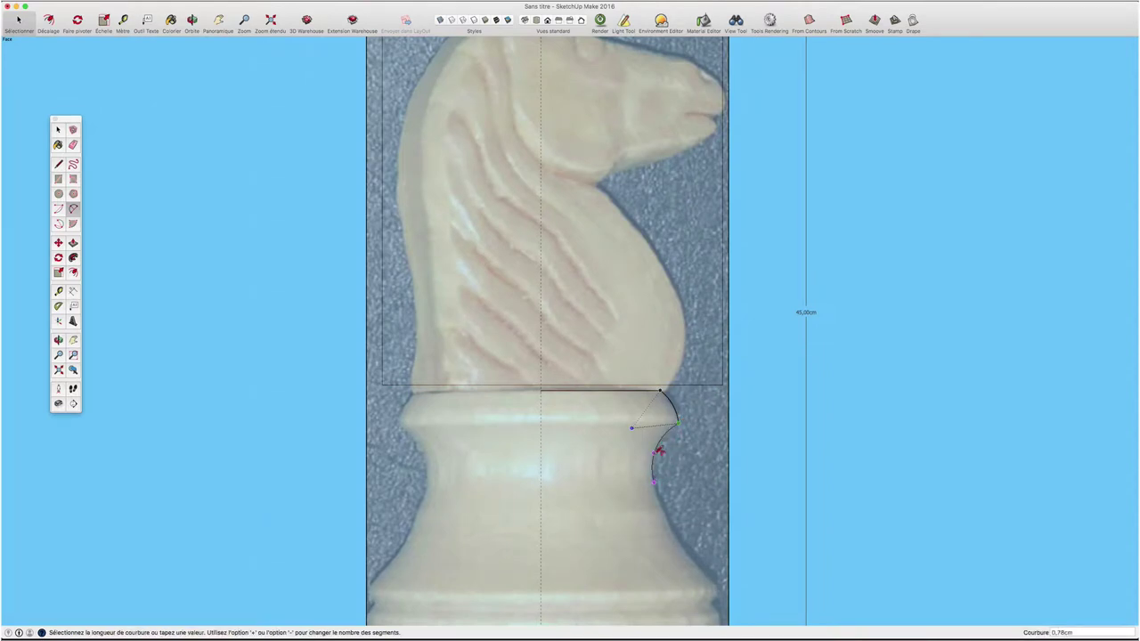
left_click(657, 454)
scroll(656, 456, "down", 2)
scroll(656, 456, "down", 2)
scroll(676, 512, "up", 3)
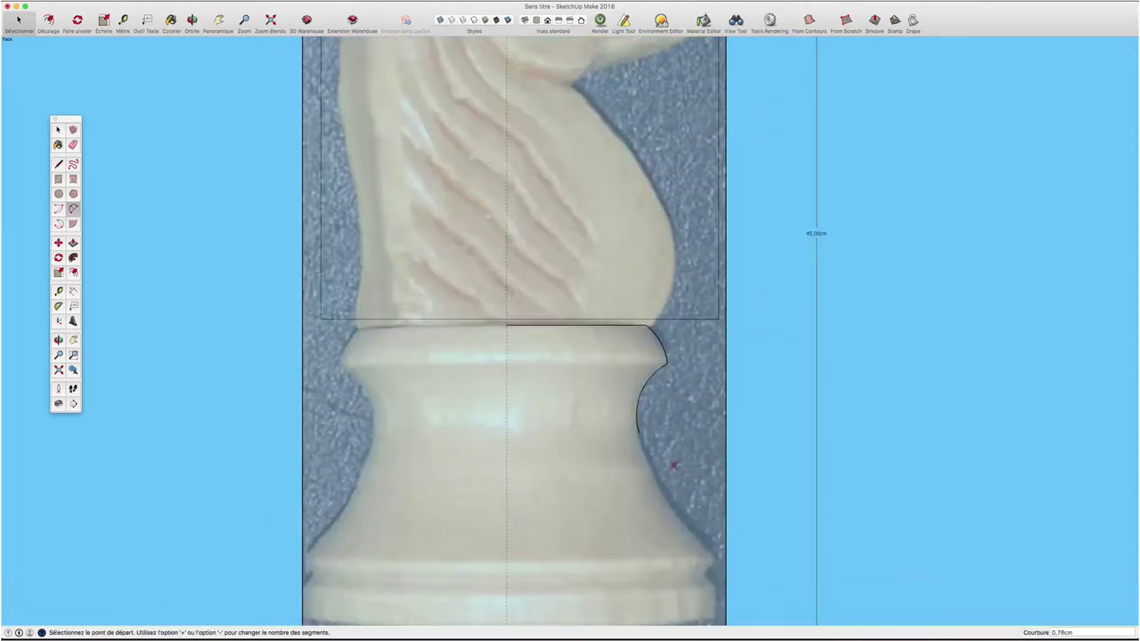
- Arc the flaring base down to its lower edge, then close the profile along the bottom and axis
left_click(637, 433)
left_click(715, 551)
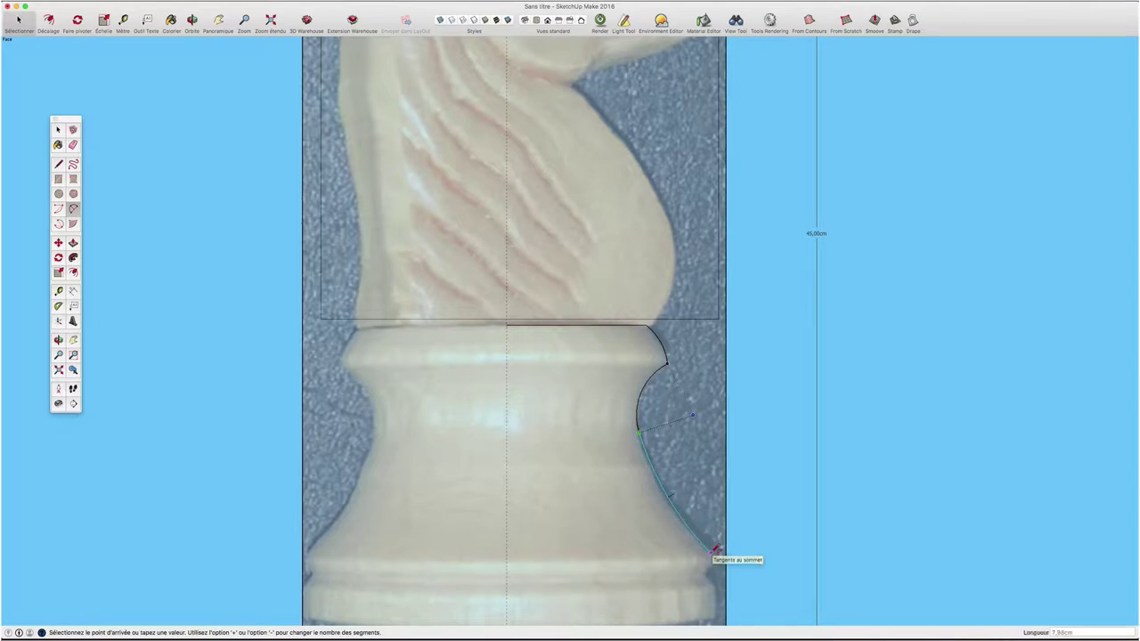
left_click(715, 551)
key("l")
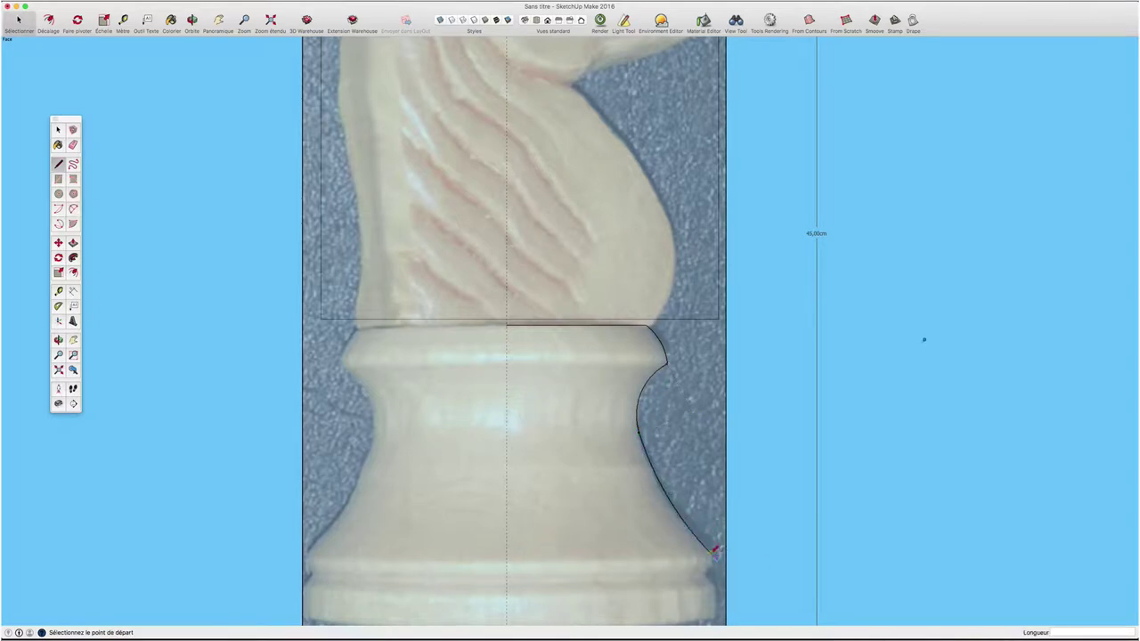
left_click(710, 552)
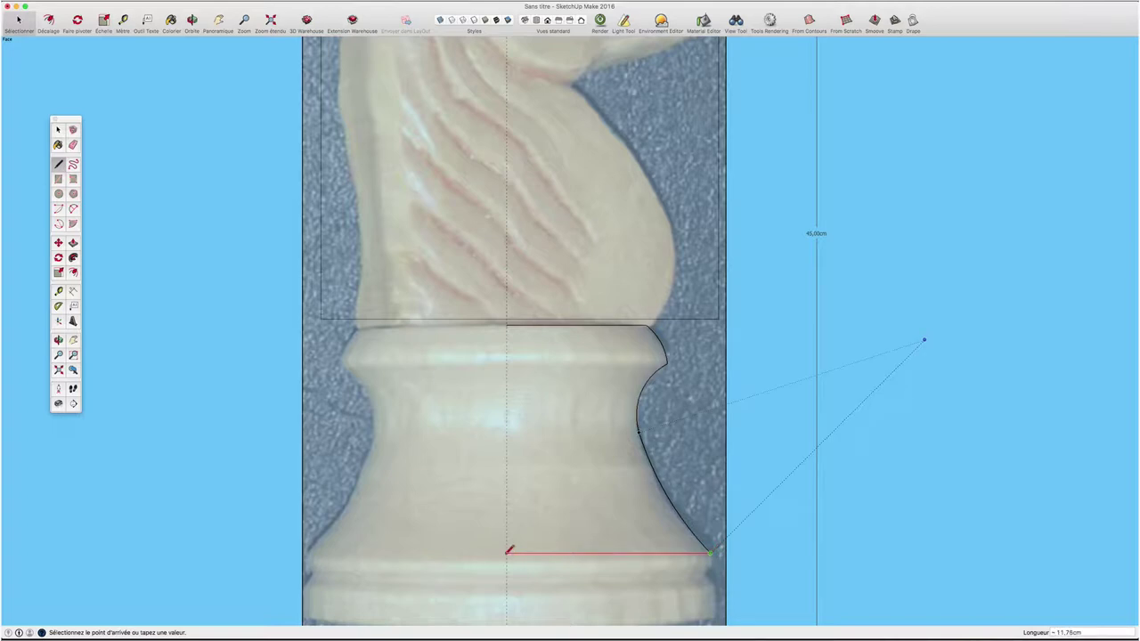
left_click(508, 551)
left_click(509, 324)
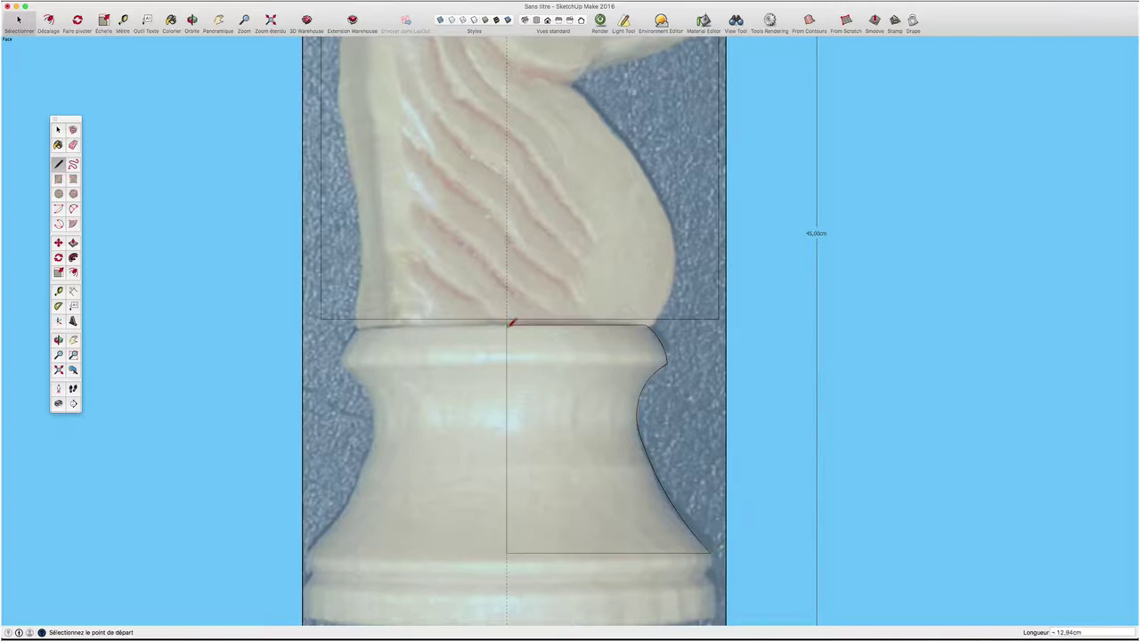
key("space")
- Add an arc matching the lower molding below the profile's bottom corner
left_click(568, 387)
scroll(570, 389, "down", 2)
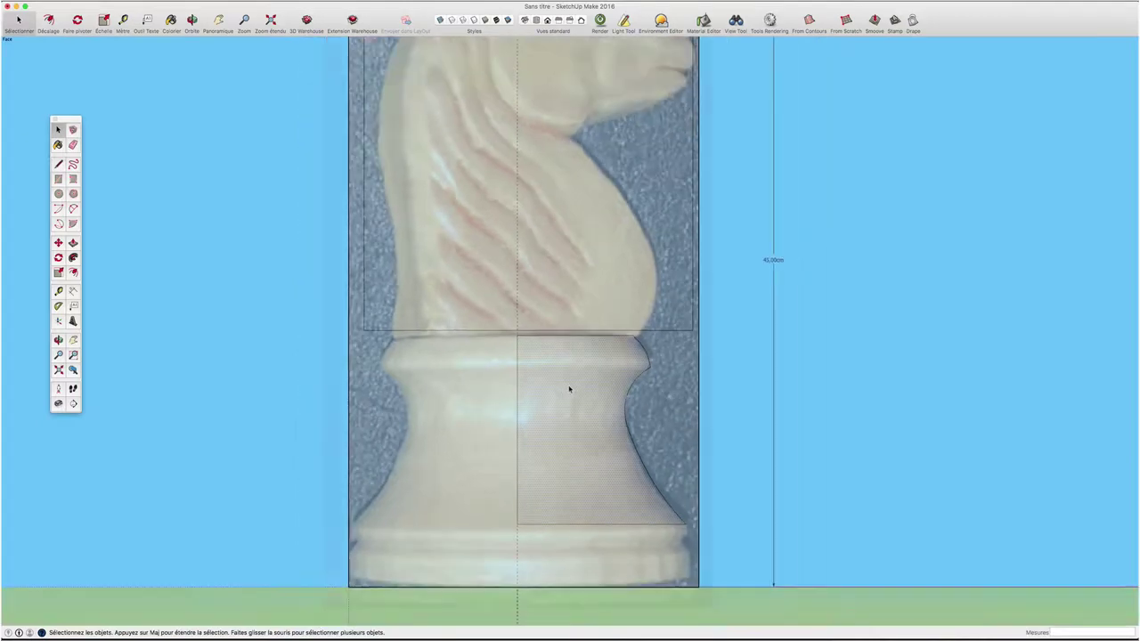
scroll(570, 389, "up", 2)
scroll(570, 389, "down", 1)
middle_click_drag(596, 442, 578, 379, "shift")
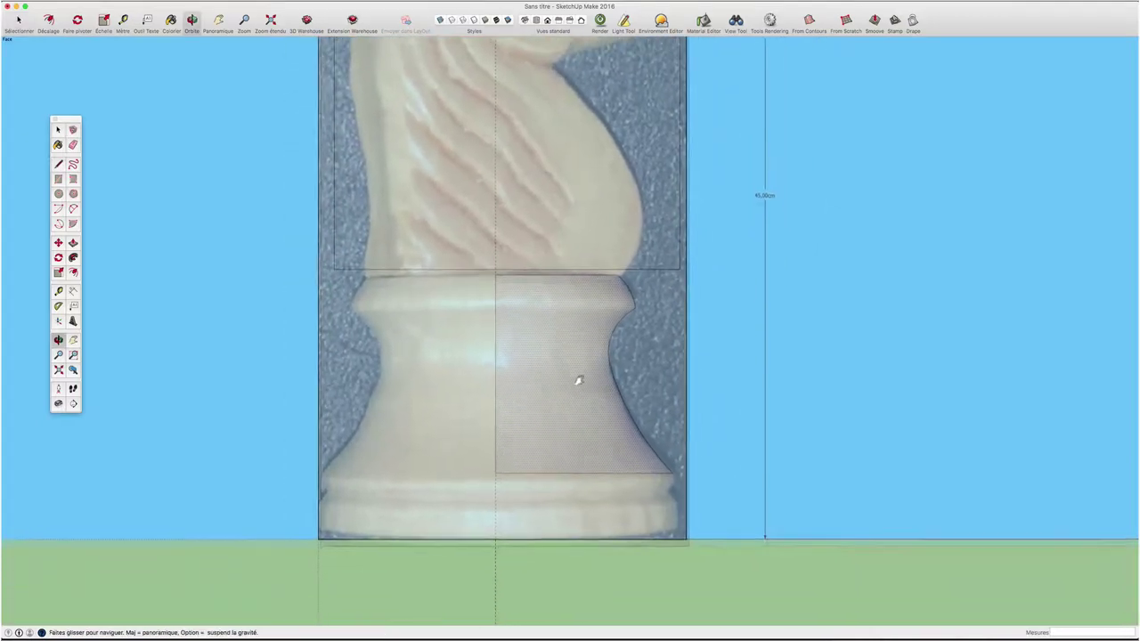
scroll(634, 466, "up", 1)
scroll(668, 478, "up", 1)
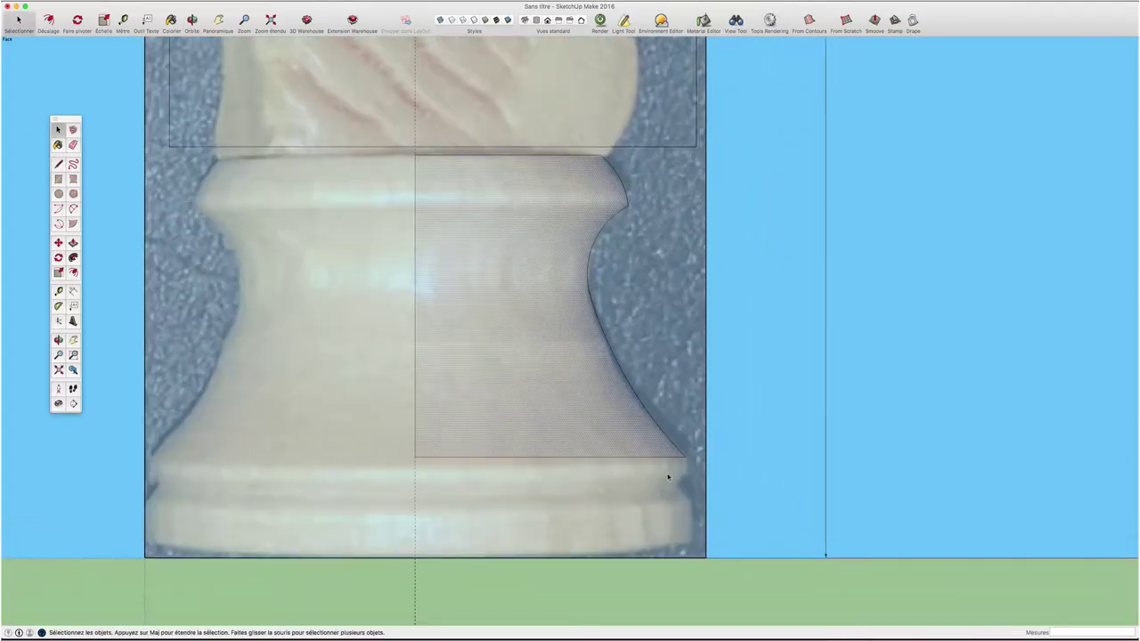
key("l")
left_click(686, 458)
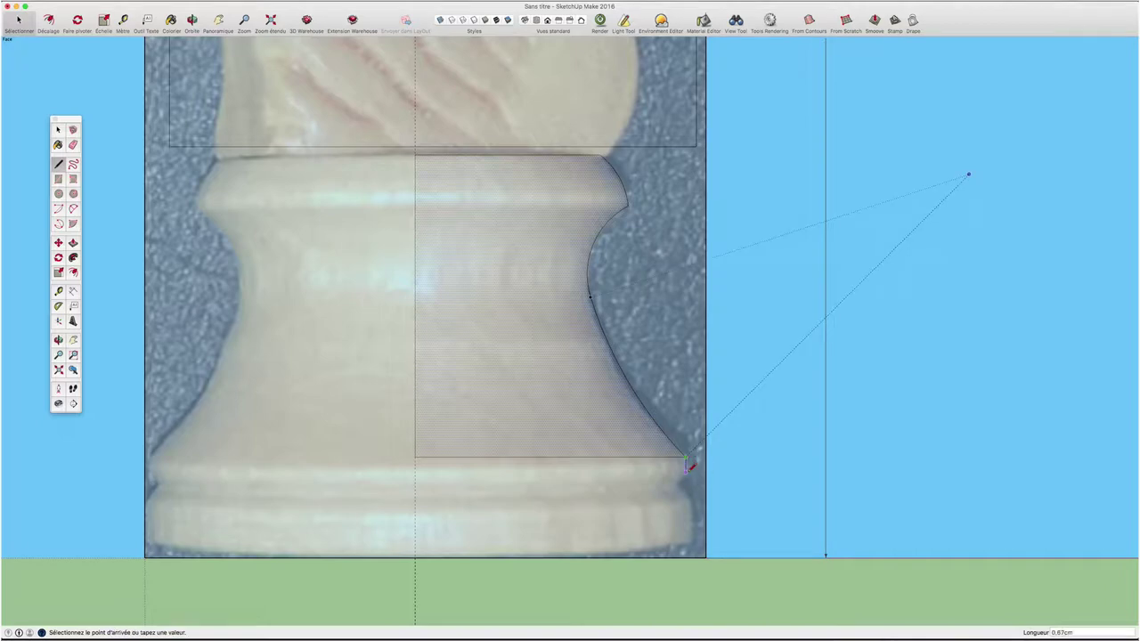
key("a")
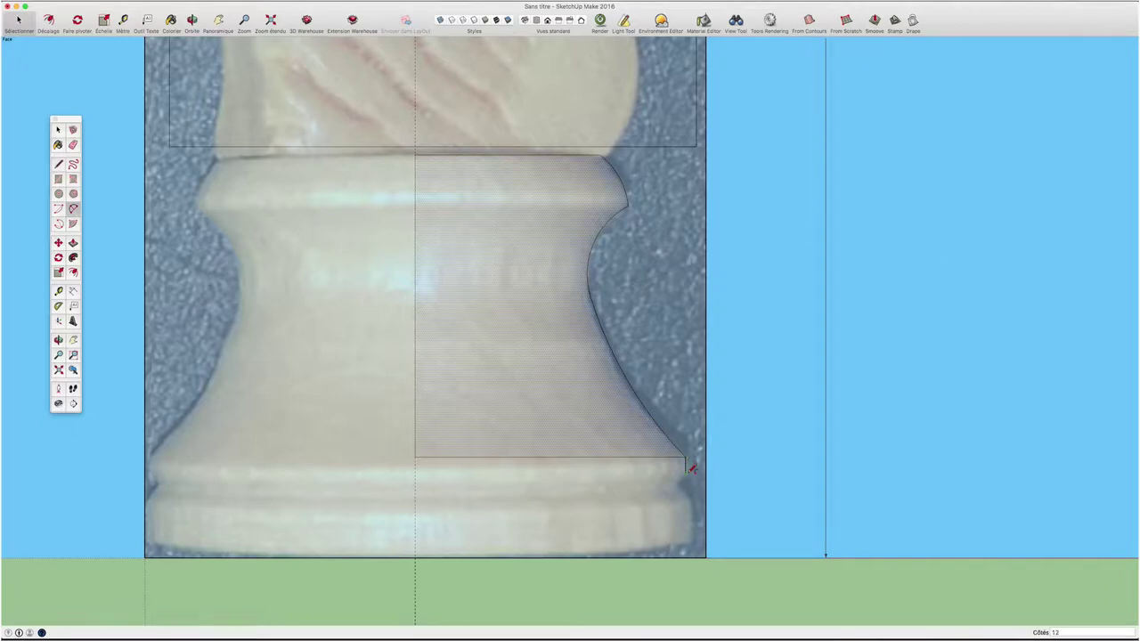
left_click(686, 470)
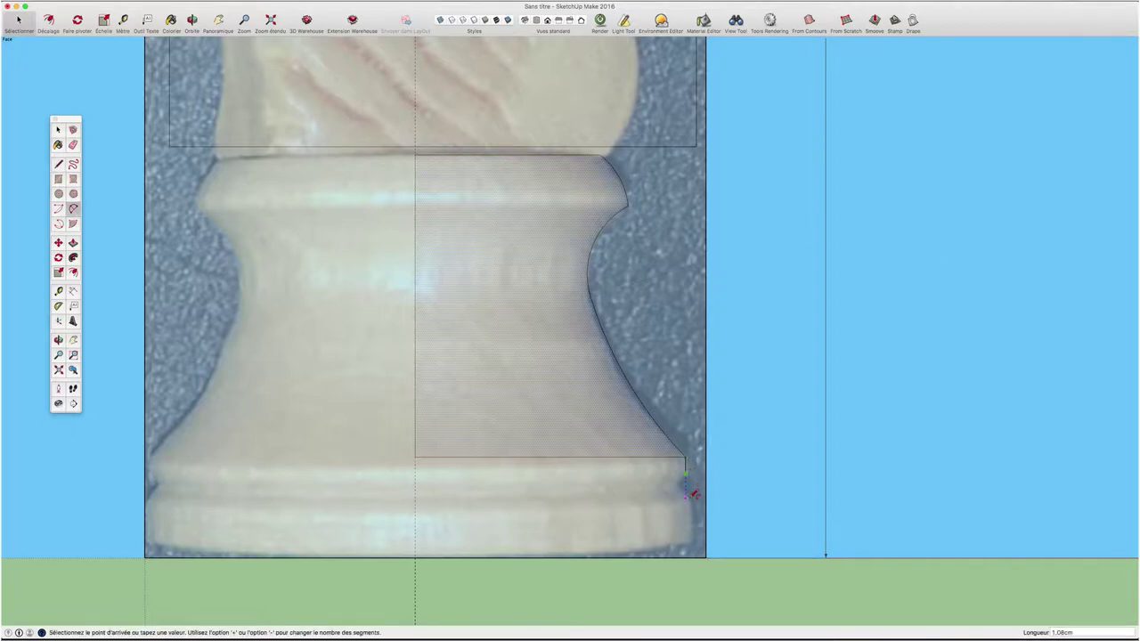
left_click(692, 490)
scroll(684, 485, "up", 3)
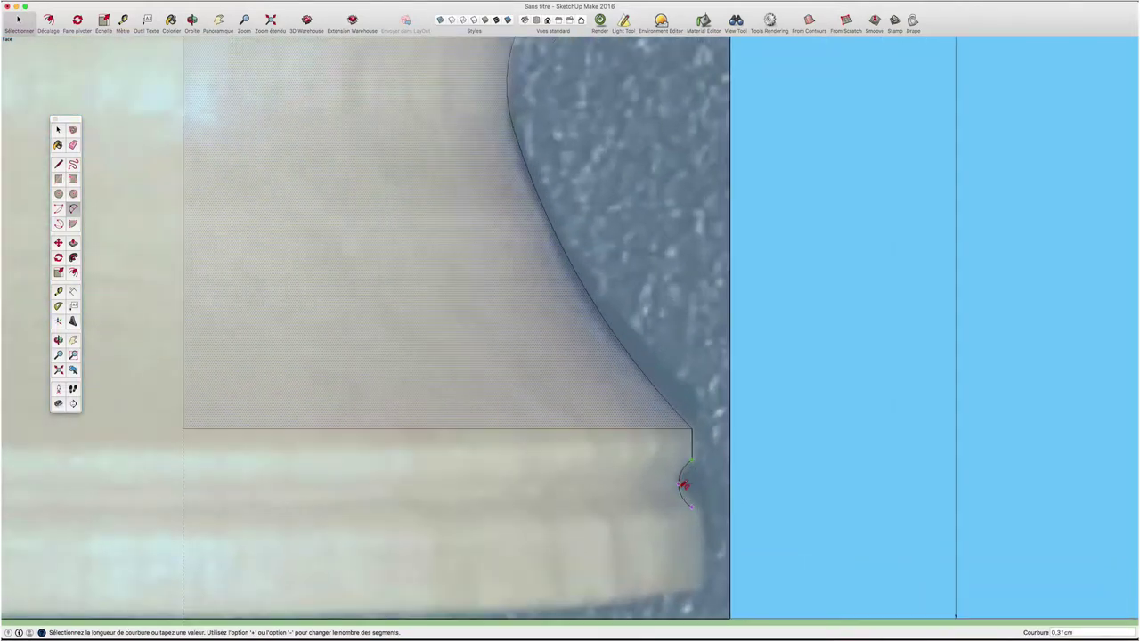
left_click(684, 485)
scroll(684, 486, "down", 1)
scroll(684, 486, "down", 1)
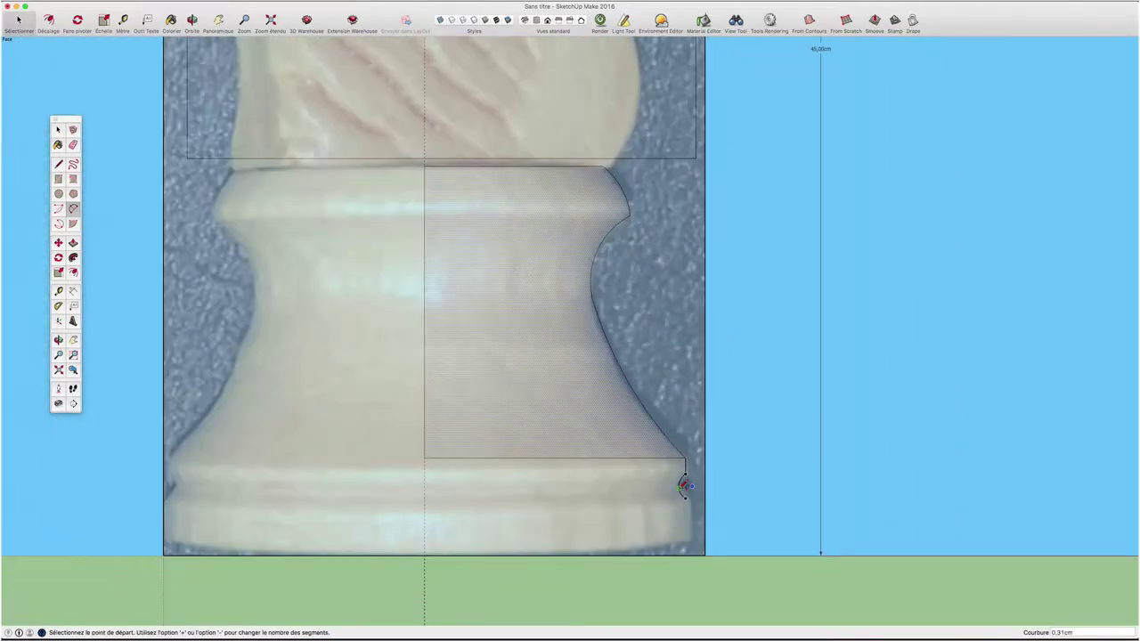
- Place a horizontal Tape Measure guide at the base's bottom edge
key("l")
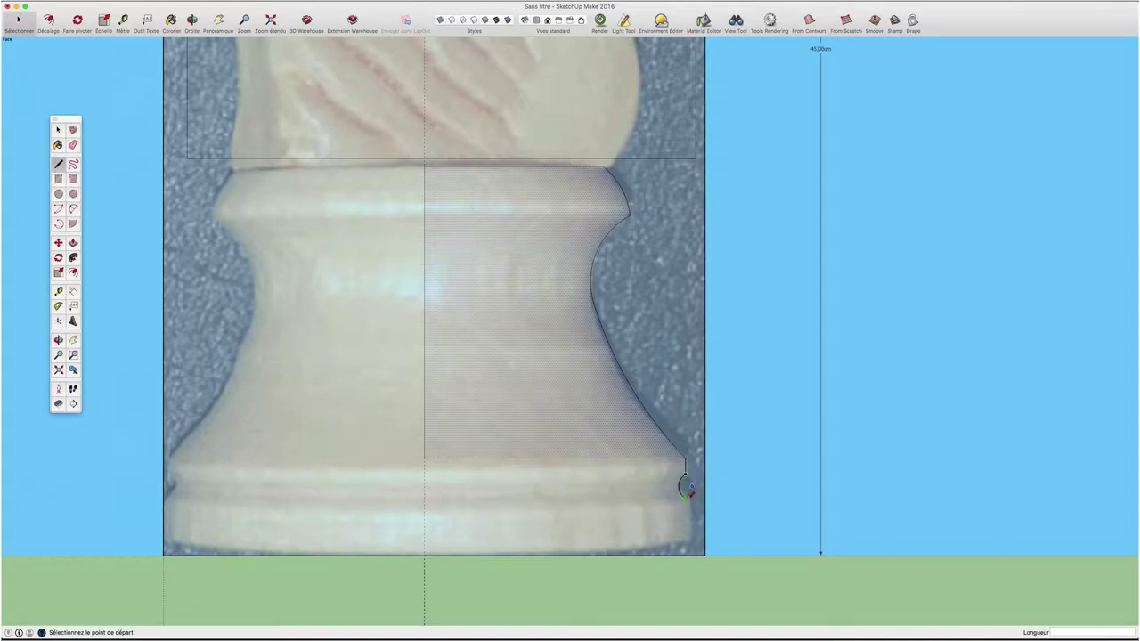
key("space")
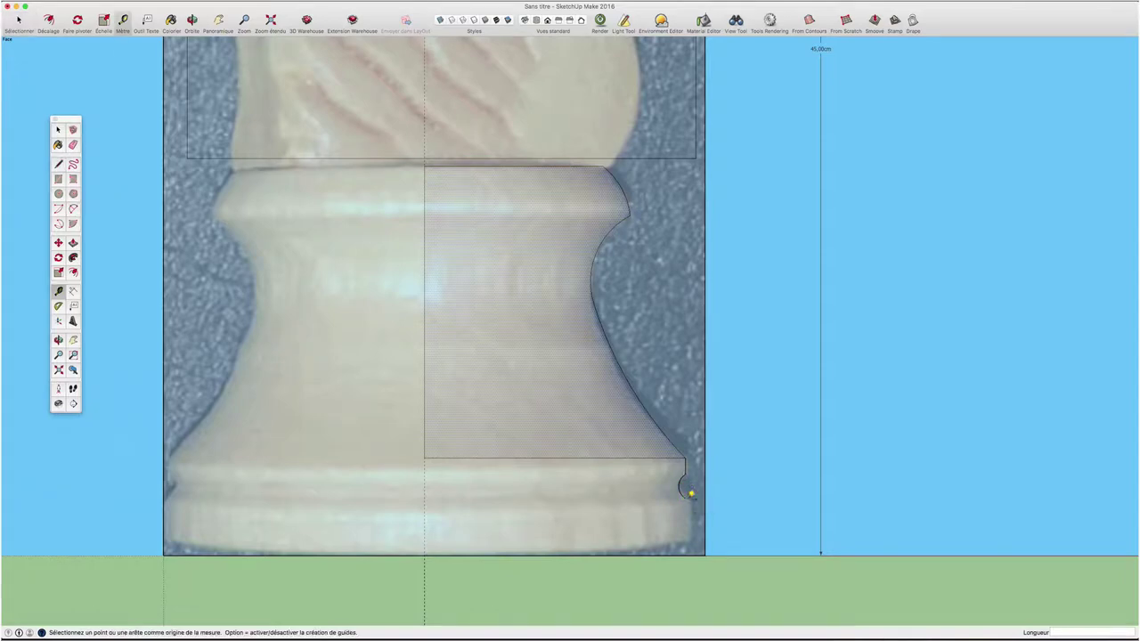
key("t")
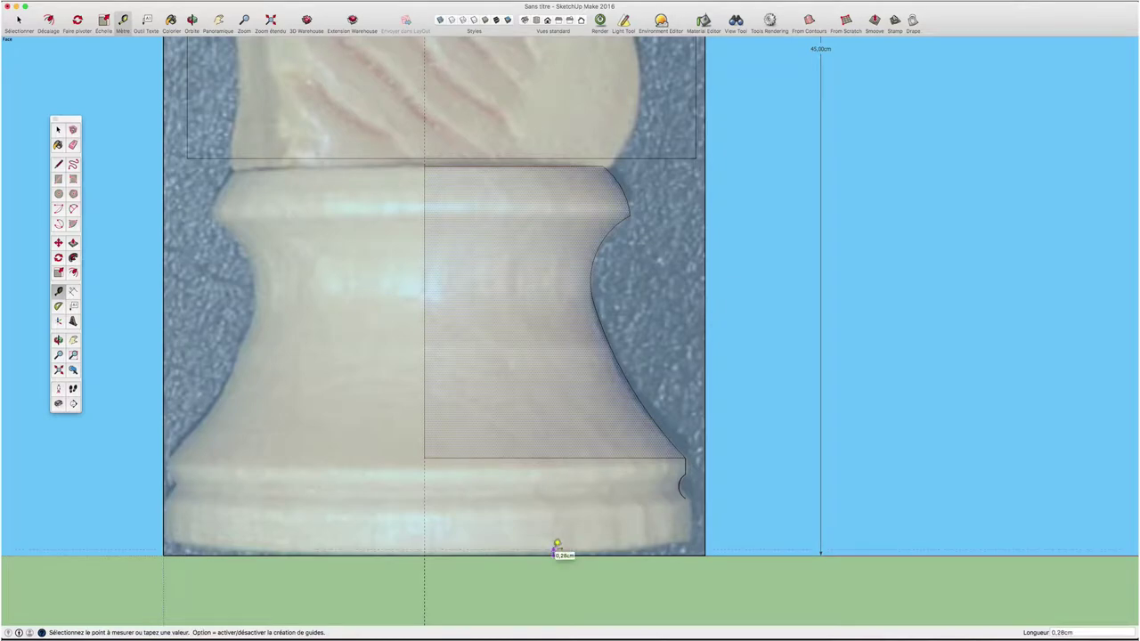
left_click(565, 550)
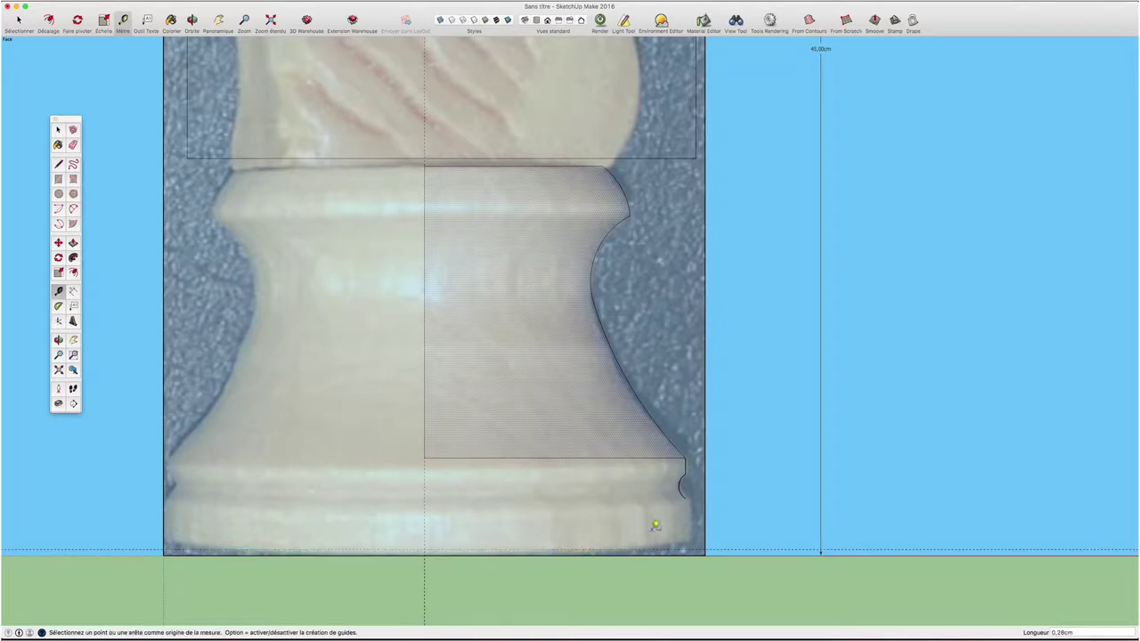
- Draw lines down to the guide, left to the centre axis and up to close the face
key("l")
left_click(685, 487)
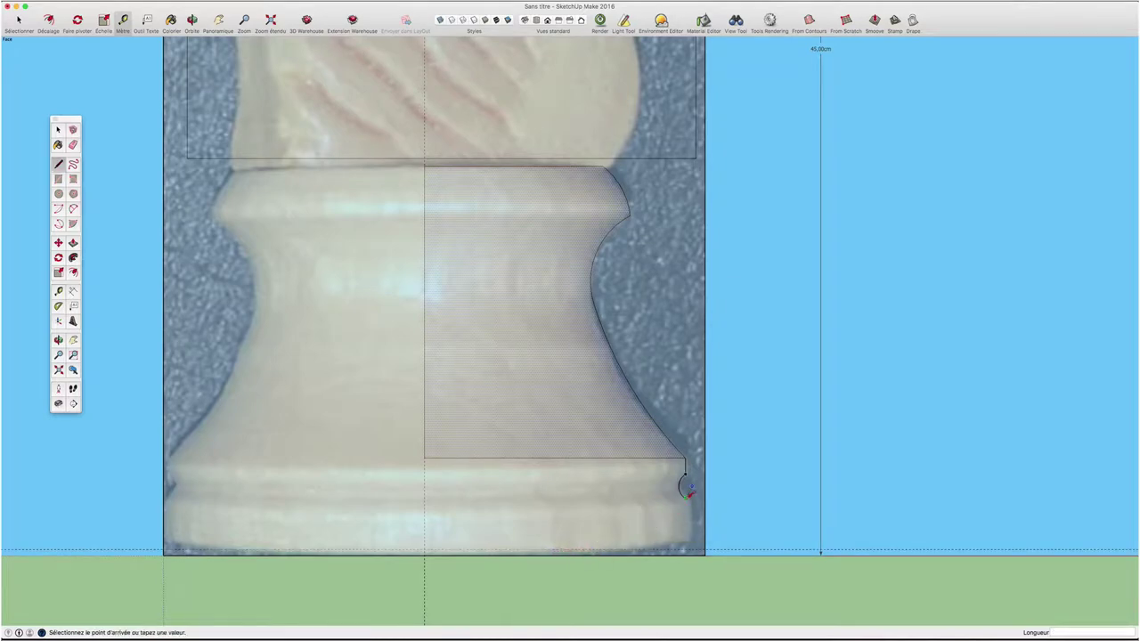
left_click(685, 551)
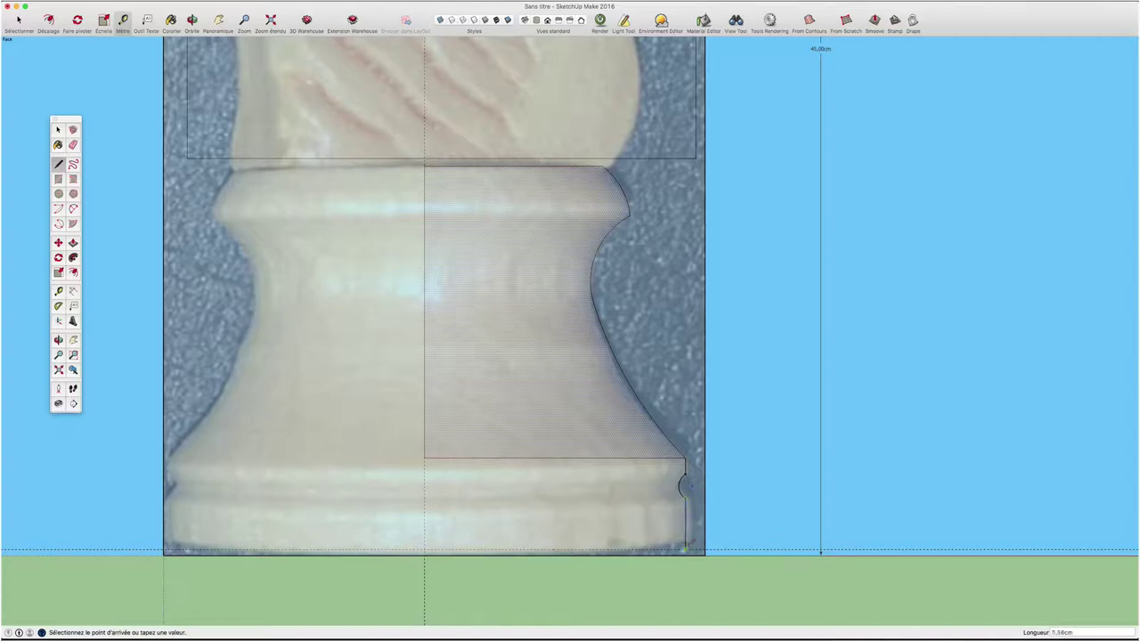
left_click(424, 550)
left_click(425, 459)
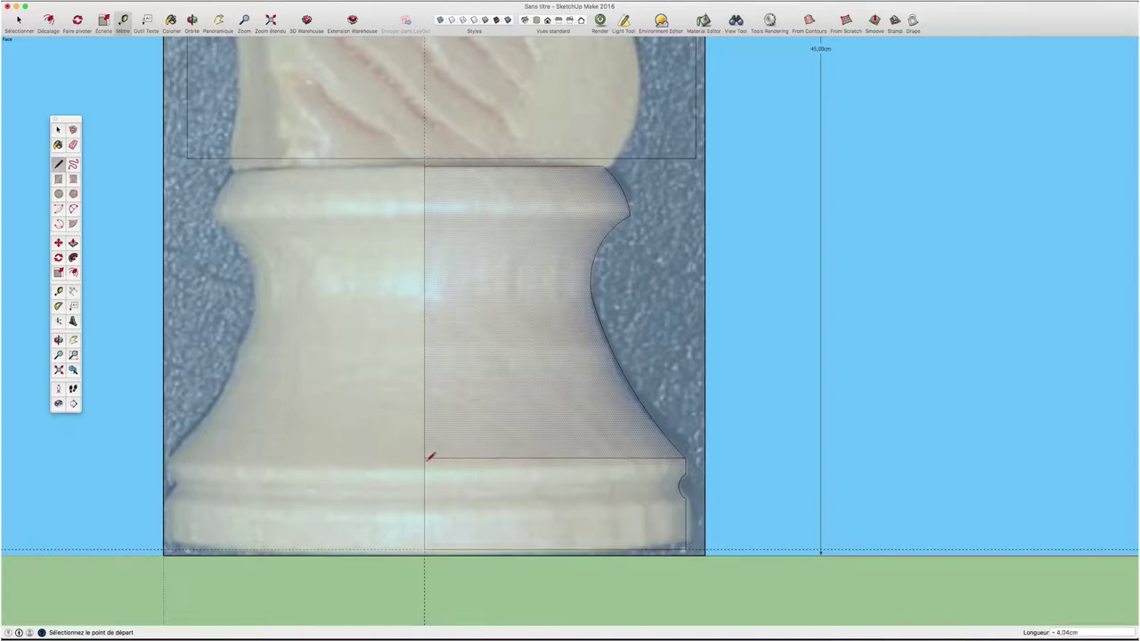
key("space")
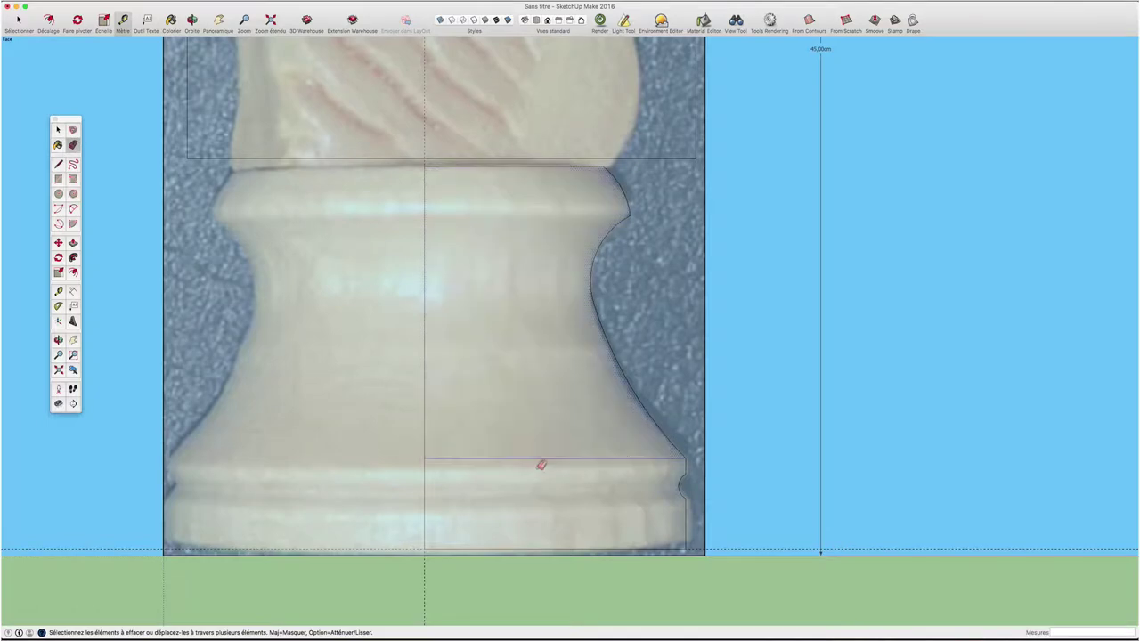
scroll(529, 283, "down", 2)
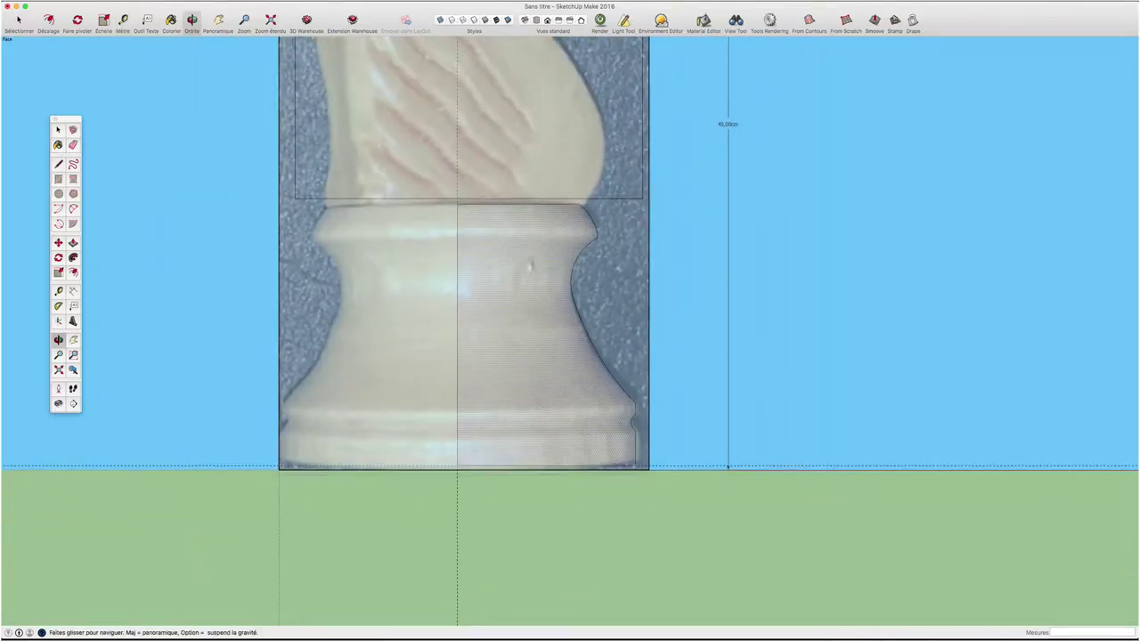
- Pan and zoom to the knight's head and select its rectangle face
middle_click_drag(535, 259, 611, 419, "shift")
scroll(611, 420, "down", 2)
middle_click_drag(589, 300, 536, 343, "shift")
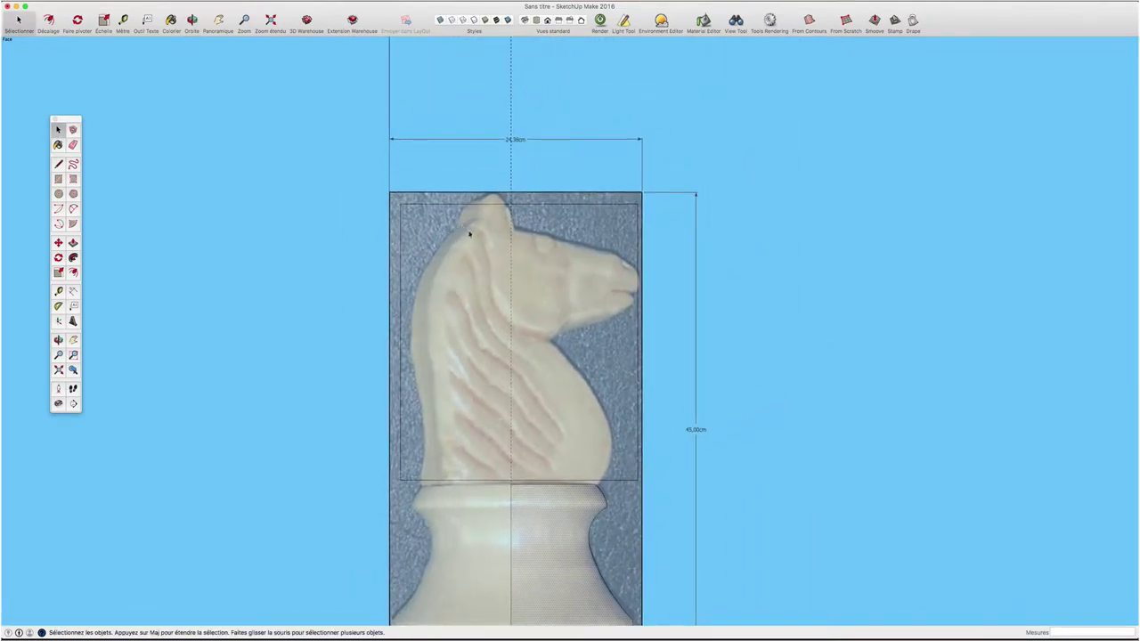
scroll(469, 234, "down", 1)
scroll(475, 224, "down", 1)
scroll(494, 402, "up", 3)
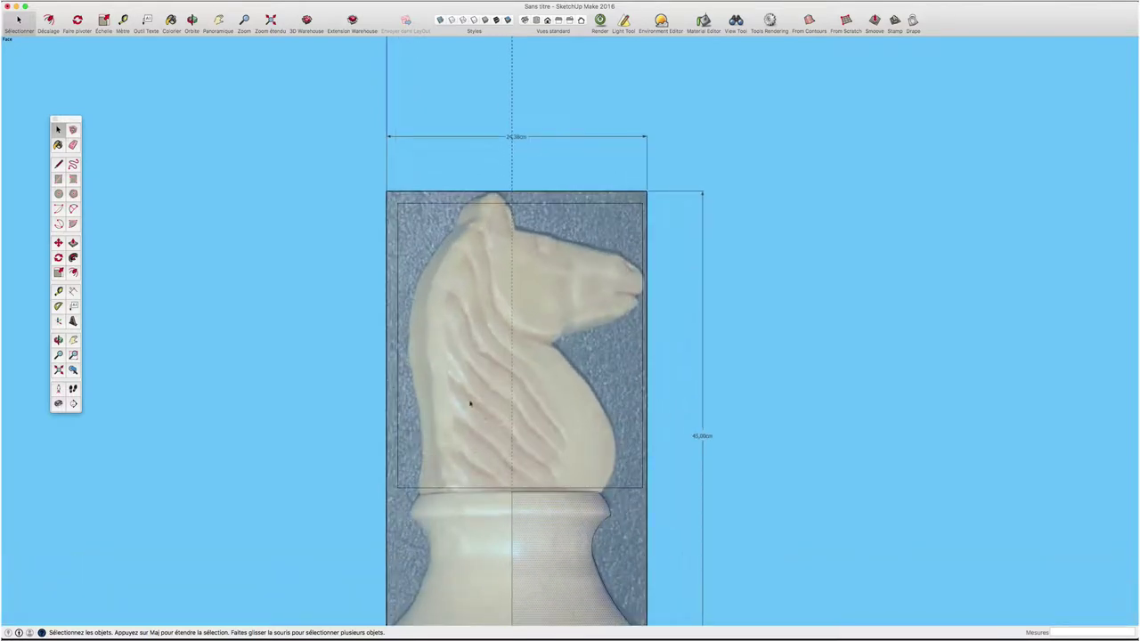
left_click(595, 219)
scroll(577, 300, "down", 1)
scroll(576, 300, "up", 1)
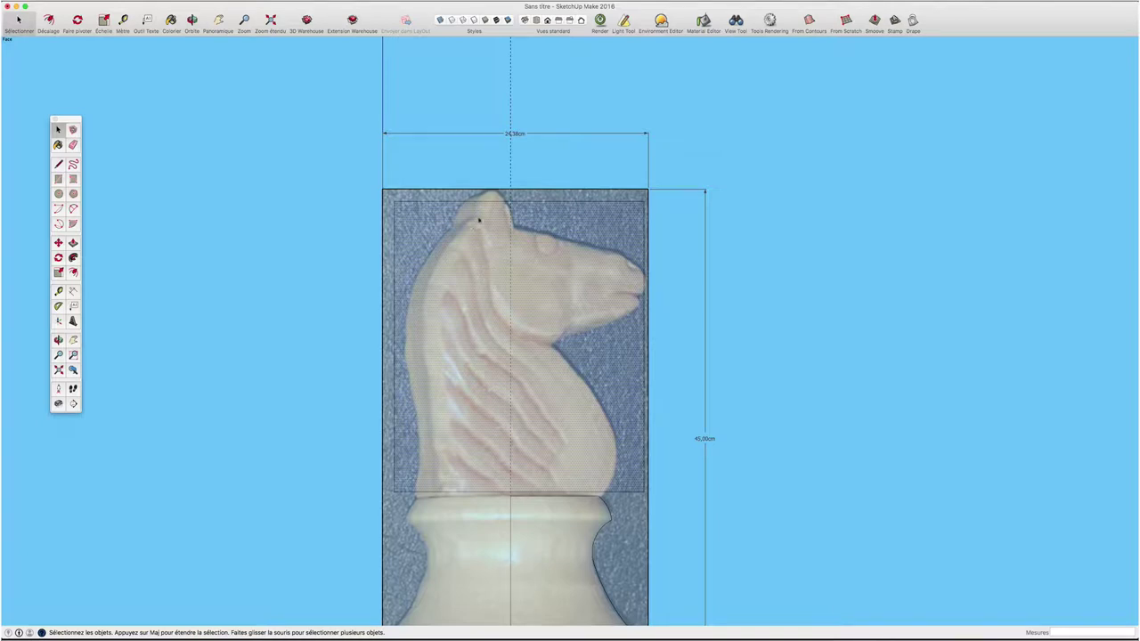
scroll(538, 257, "down", 2)
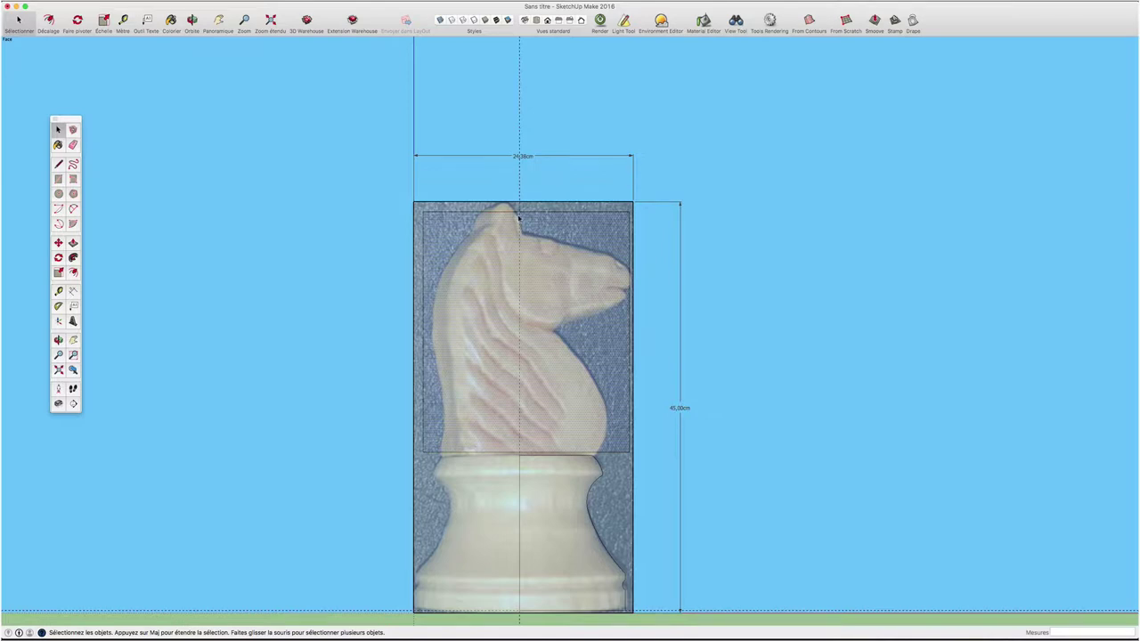
scroll(519, 216, "up", 2)
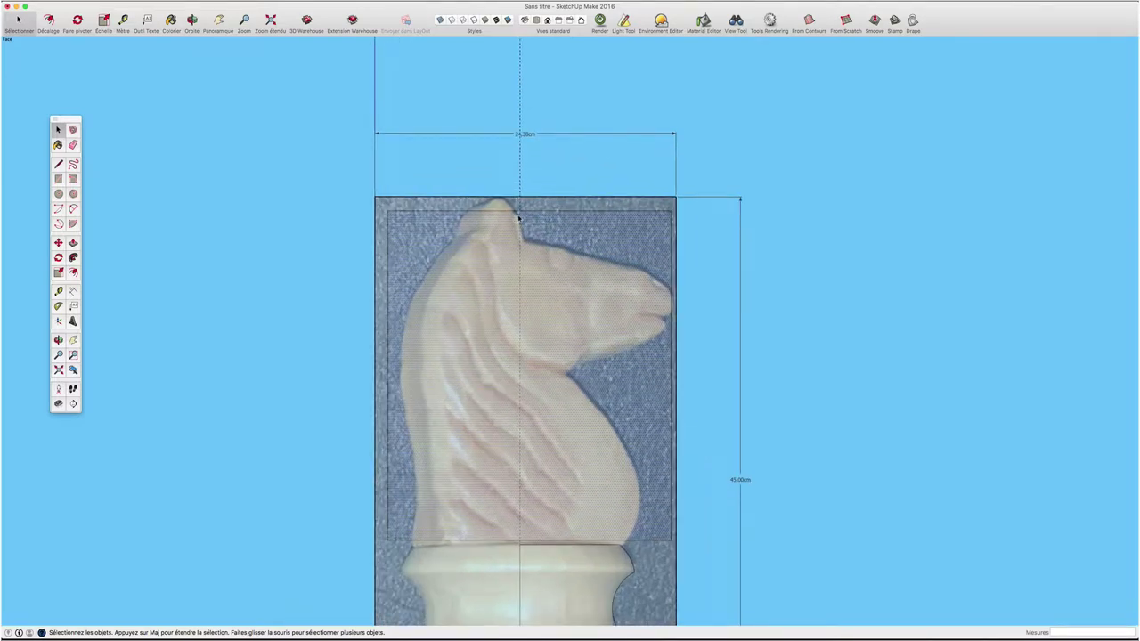
- Trace the ear tip, the ear's back edge and the forehead line toward the muzzle with 2-point arcs
key("a")
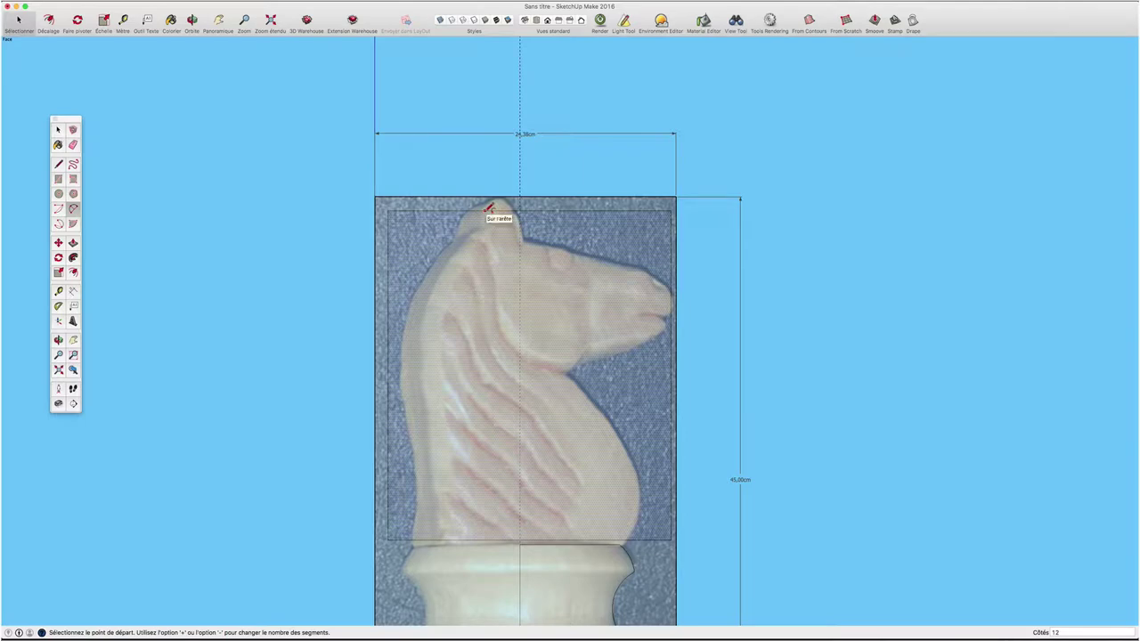
left_click(487, 209)
left_click(516, 209)
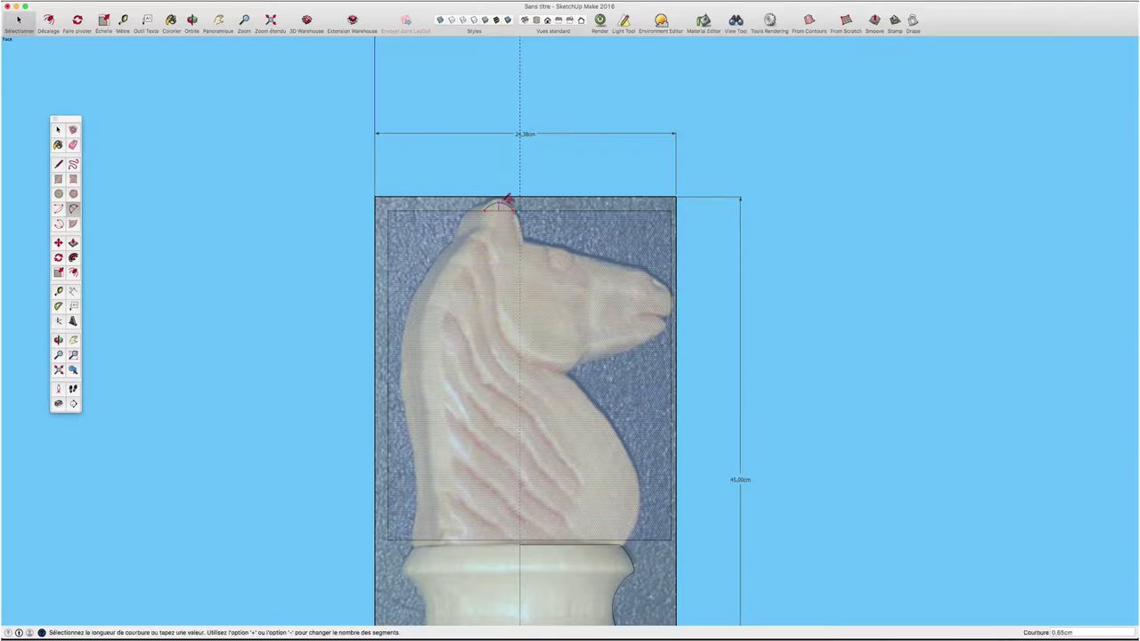
scroll(505, 194, "up", 2)
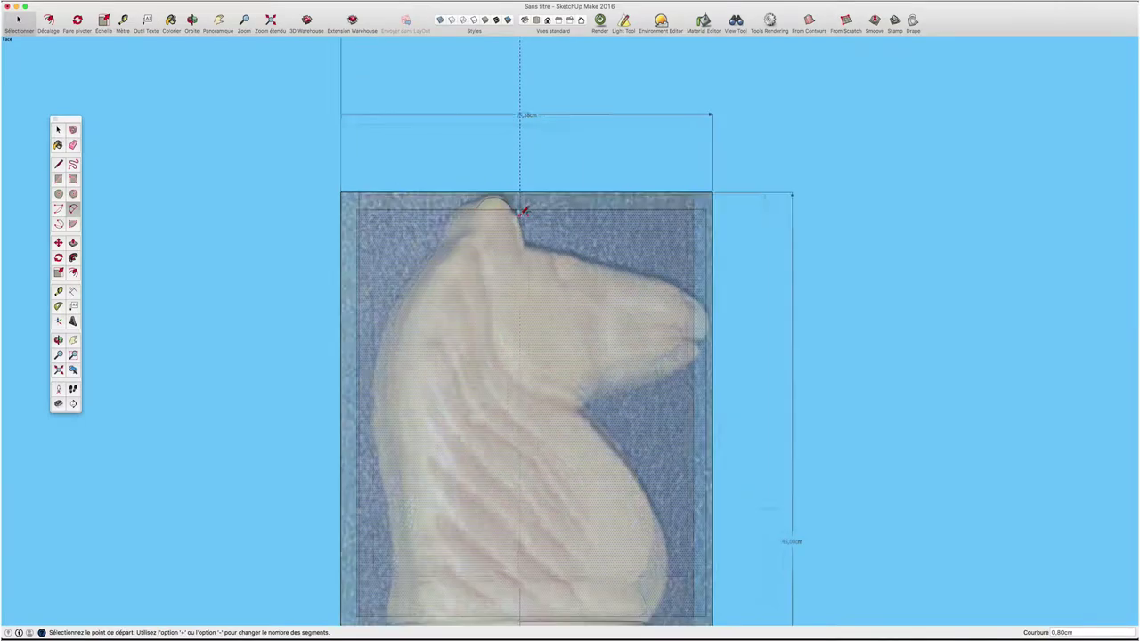
scroll(506, 194, "up", 1)
left_click(520, 212)
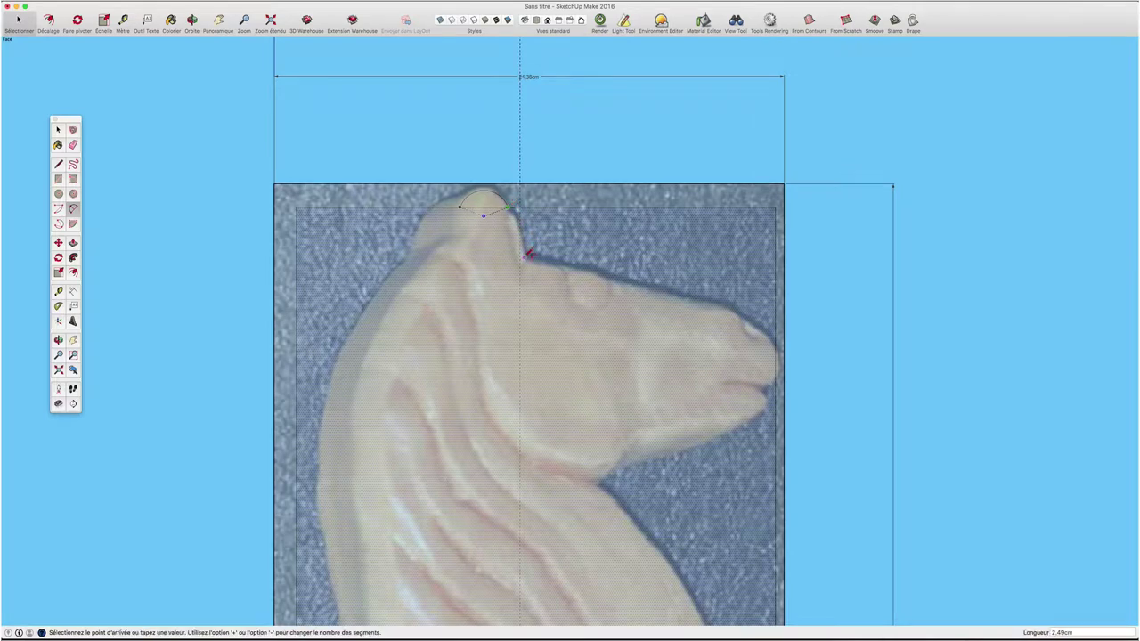
left_click(525, 260)
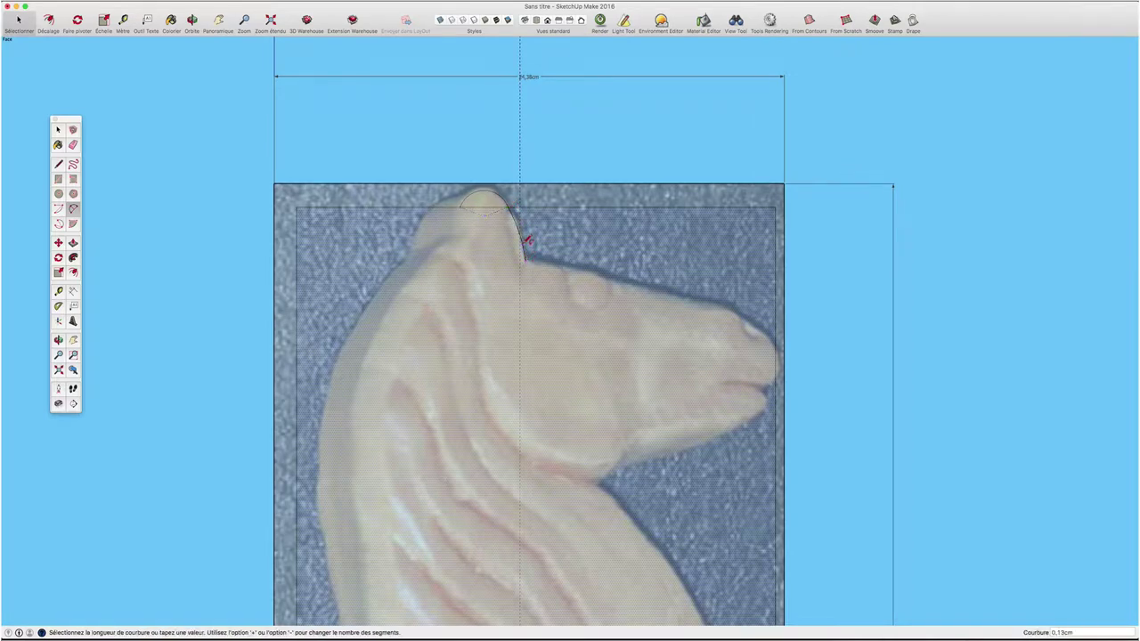
scroll(533, 251, "down", 1)
scroll(535, 254, "up", 2)
left_click(538, 259)
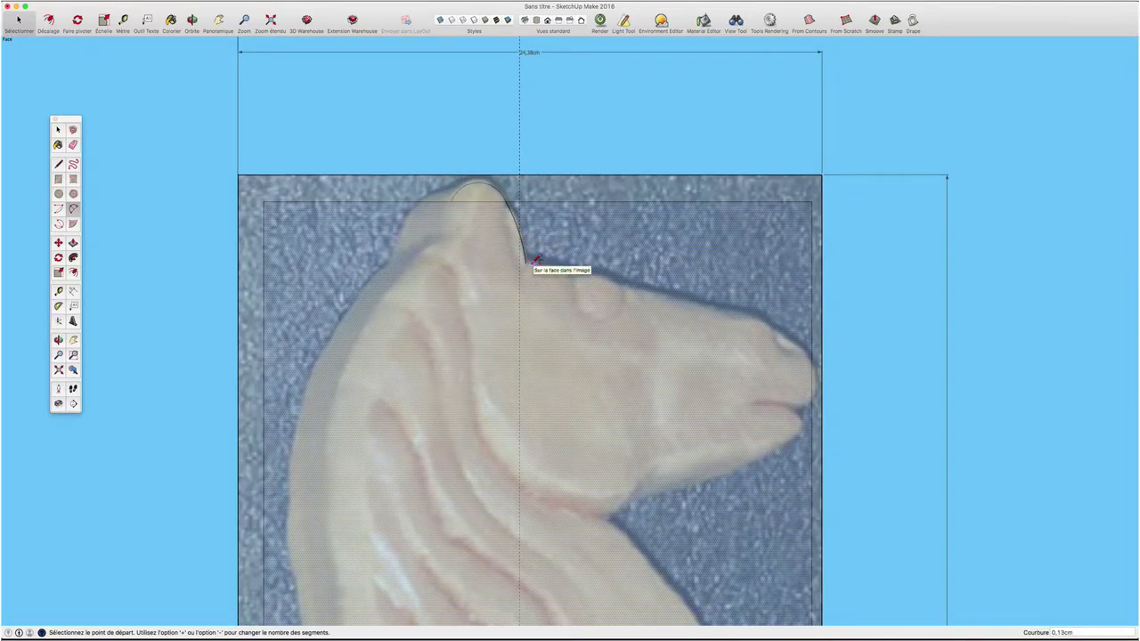
left_click(525, 261)
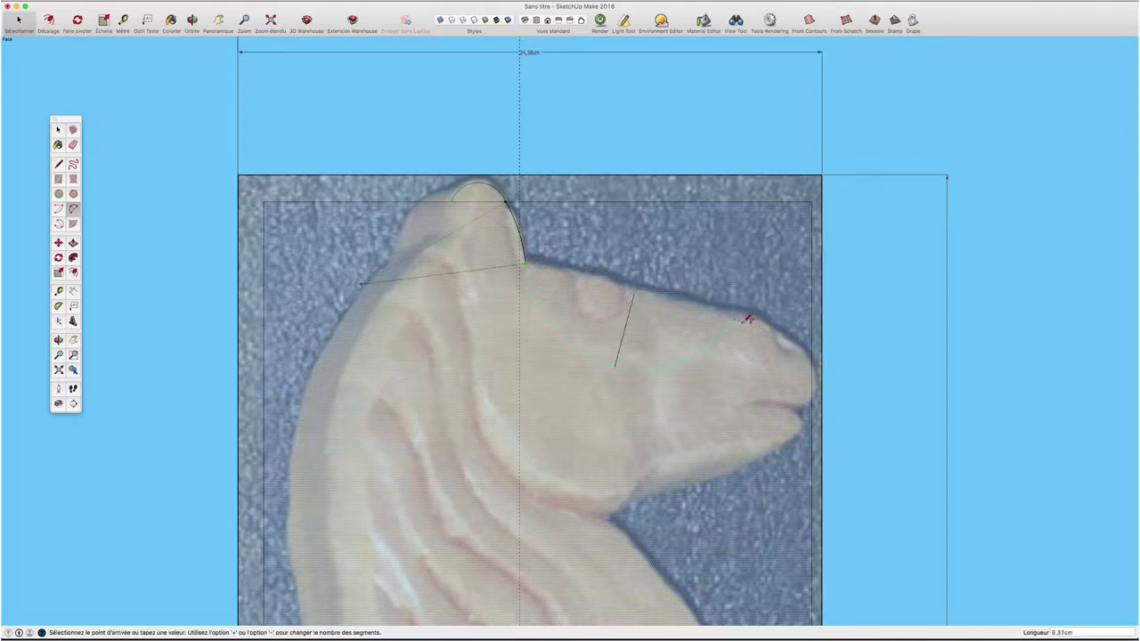
left_click(754, 316)
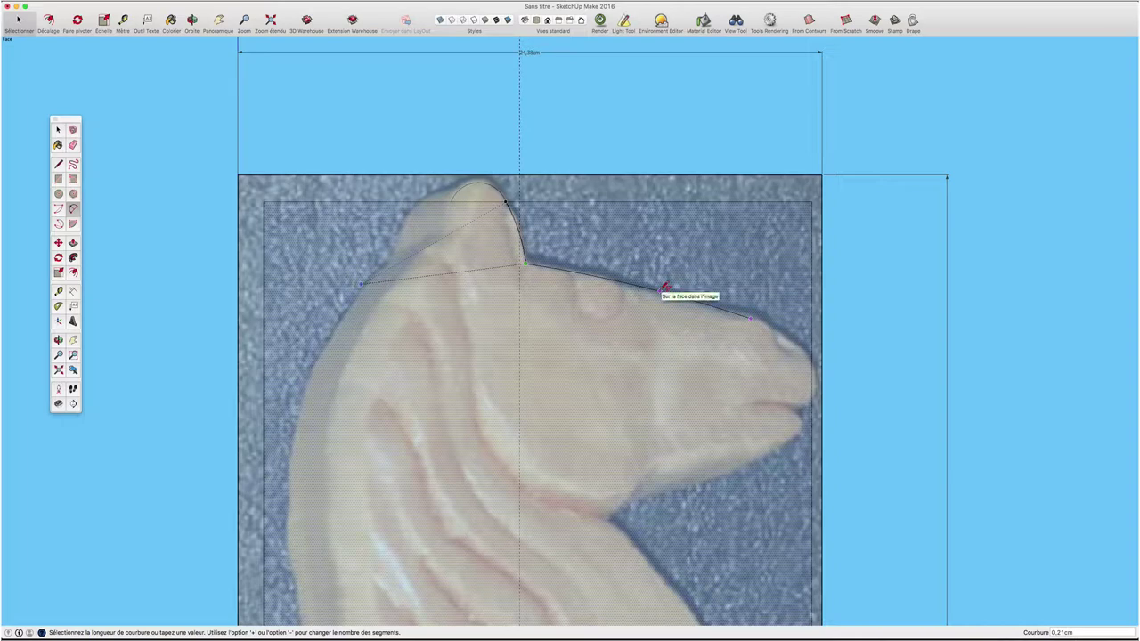
left_click(663, 289)
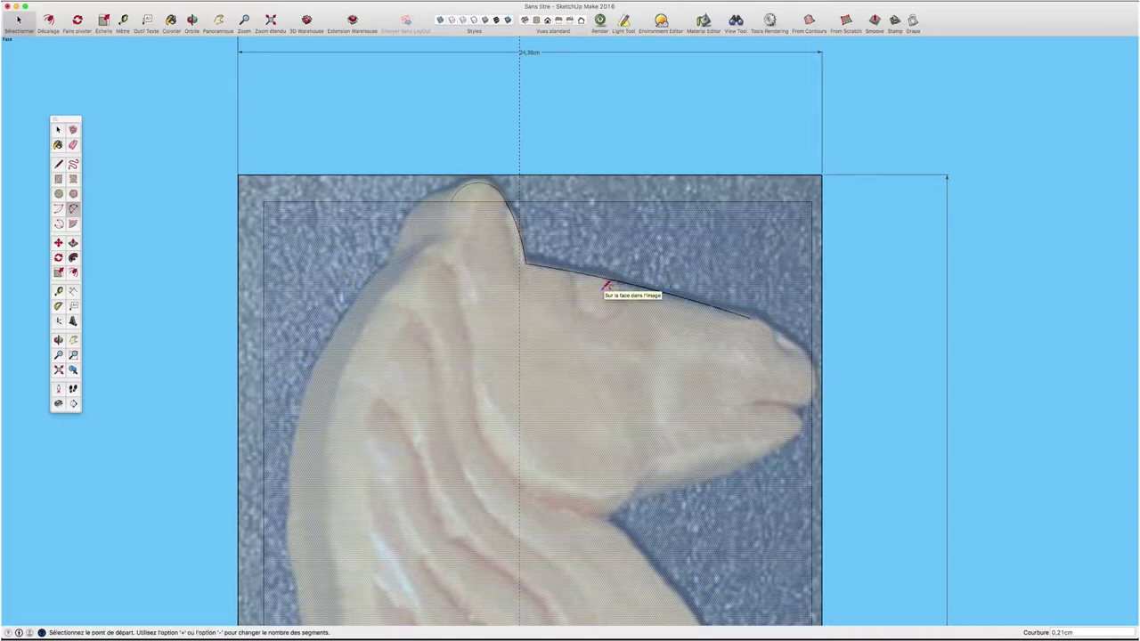
- Draw a 1,30cm-radius circle marking the knight's eye
key("c")
left_click(598, 291)
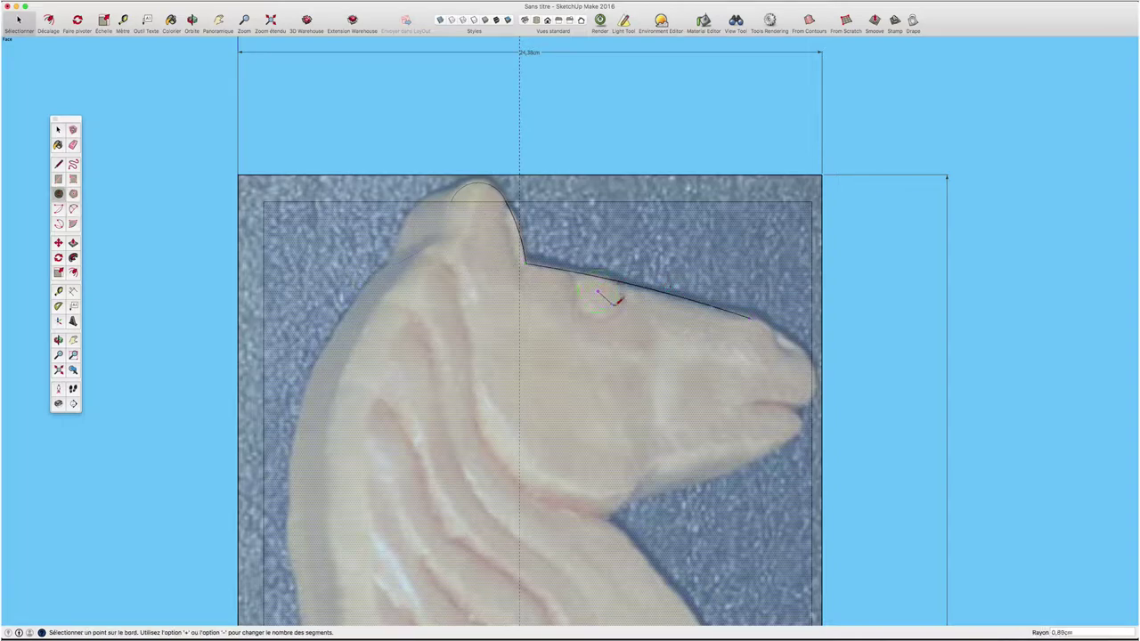
left_click(623, 306)
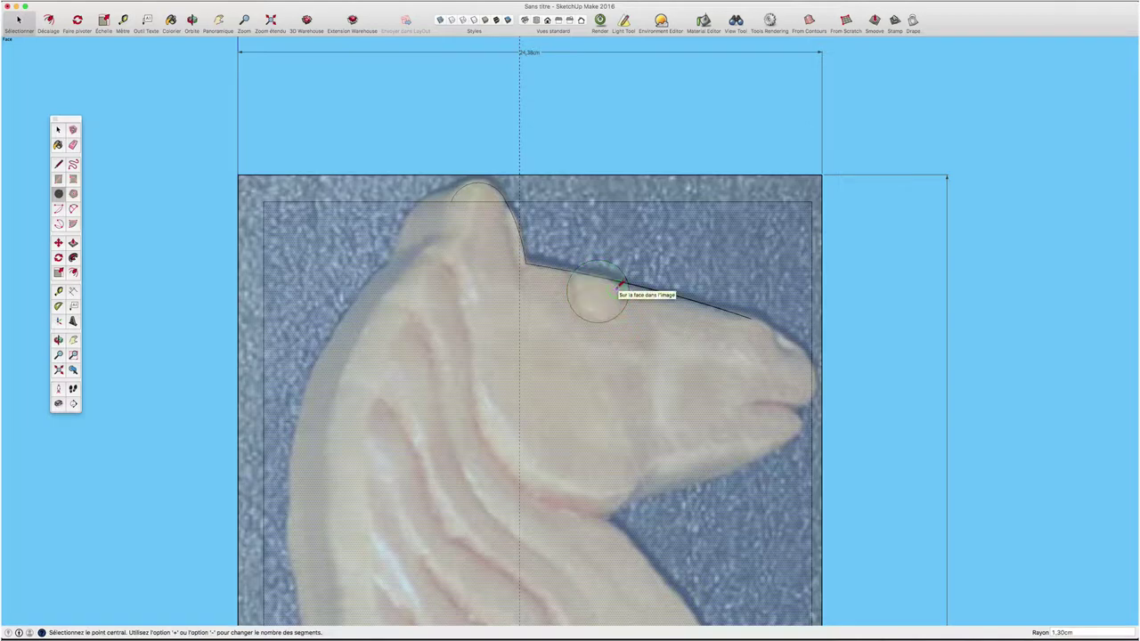
key("space")
- Arc from the forehead line's end over the top of the muzzle to the nose
key("a")
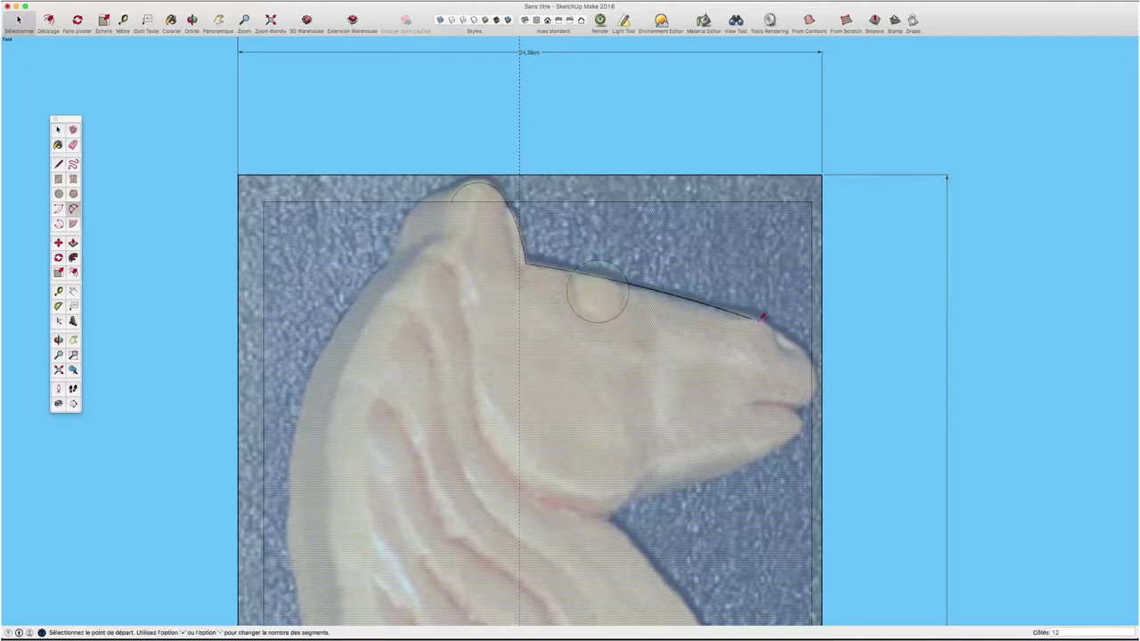
left_click(754, 316)
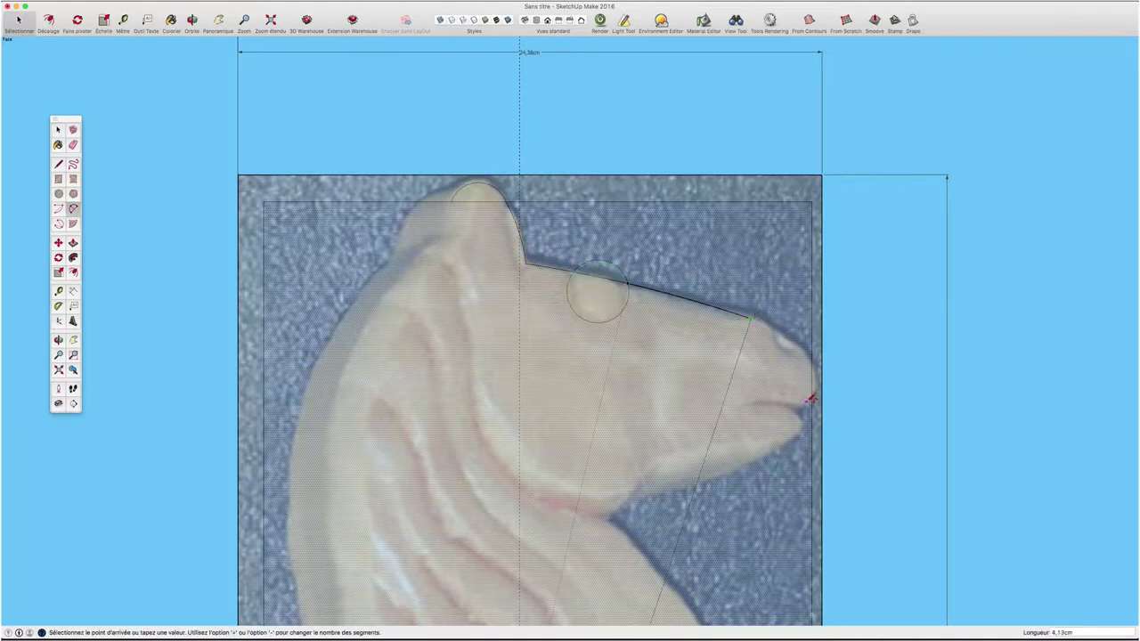
left_click(809, 401)
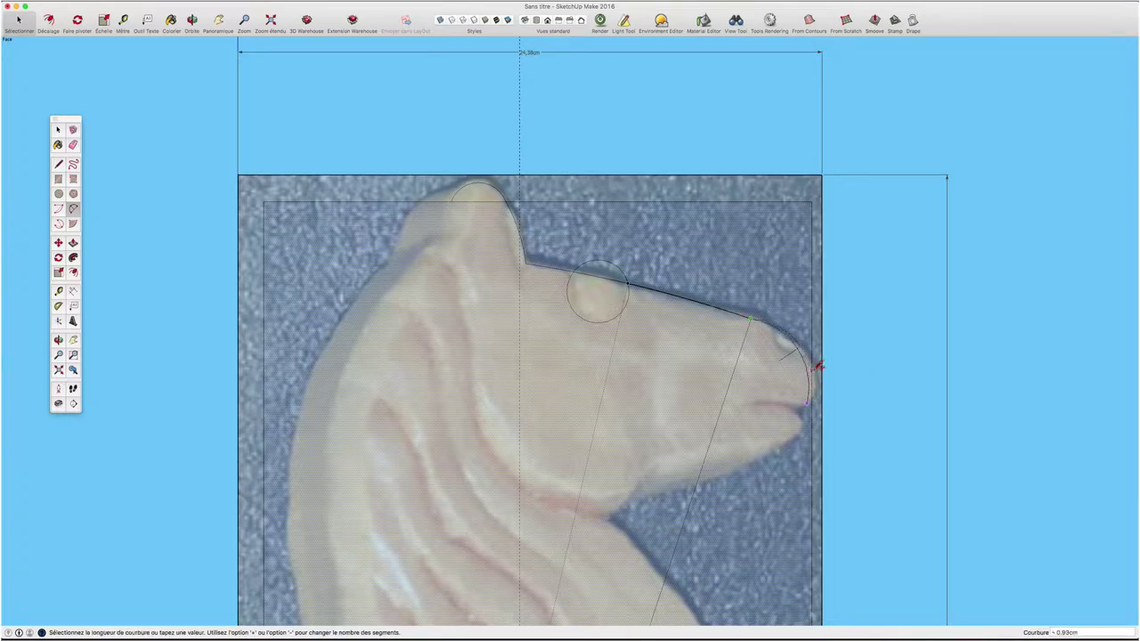
left_click(818, 367)
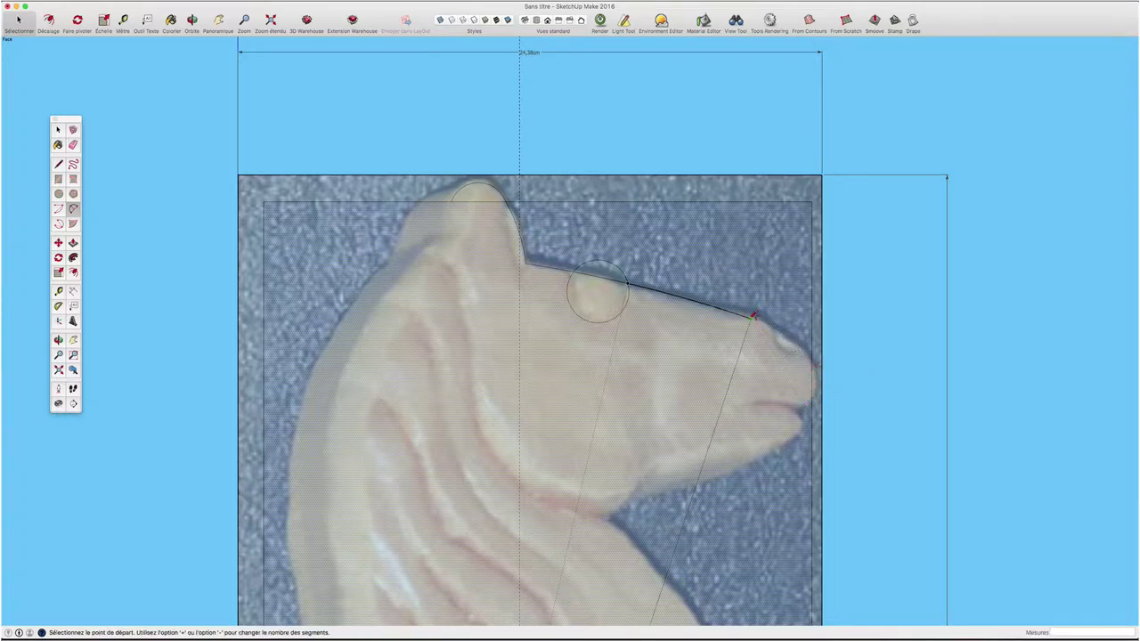
left_click(754, 317)
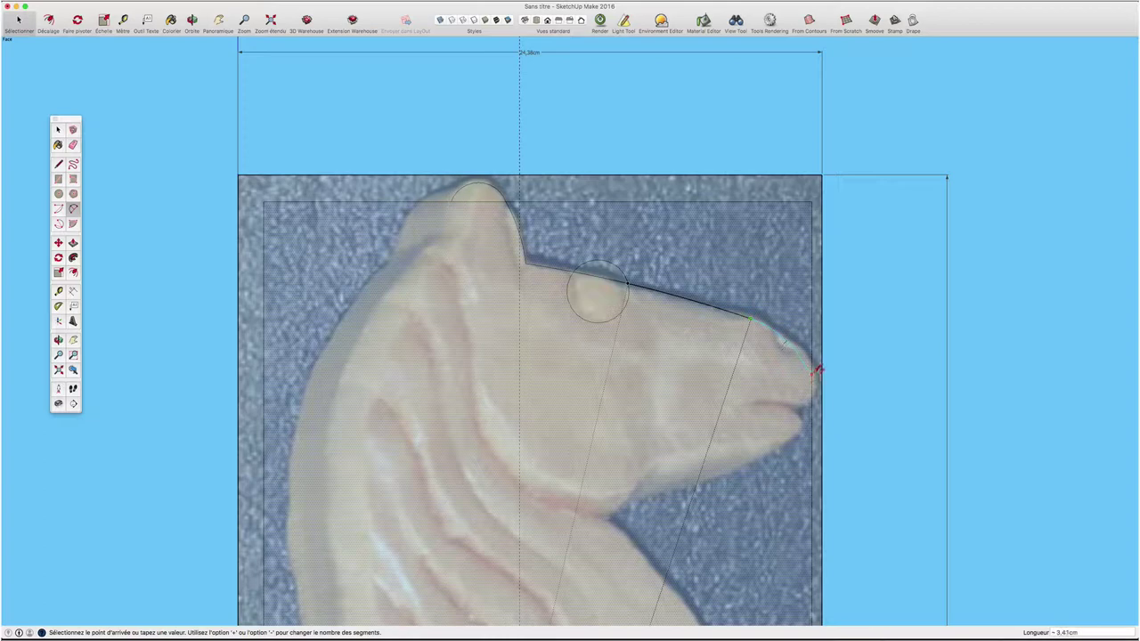
left_click(816, 365)
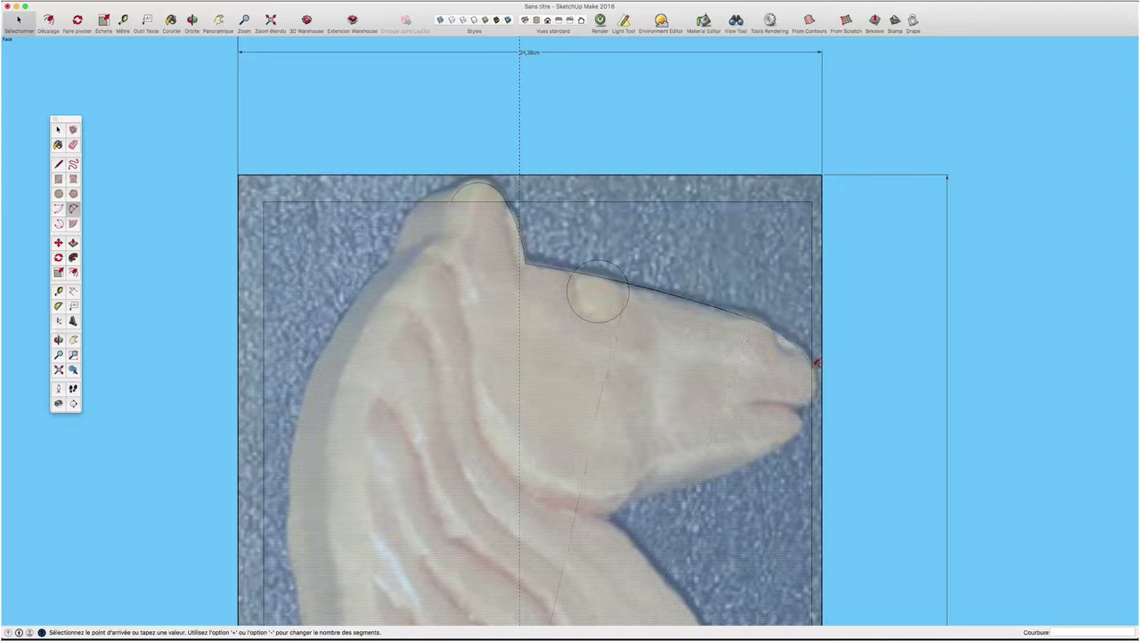
left_click(816, 366)
- Round the nose tip with an arc
left_click(817, 394)
scroll(818, 394, "up", 3)
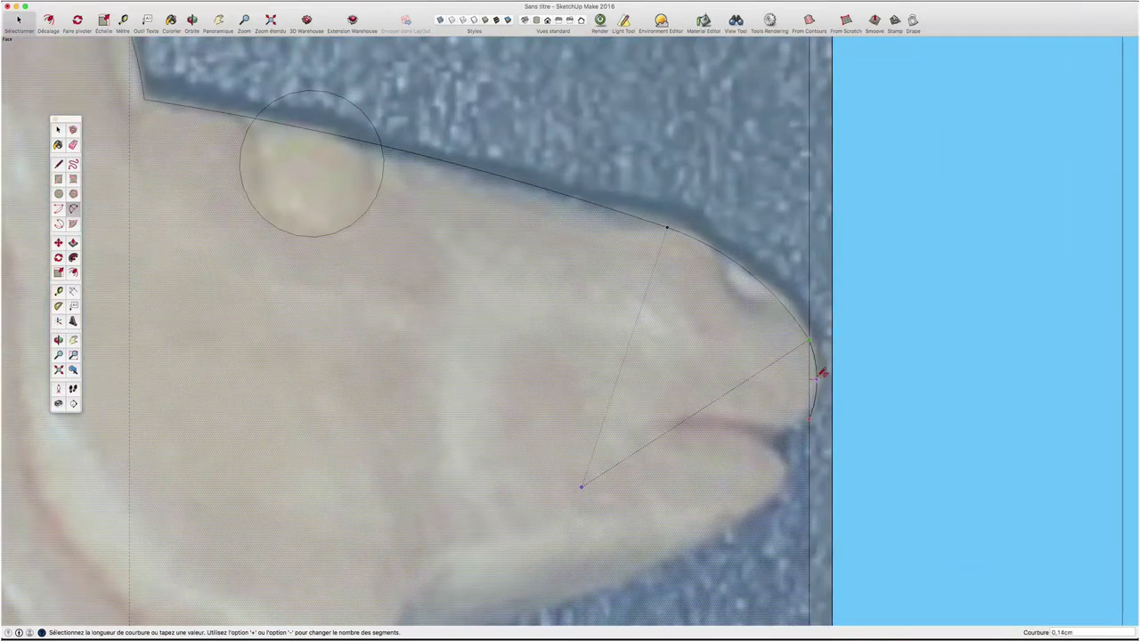
left_click(821, 376)
scroll(819, 378, "down", 2)
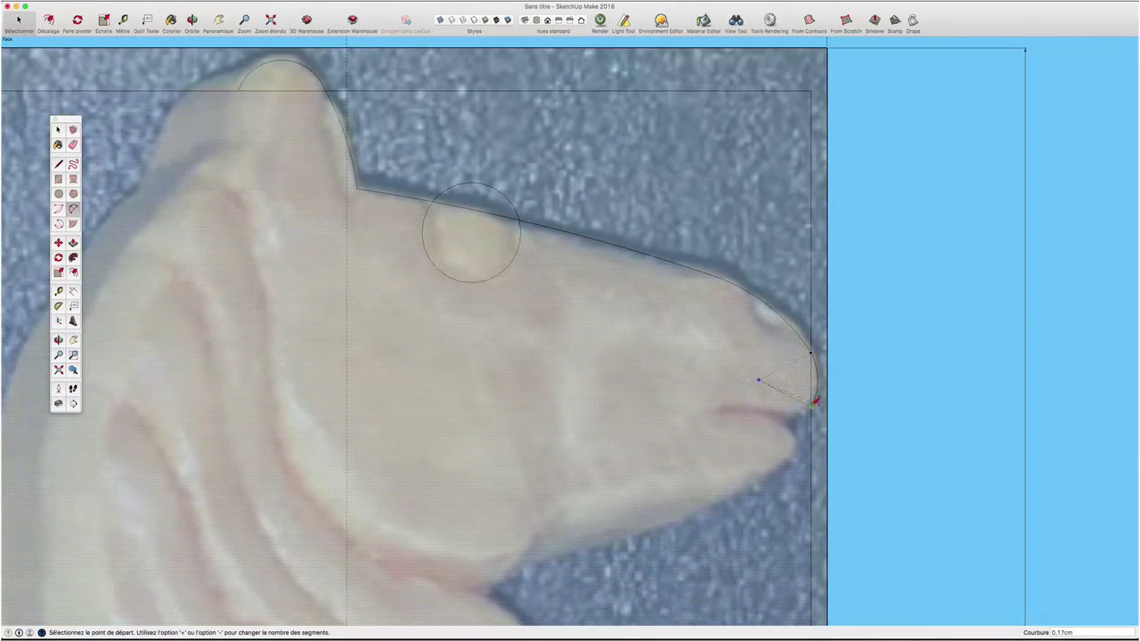
left_click(813, 405)
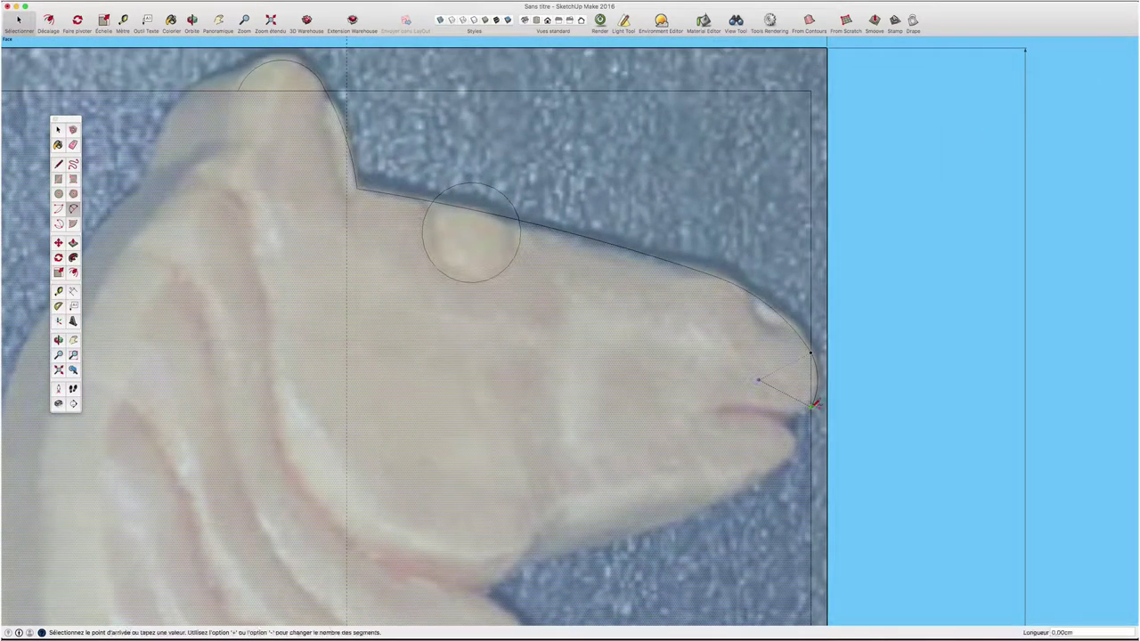
left_click(728, 401)
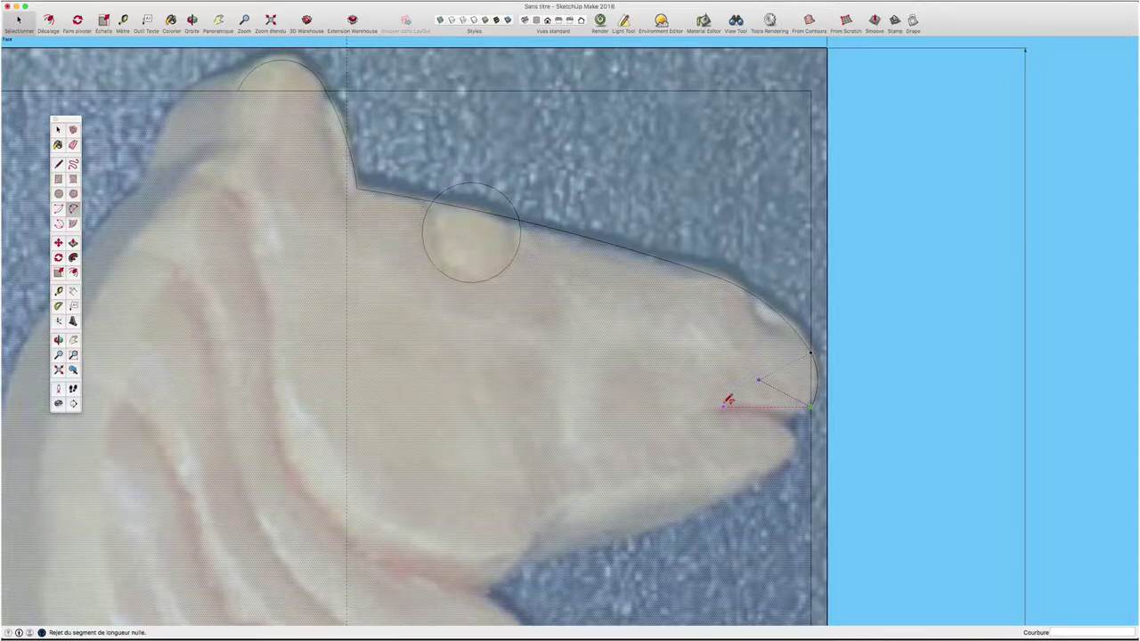
- Draw the mouth edge line to the lower lip and arc around the lower lip
key("l")
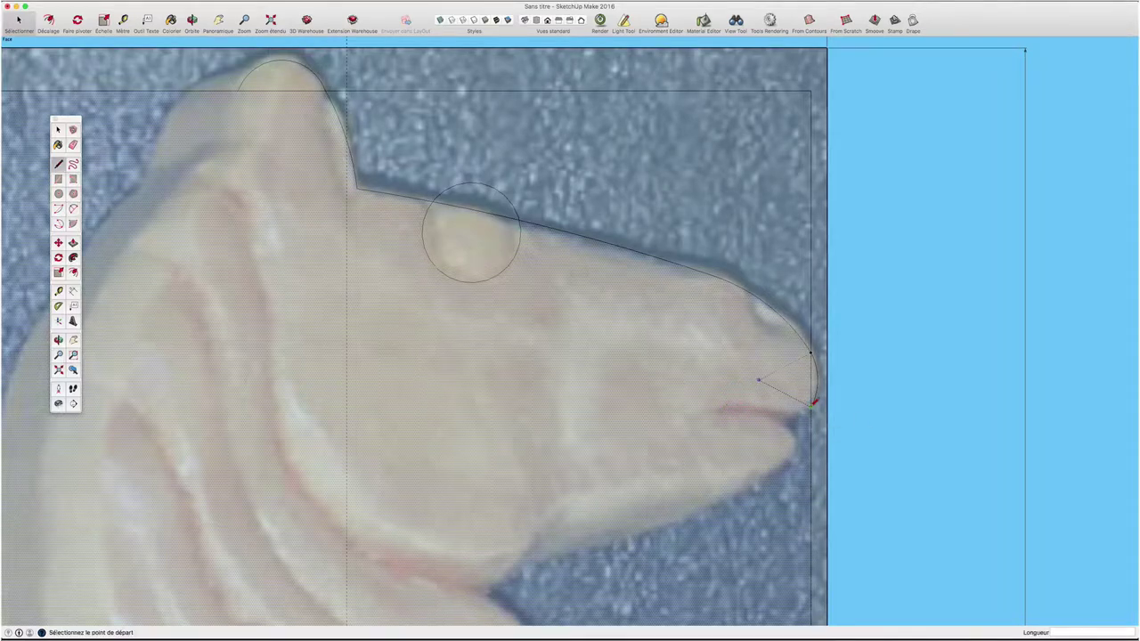
left_click(810, 406)
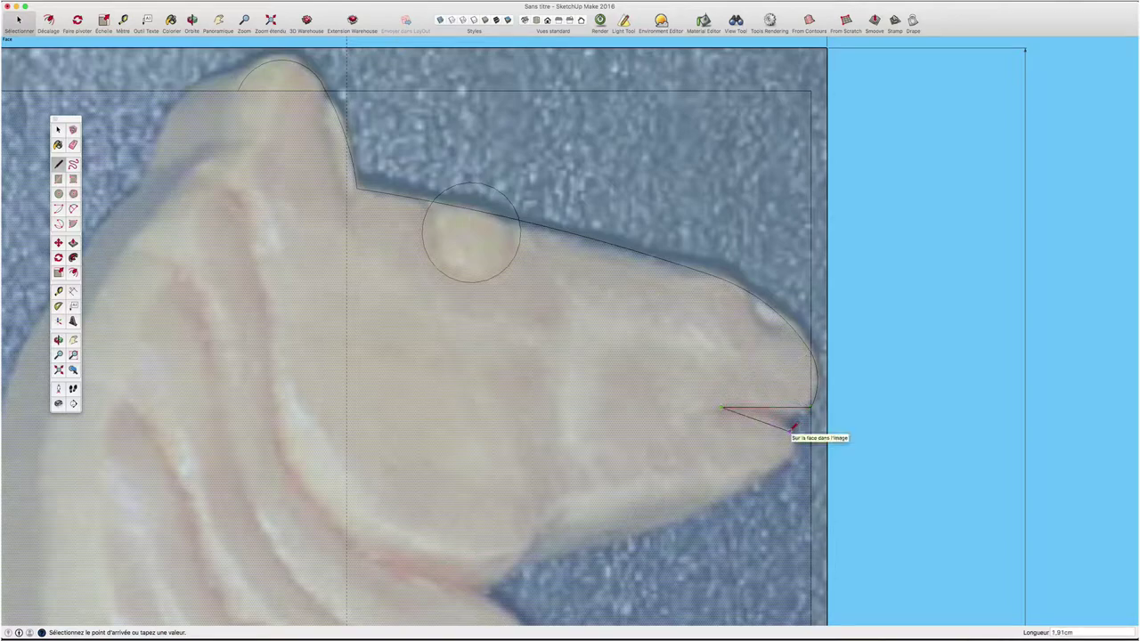
scroll(794, 427, "down", 3)
left_click(793, 428)
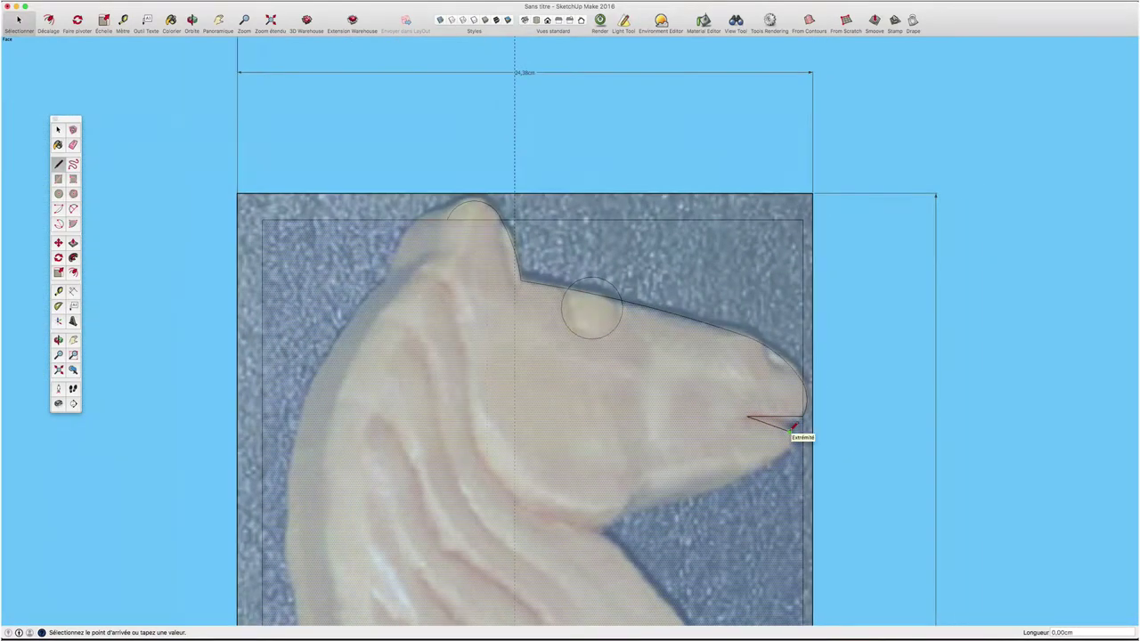
key("a")
scroll(793, 428, "up", 3)
left_click(790, 432)
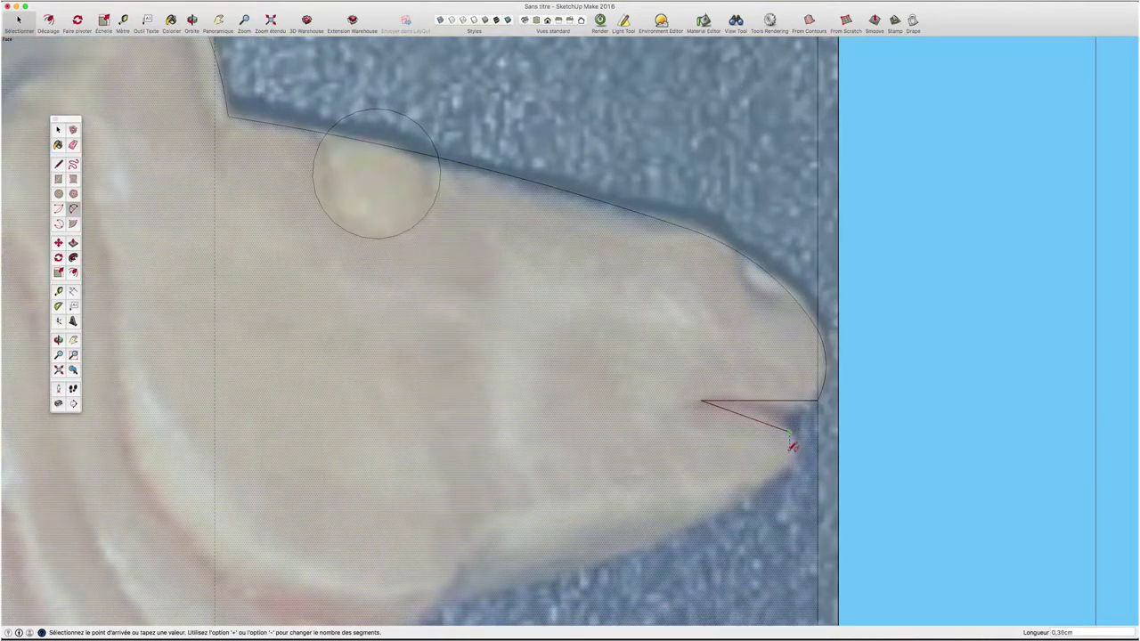
left_click(792, 461)
scroll(792, 455, "down", 2)
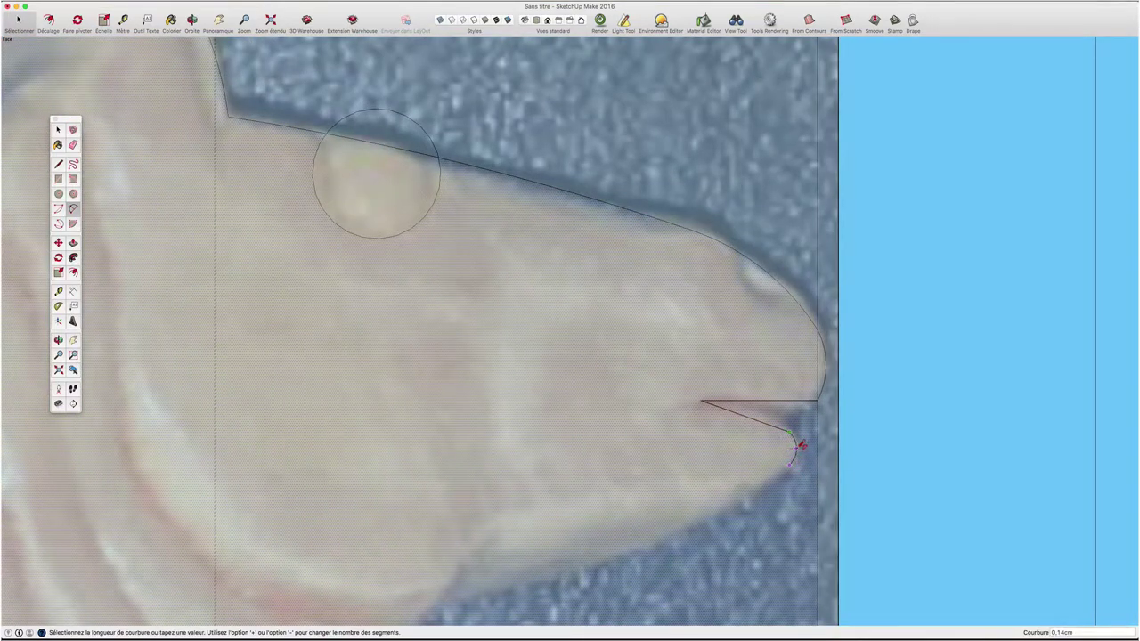
left_click(797, 448)
scroll(796, 448, "down", 2)
scroll(795, 447, "down", 2)
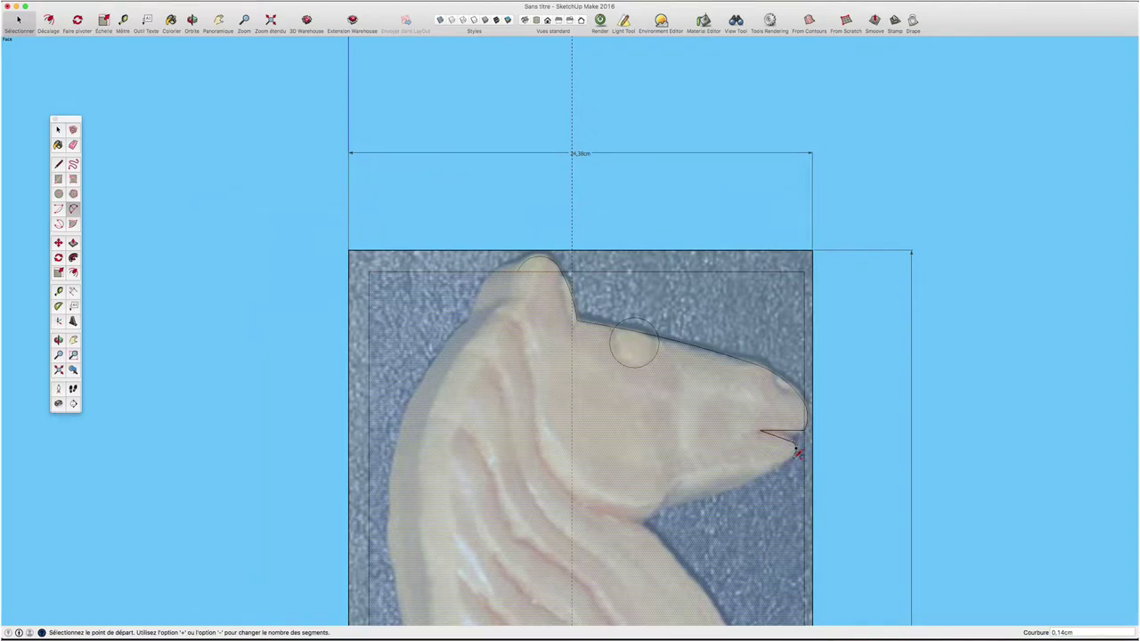
- Trace the chin and jaw line with two arcs from the lower lip
left_click(792, 448)
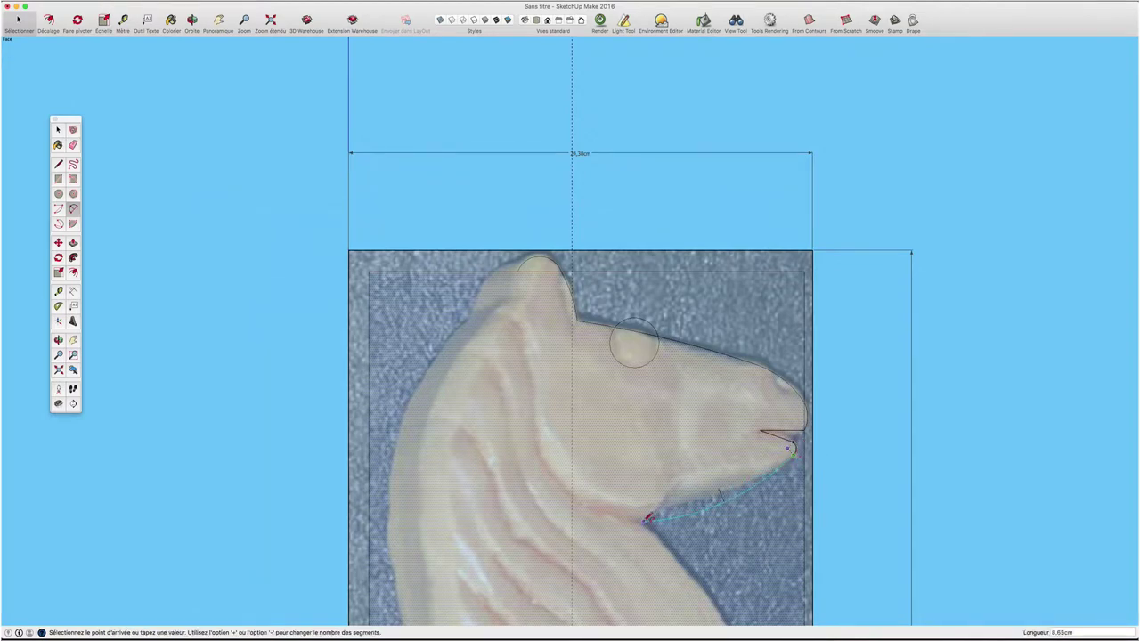
left_click(644, 519)
scroll(712, 485, "up", 2)
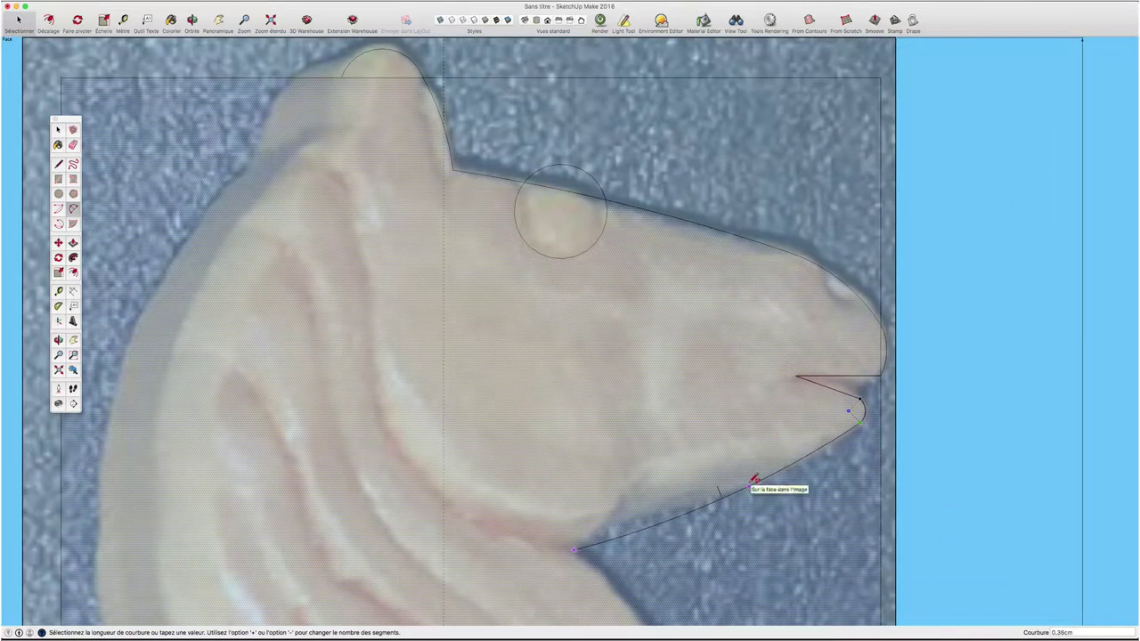
left_click(752, 478)
left_click(747, 488)
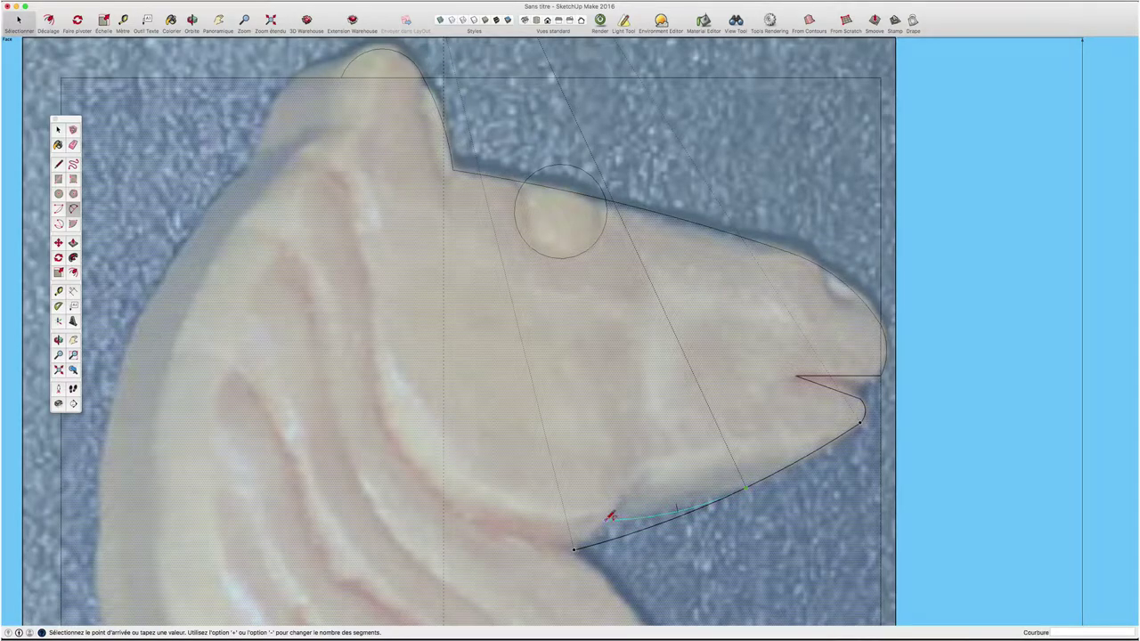
left_click(611, 517)
- Draw lines down the neck, across its bottom and up the axis to the ear, closing the head face
key("l")
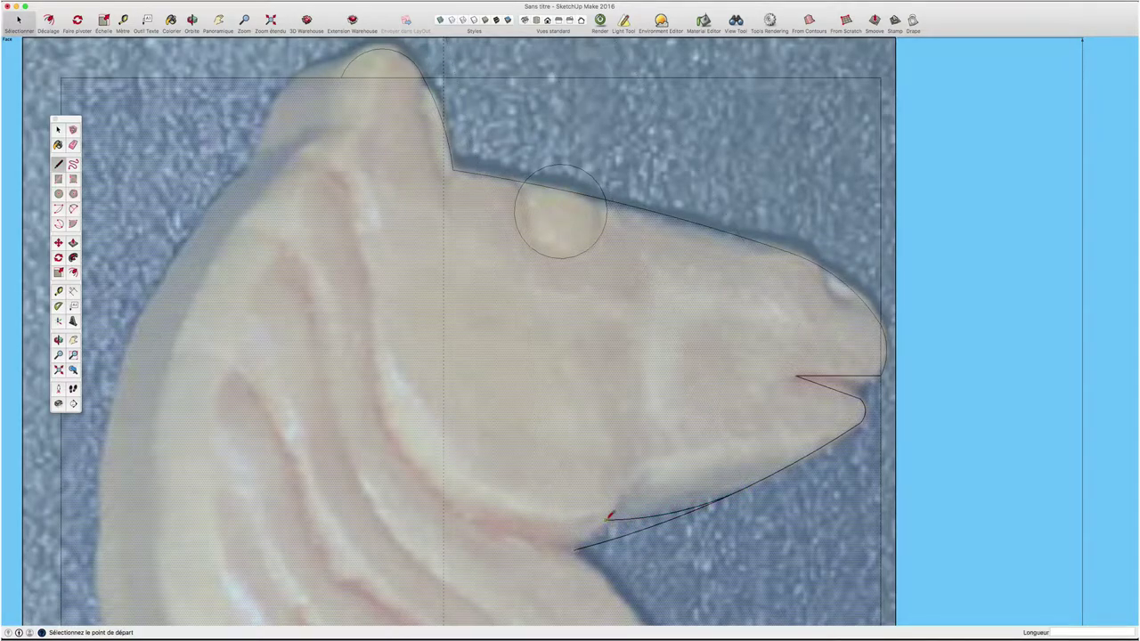
left_click(611, 516)
left_click(579, 543)
left_click(575, 549)
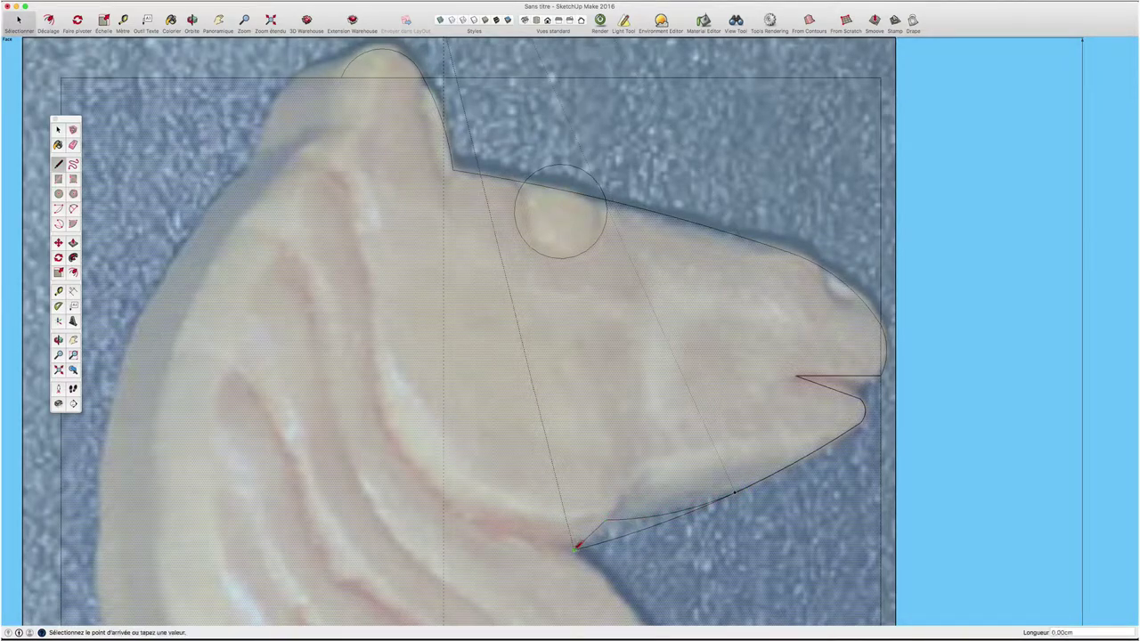
left_click(443, 550)
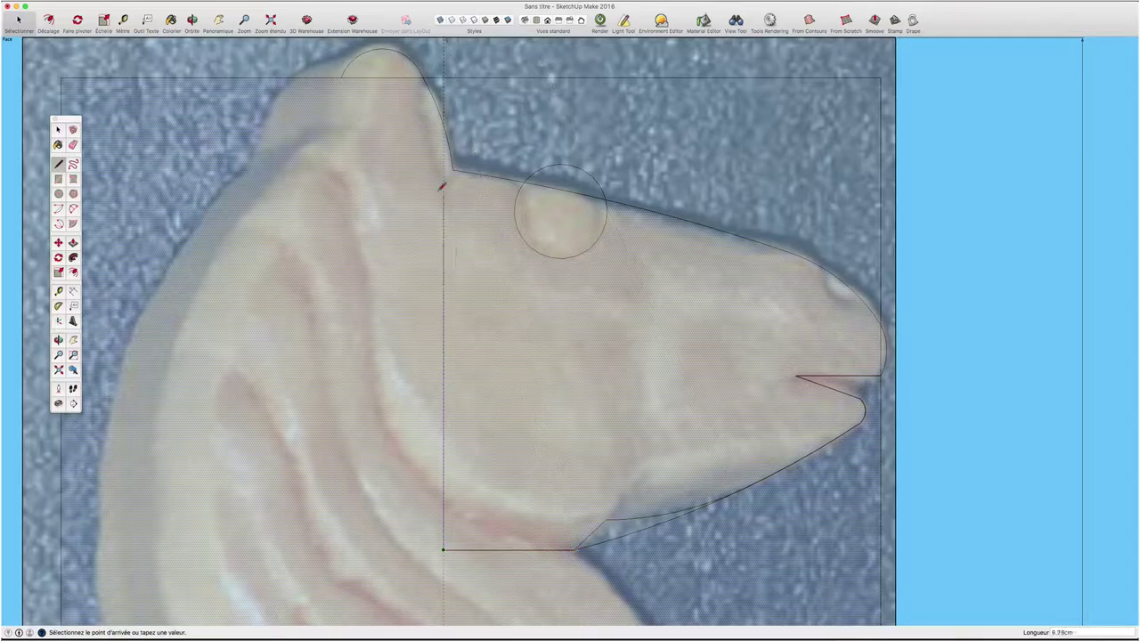
scroll(446, 121, "up", 3)
left_click(448, 116)
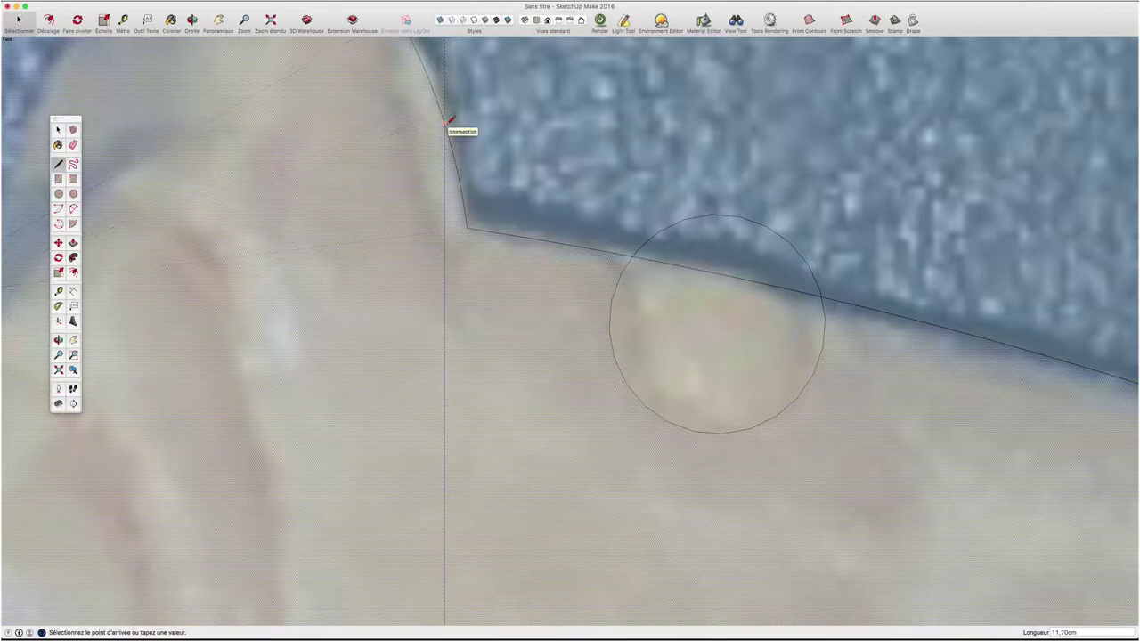
key("space")
scroll(478, 223, "down", 3)
scroll(477, 223, "down", 4)
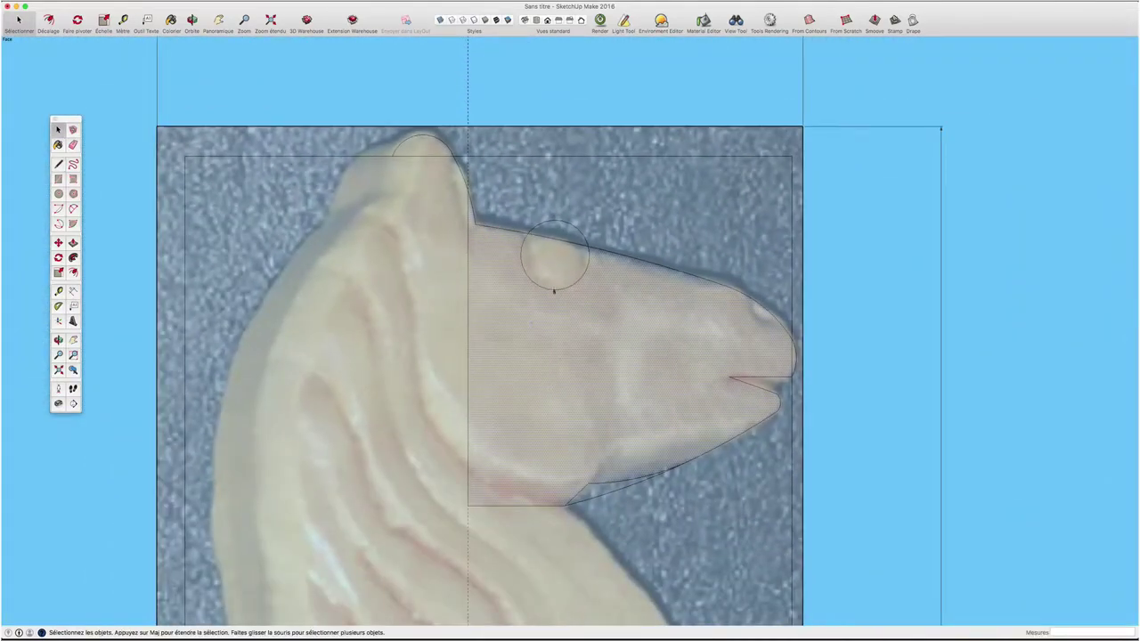
- Erase the diagonal edge under the traced neck, then reframe the view to show the base
scroll(559, 335, "down", 1)
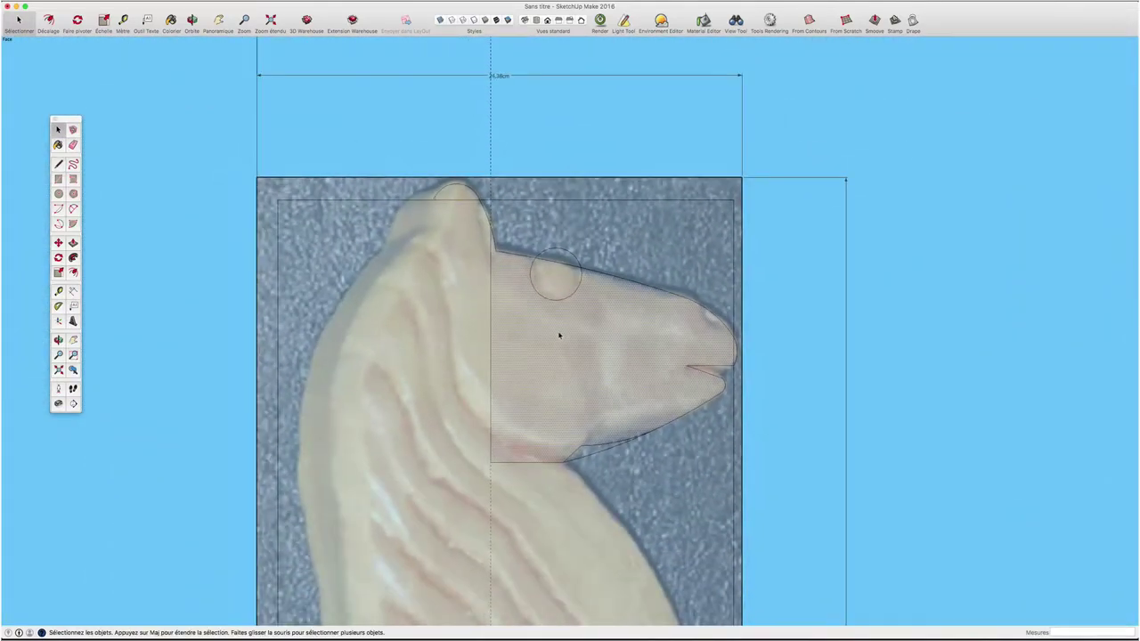
scroll(588, 361, "up", 2)
scroll(623, 455, "up", 3)
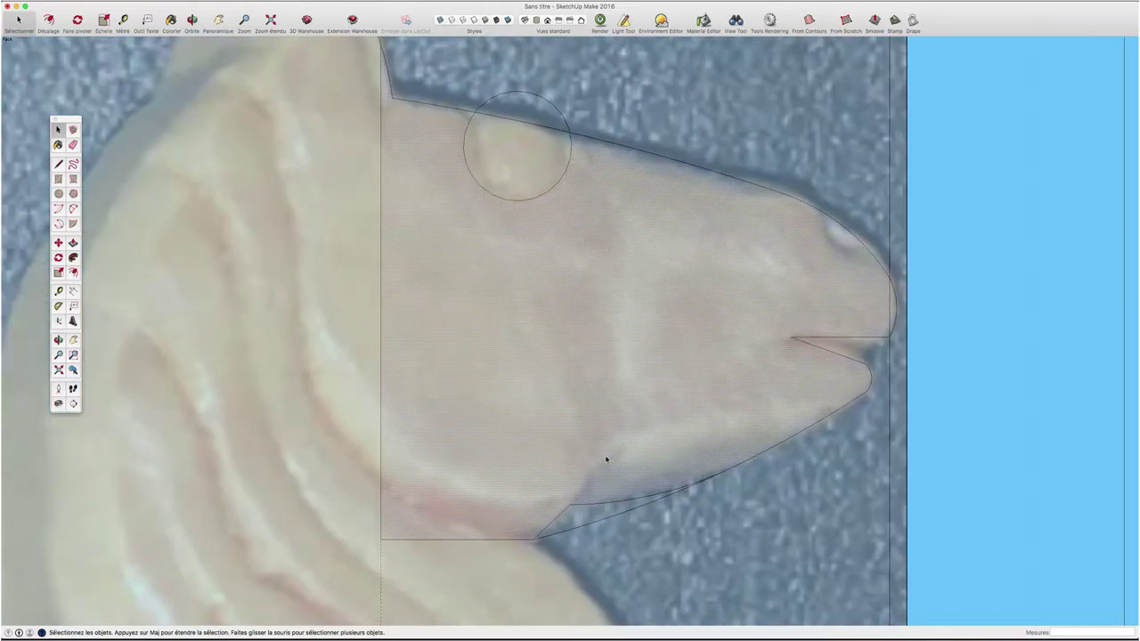
key("e")
left_click(590, 527)
scroll(601, 505, "down", 1)
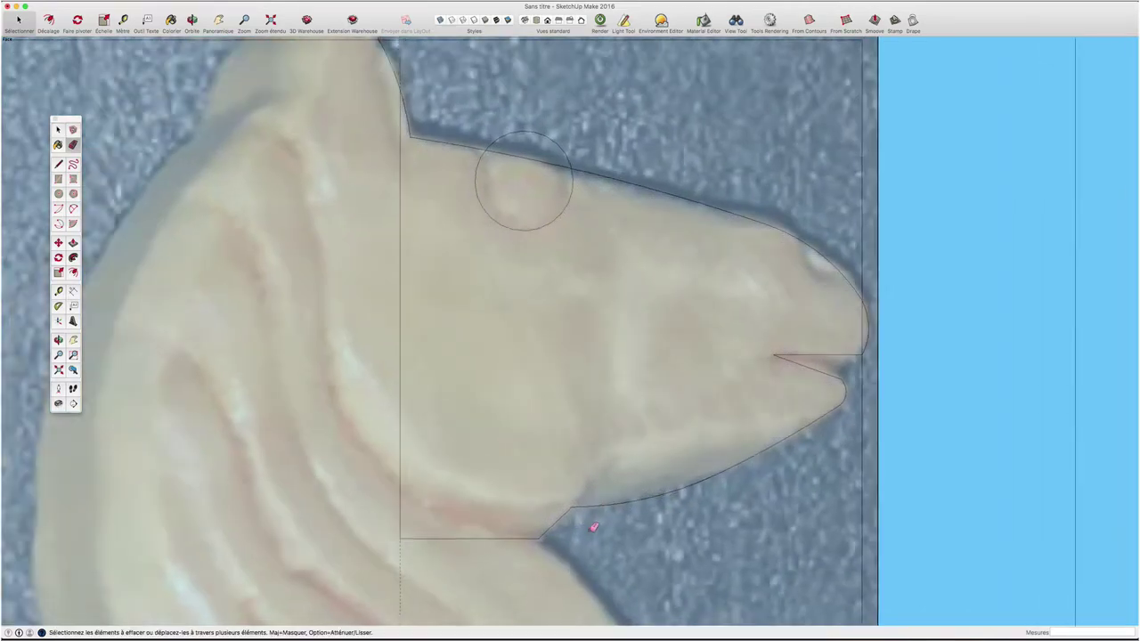
scroll(601, 505, "down", 2)
scroll(787, 407, "up", 2)
scroll(786, 407, "up", 1)
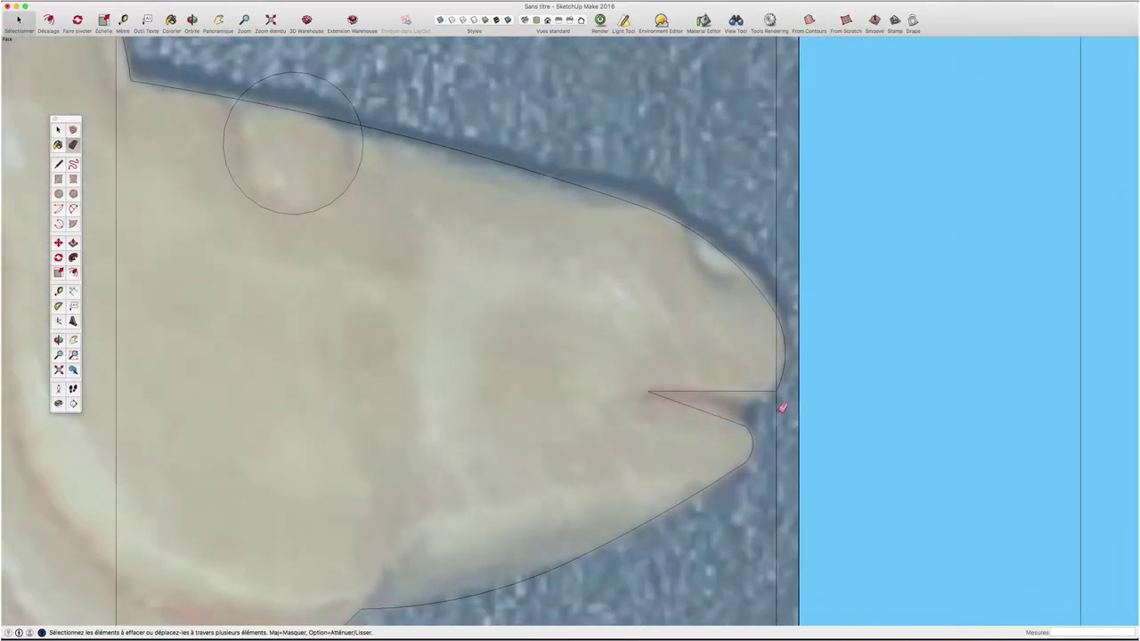
scroll(784, 407, "down", 3)
scroll(752, 408, "down", 1)
scroll(746, 410, "down", 1)
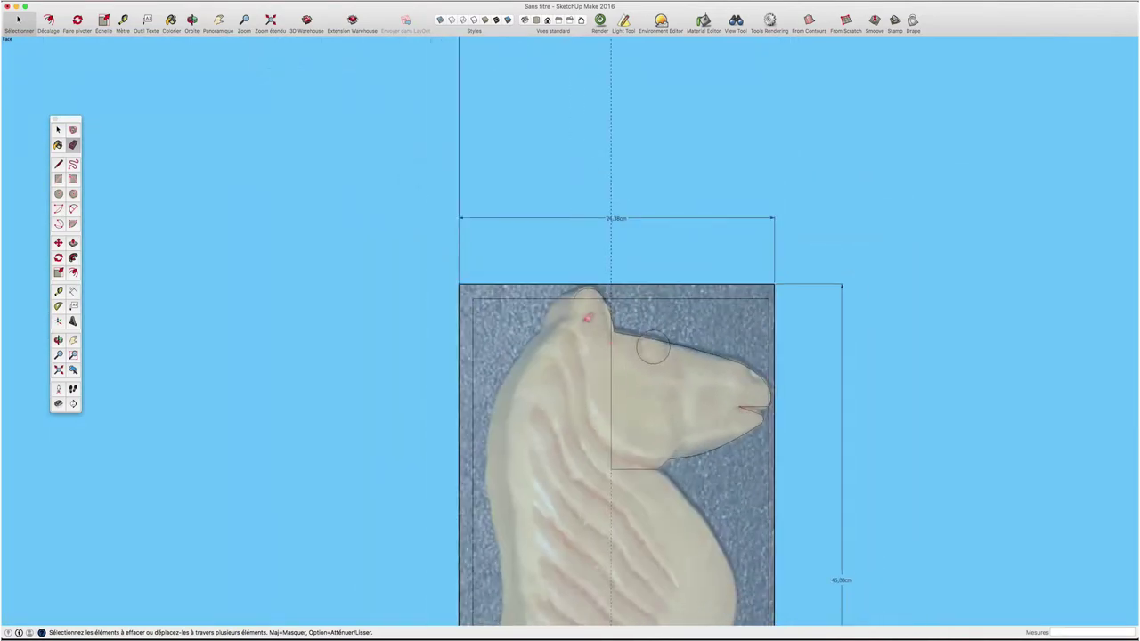
scroll(587, 317, "up", 3)
scroll(568, 326, "down", 2)
scroll(575, 336, "down", 2)
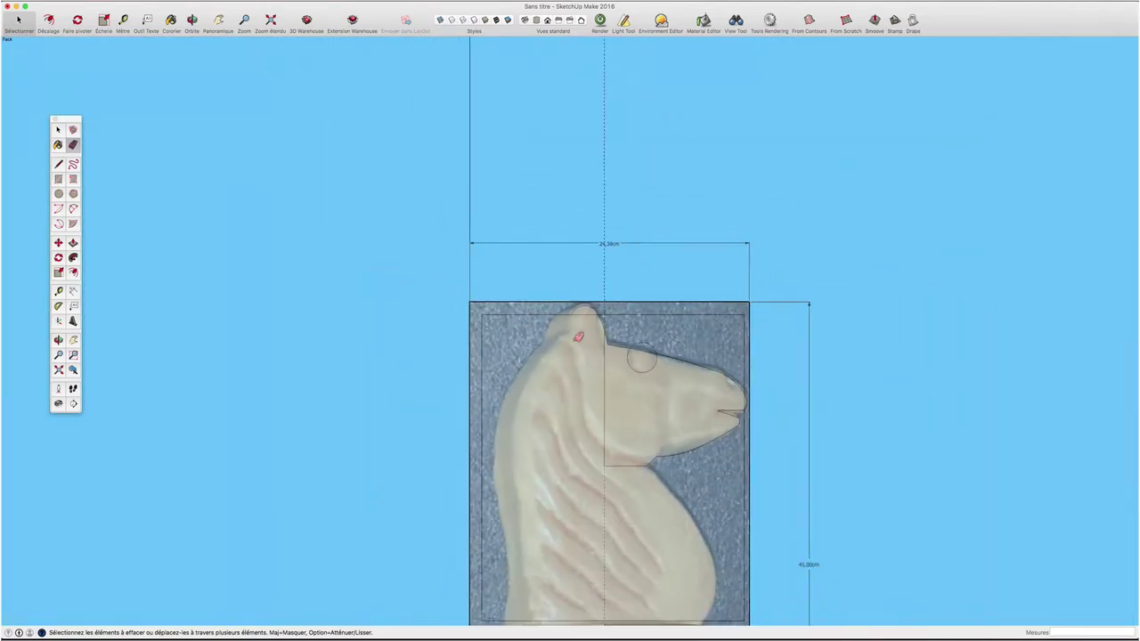
middle_click_drag(586, 384, 606, 229)
- Draw the first arc from the top of the head down the back of the mane
key("e")
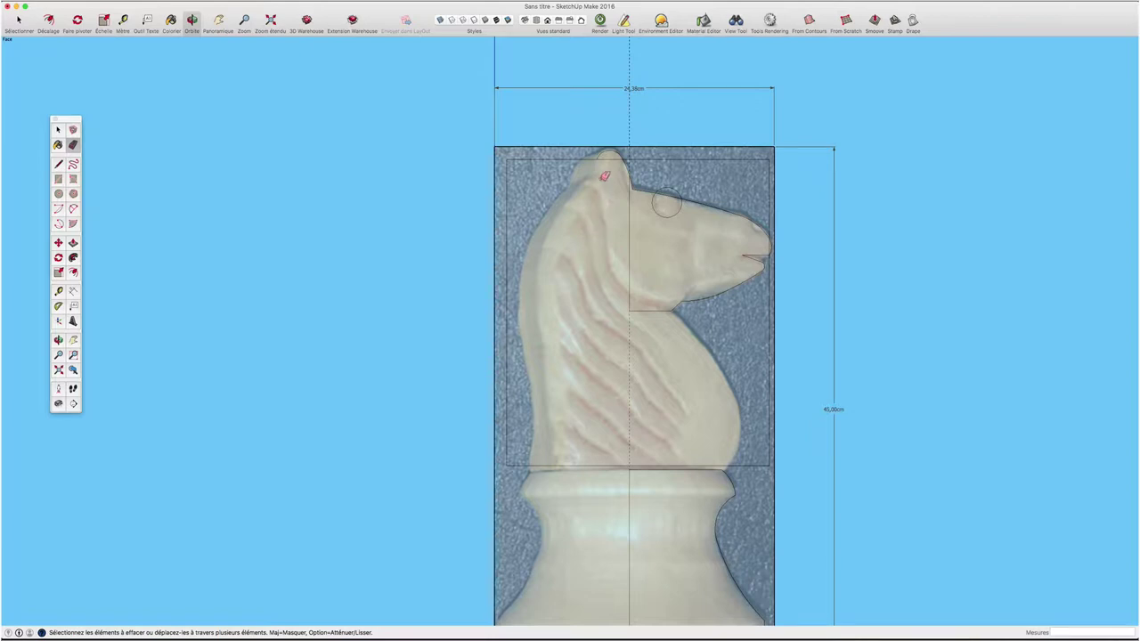
key("l")
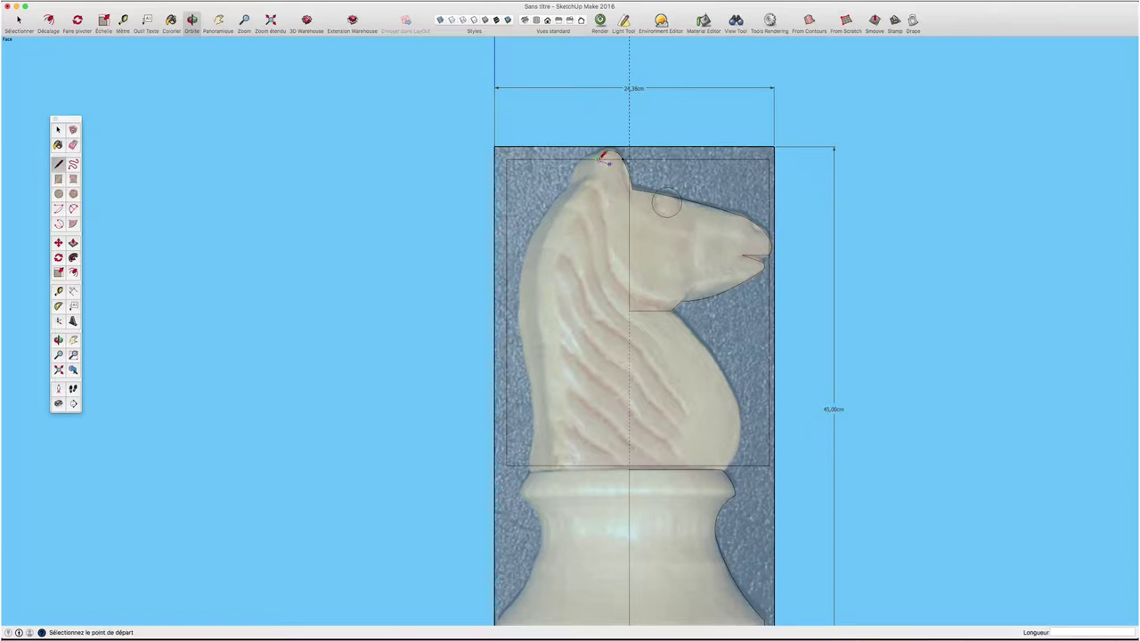
left_click(600, 161)
key("Escape")
key("a")
left_click(597, 160)
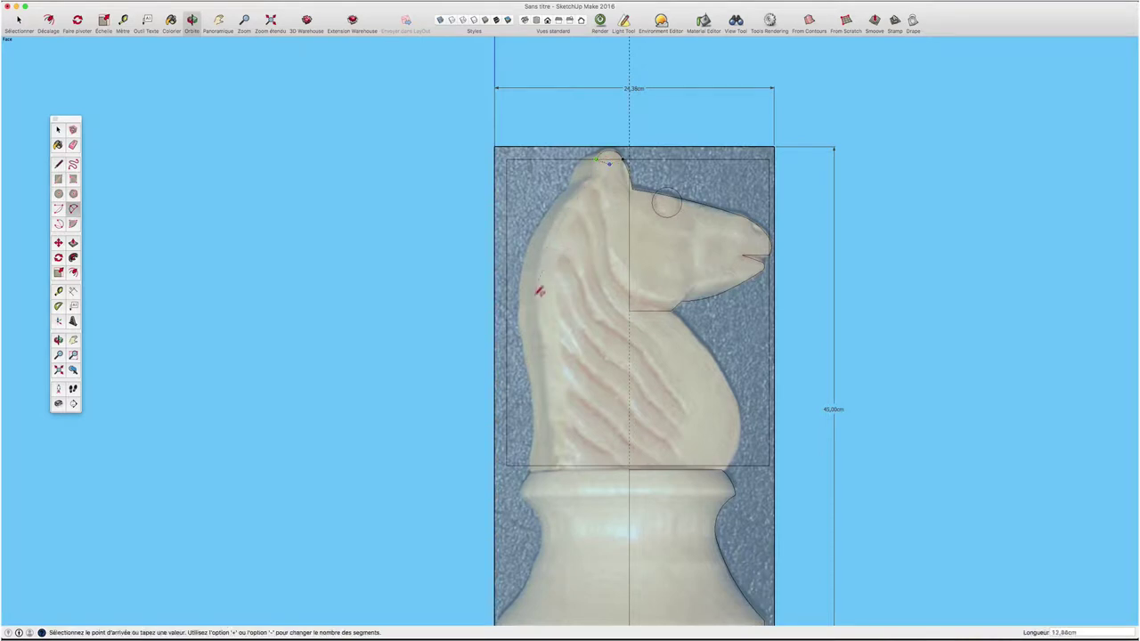
left_click(535, 305)
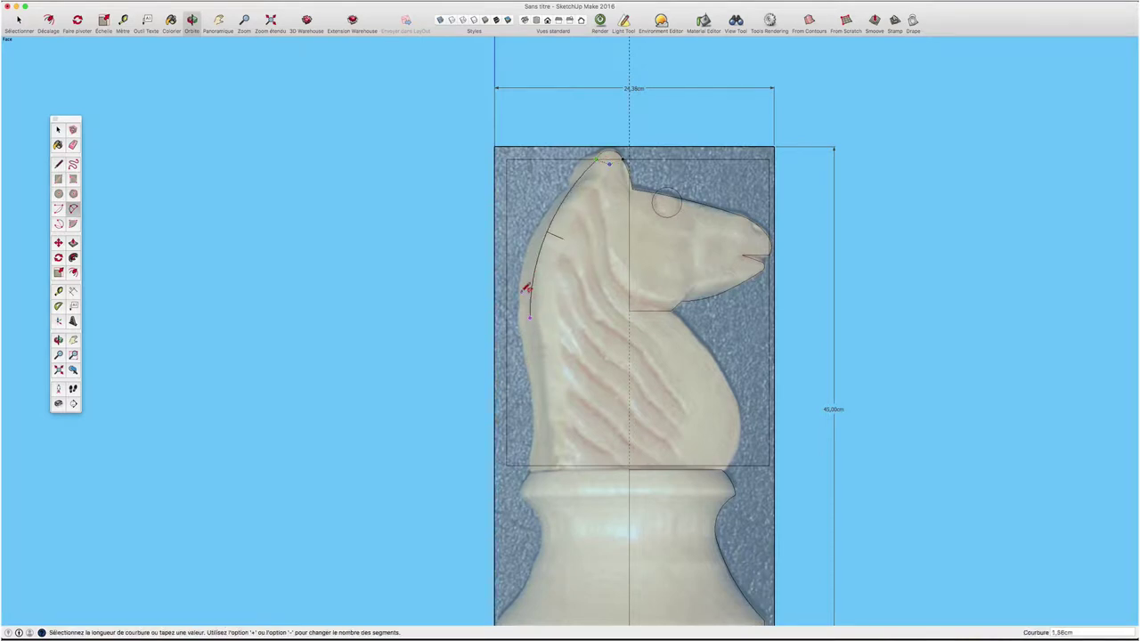
left_click(526, 288)
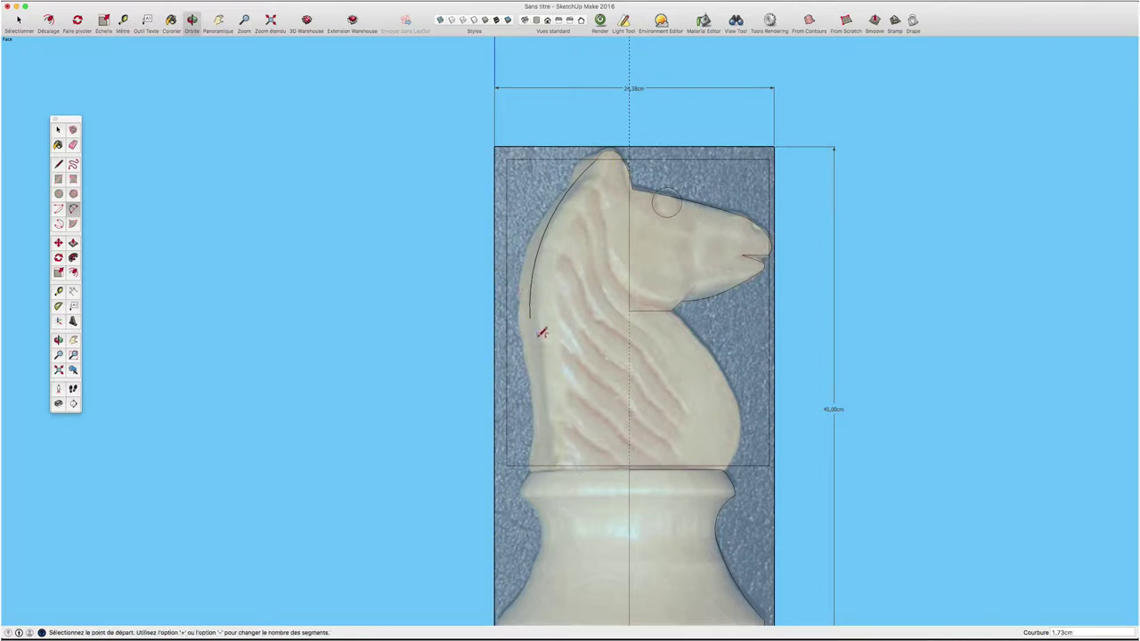
- Continue with two more arcs down the back of the neck to the collar
left_click(530, 316)
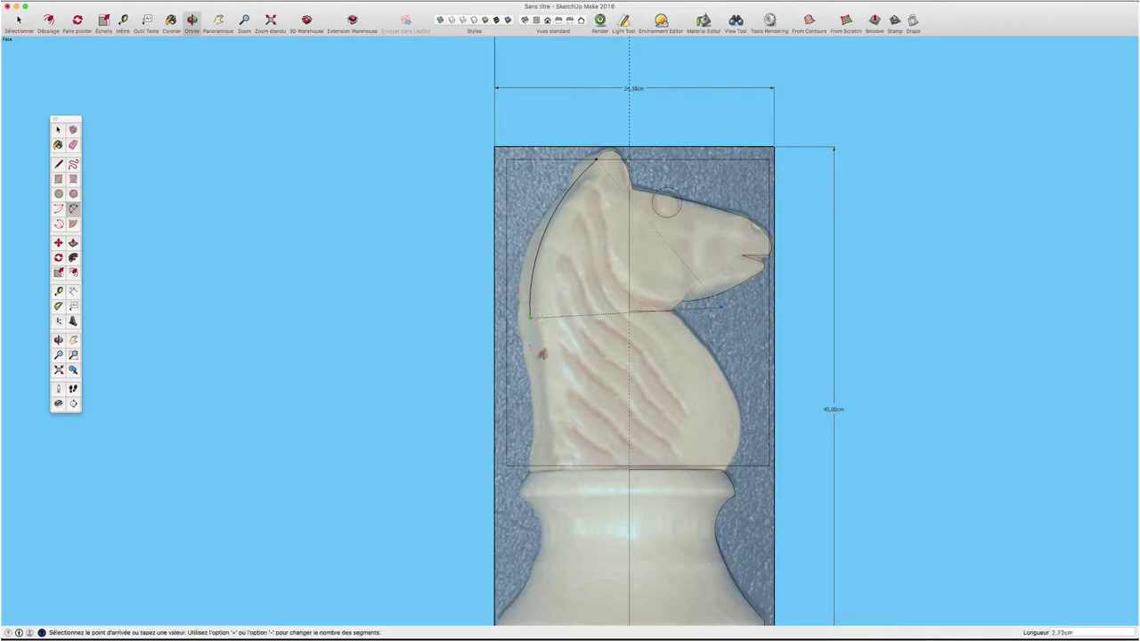
left_click(549, 431)
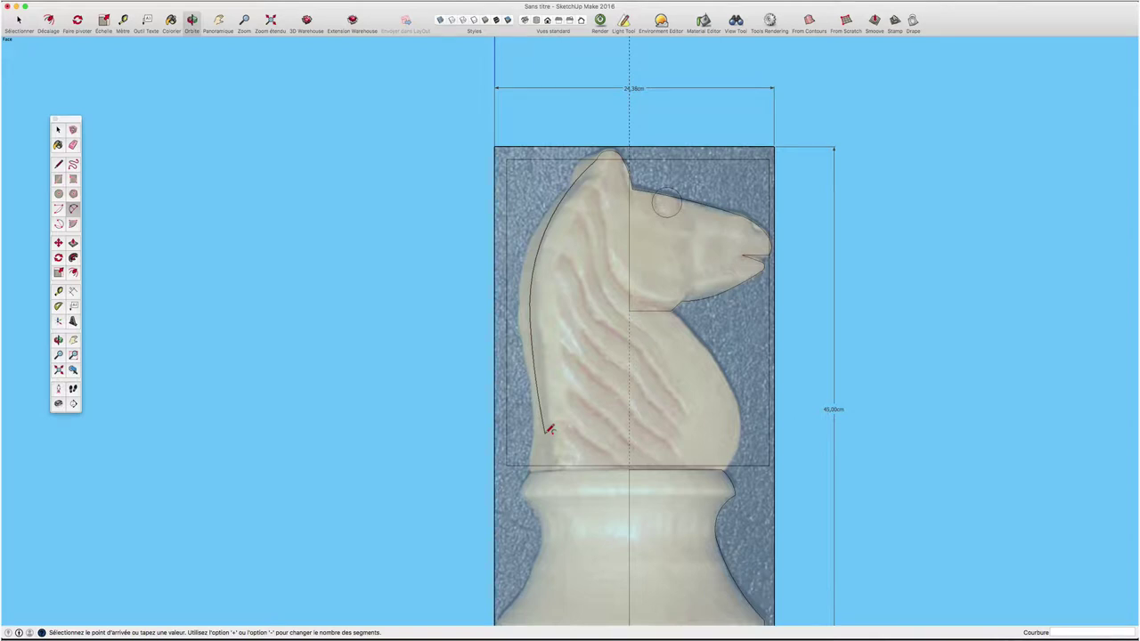
left_click(550, 431)
left_click(545, 434)
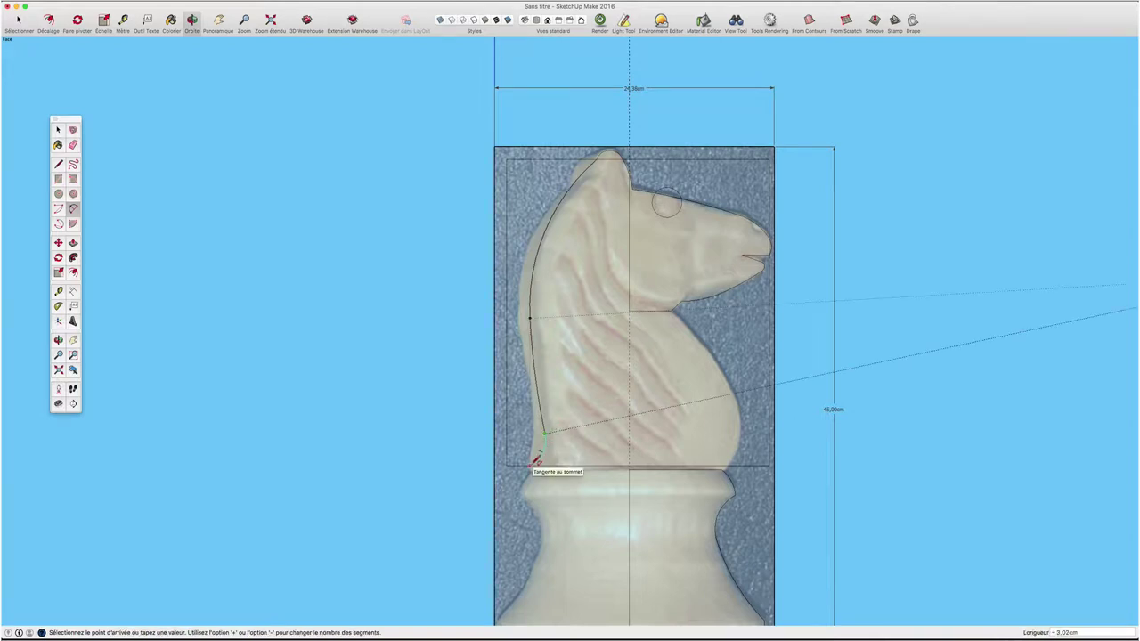
left_click(537, 459)
scroll(537, 459, "up", 3)
scroll(543, 445, "up", 2)
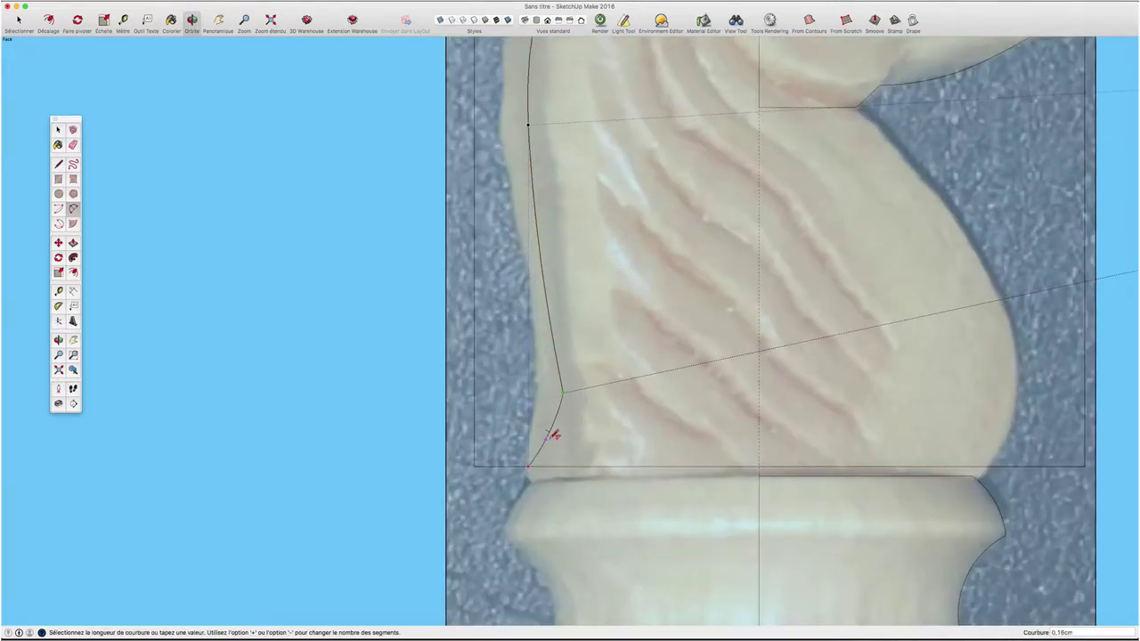
left_click(550, 432)
scroll(550, 423, "down", 5)
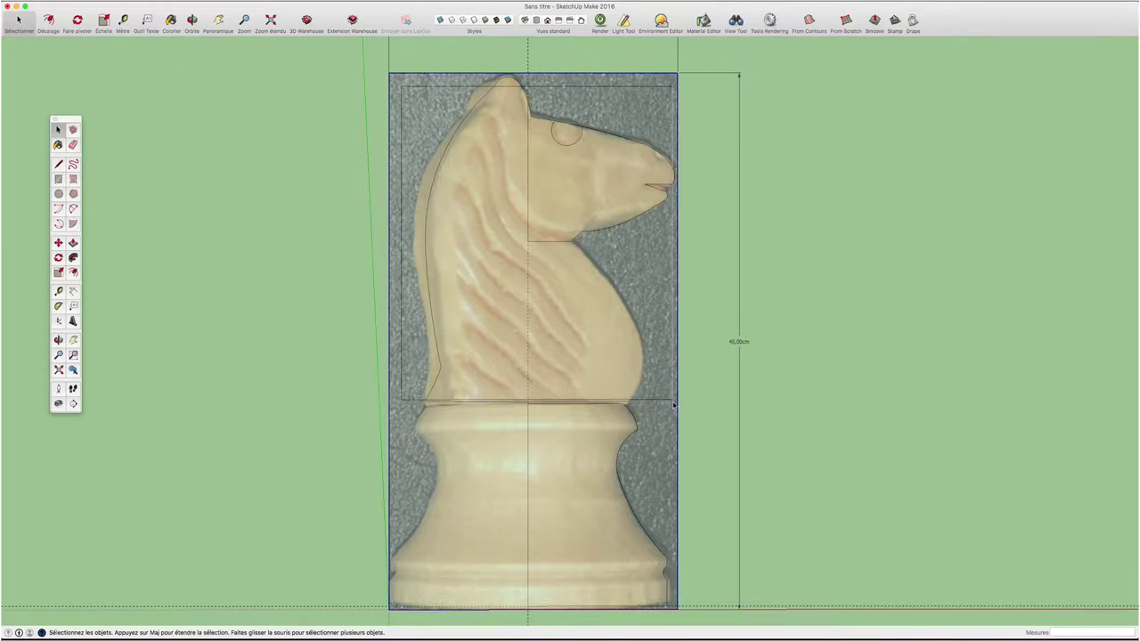
- Select the knight head outline and apply an option from its context menu
left_click(674, 406)
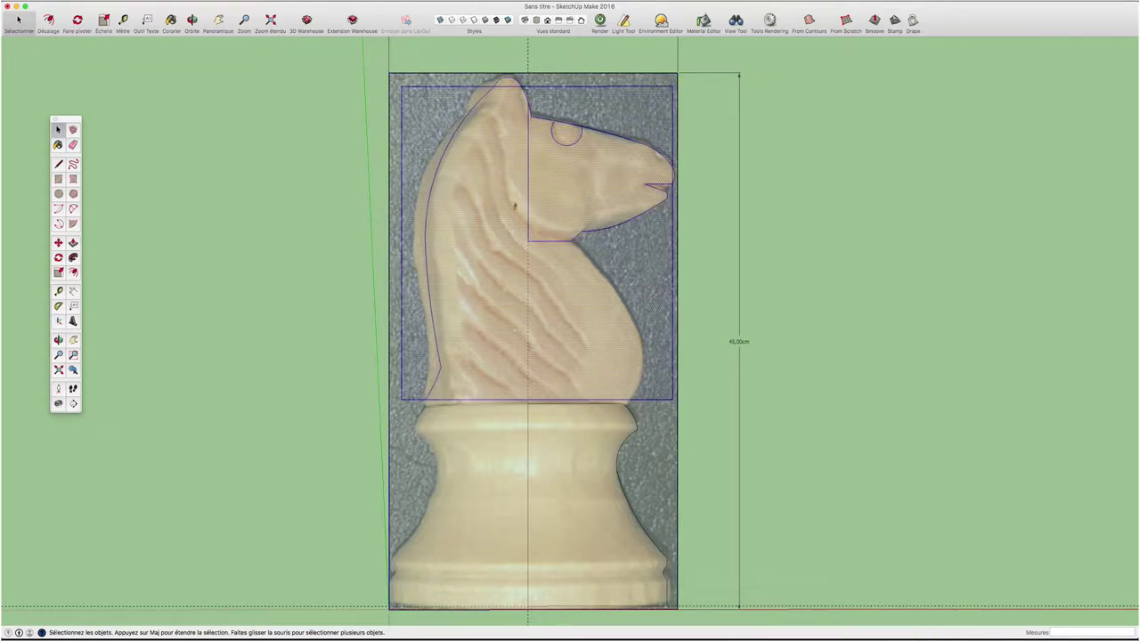
right_click(497, 125)
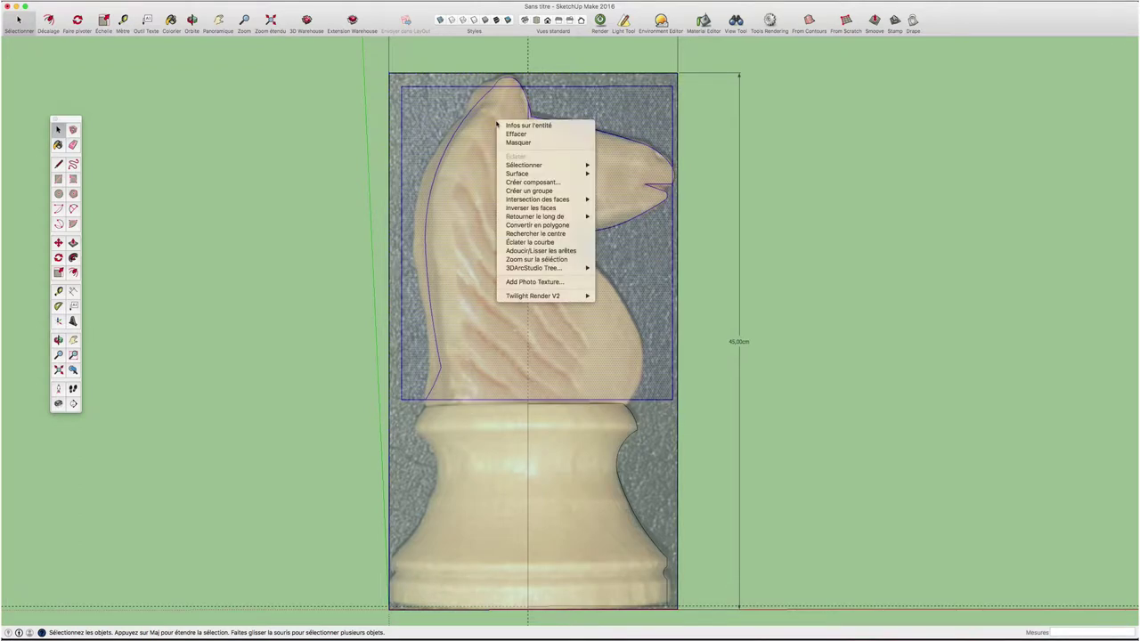
left_click(539, 190)
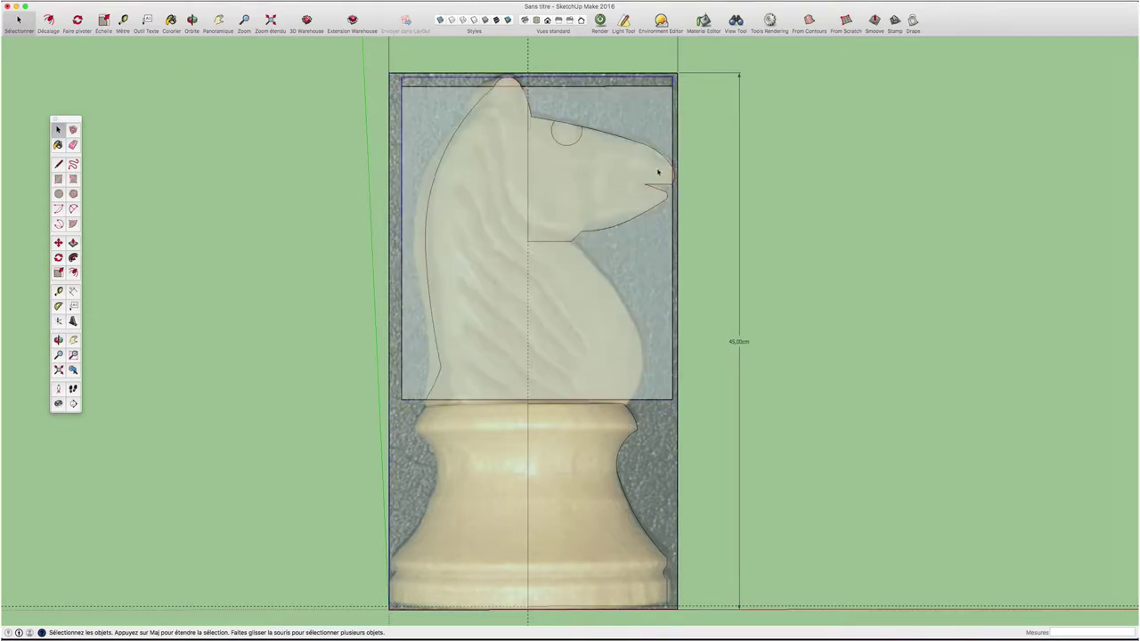
scroll(658, 172, "up", 3)
scroll(659, 172, "up", 3)
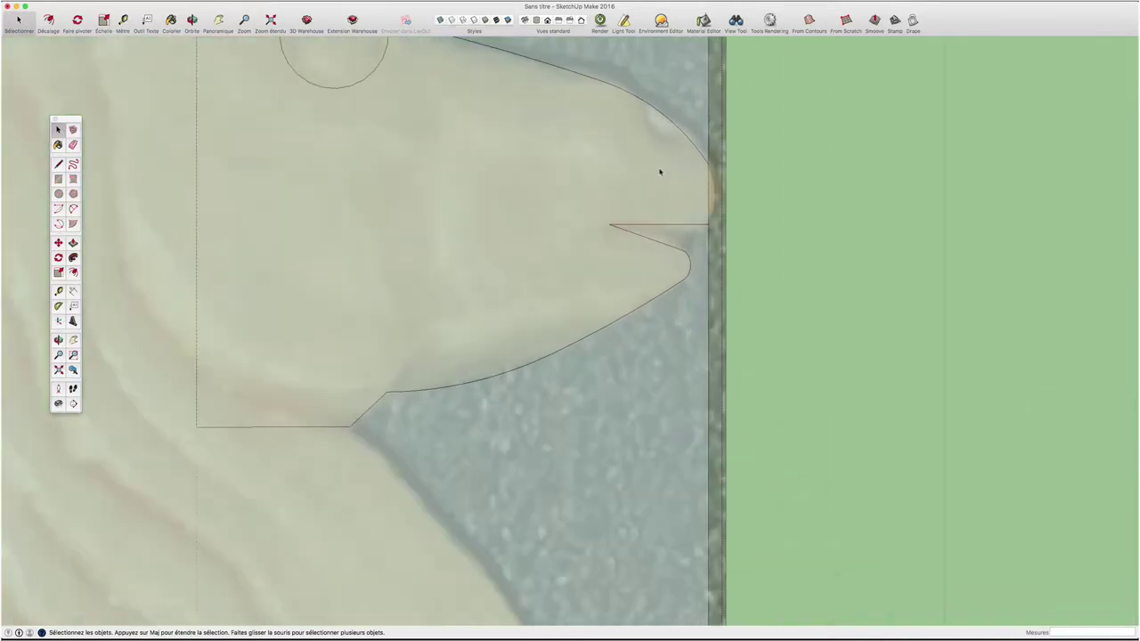
- Draw an arc around the nose tip, rounding it down to the mouth corner
key("a")
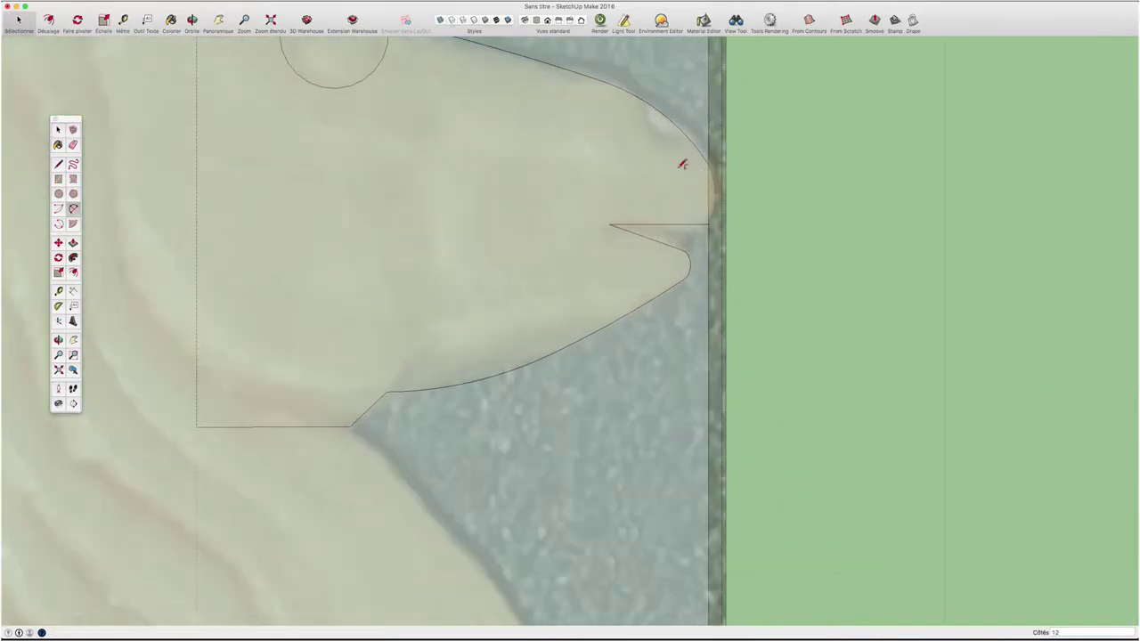
left_click(651, 194)
left_click(709, 164)
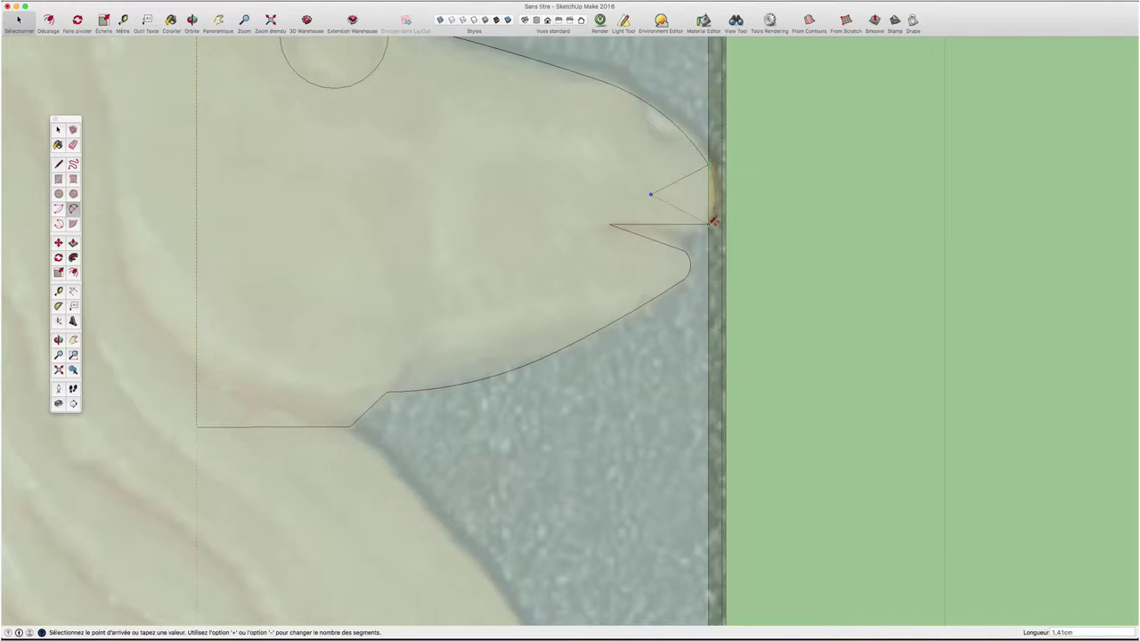
left_click(709, 224)
scroll(720, 191, "up", 3)
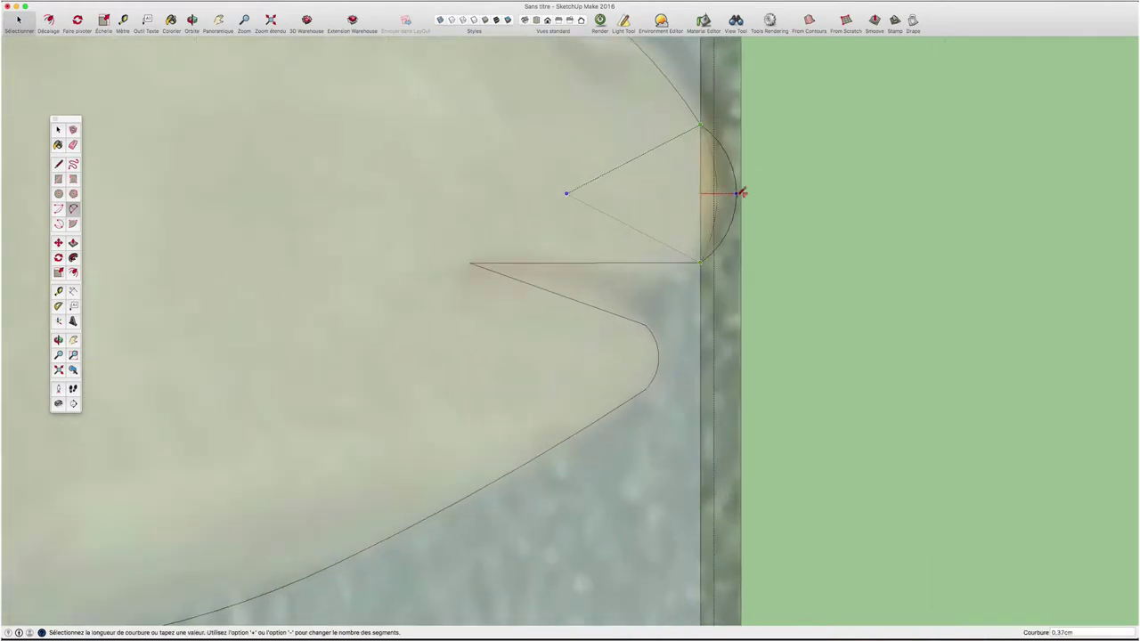
left_click(723, 190)
scroll(718, 188, "down", 2)
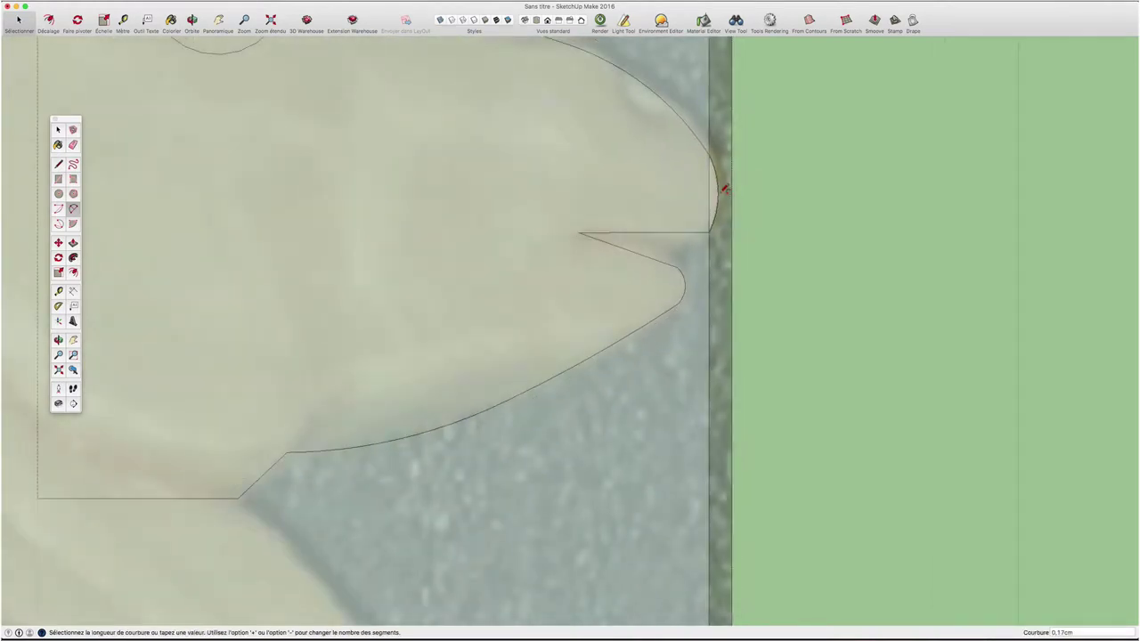
scroll(713, 187, "down", 2)
scroll(703, 187, "down", 3)
scroll(686, 191, "down", 1)
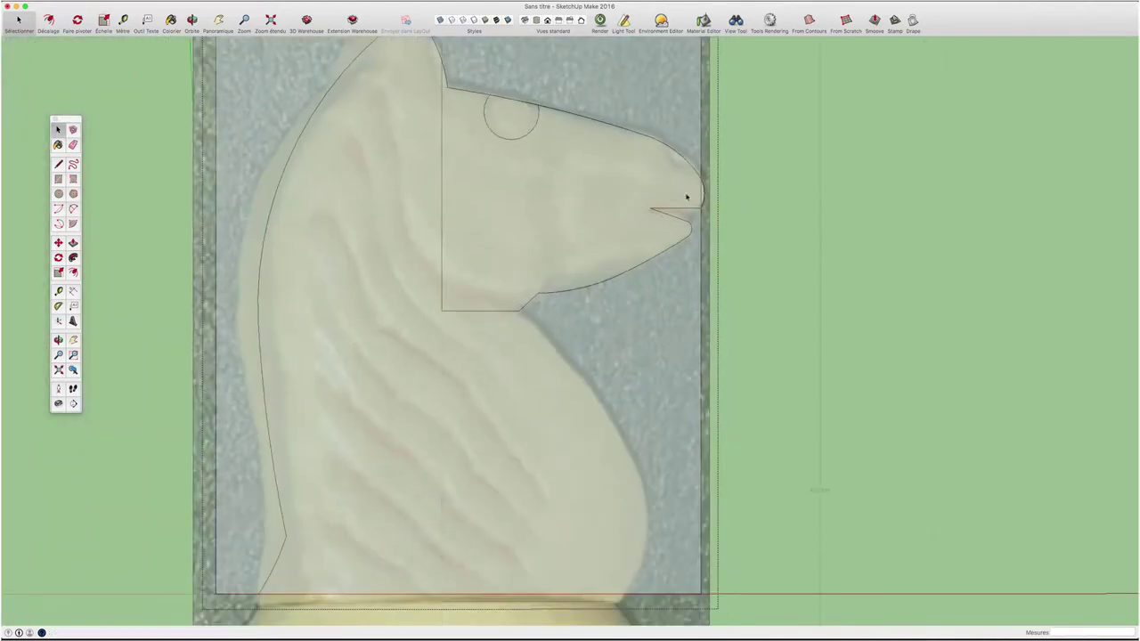
key("space")
scroll(594, 198, "down", 1)
scroll(588, 250, "up", 2)
scroll(576, 326, "down", 2)
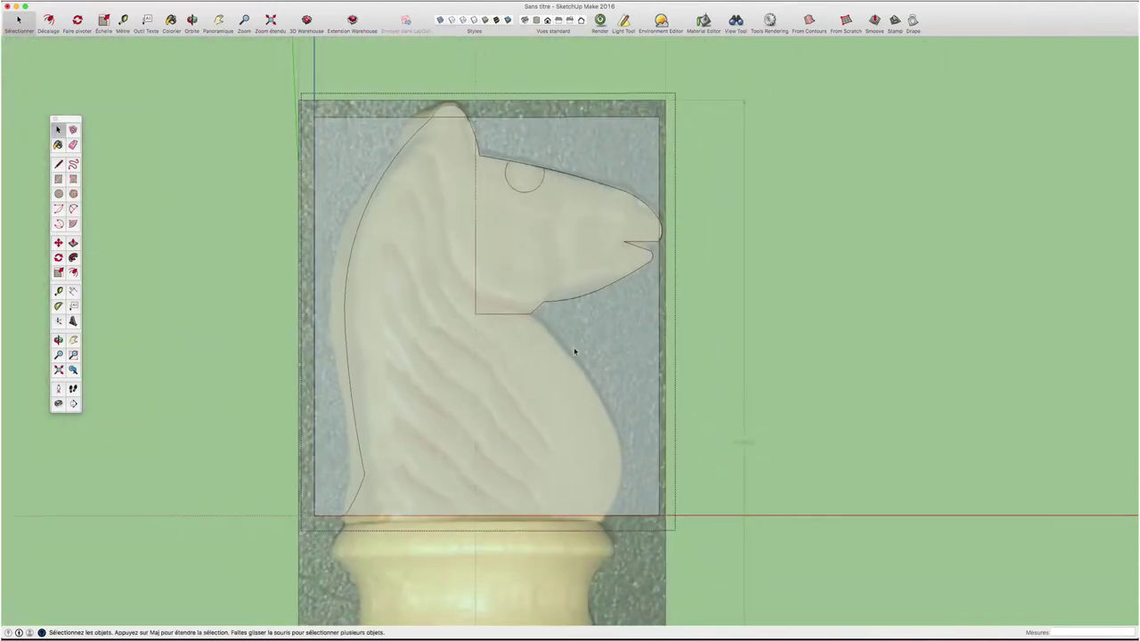
- Trace the chest with arcs from under the chin to the bottom of the head
key("a")
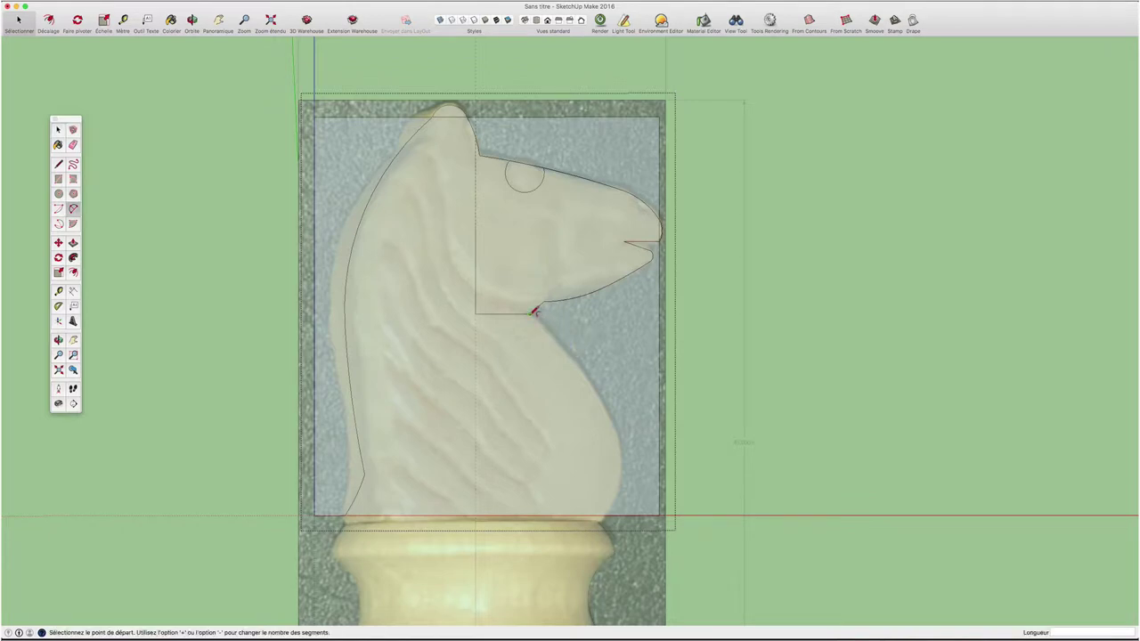
left_click(532, 312)
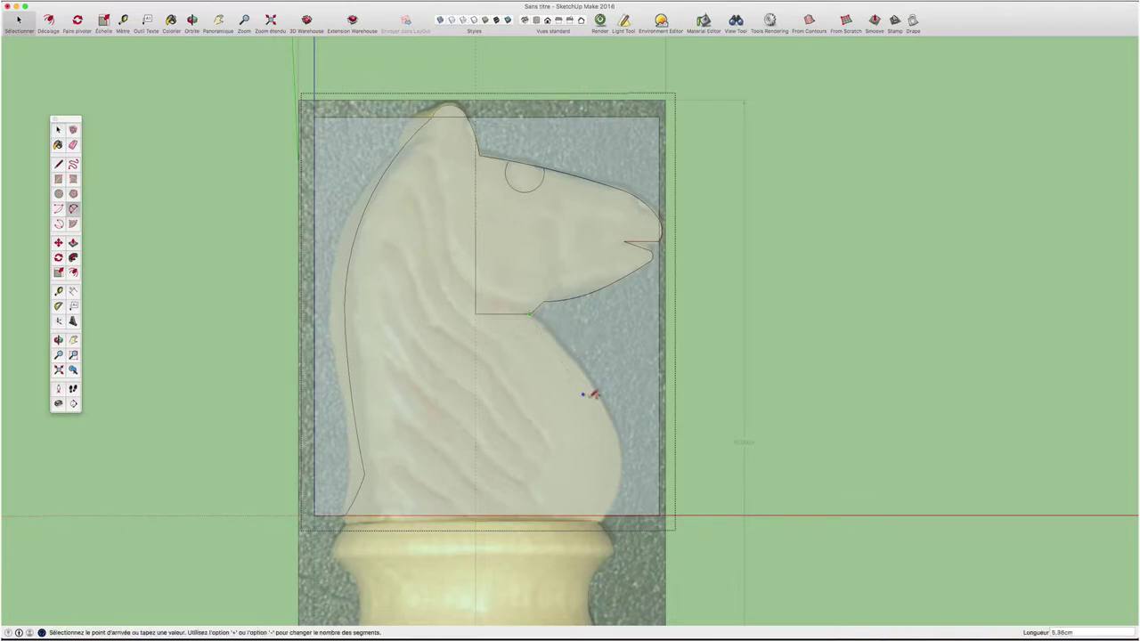
left_click(614, 426)
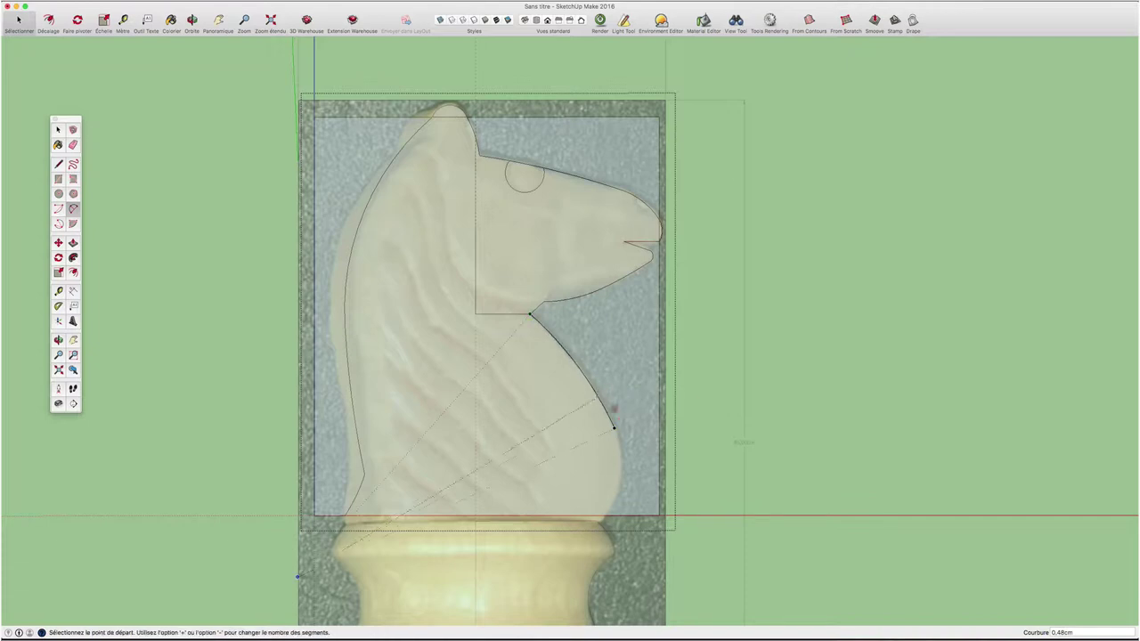
left_click(611, 415)
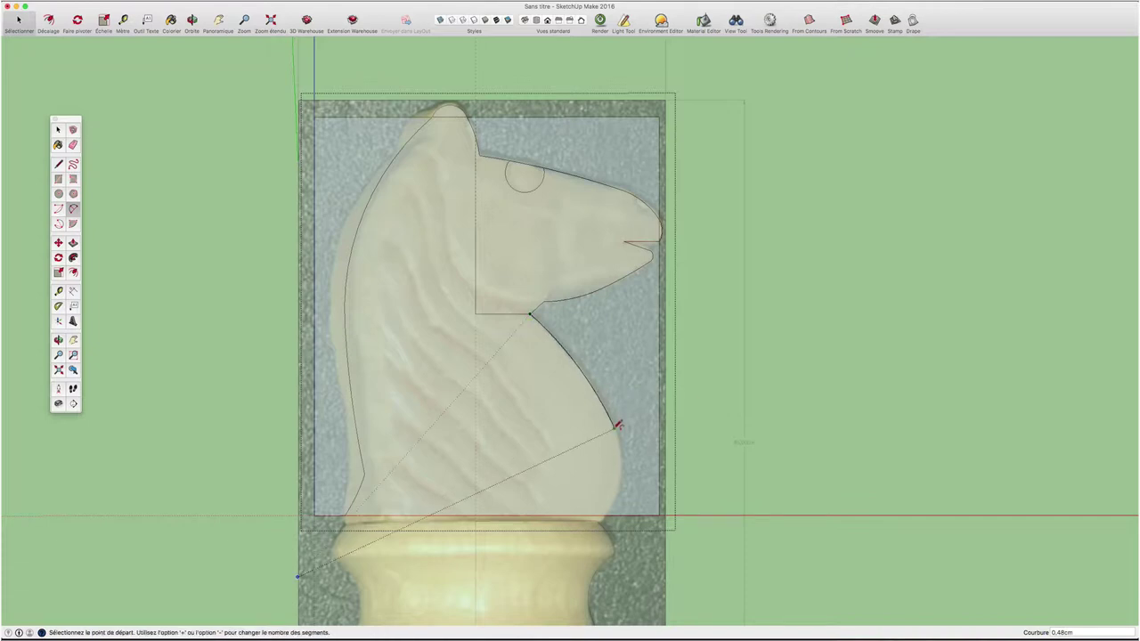
left_click(607, 513)
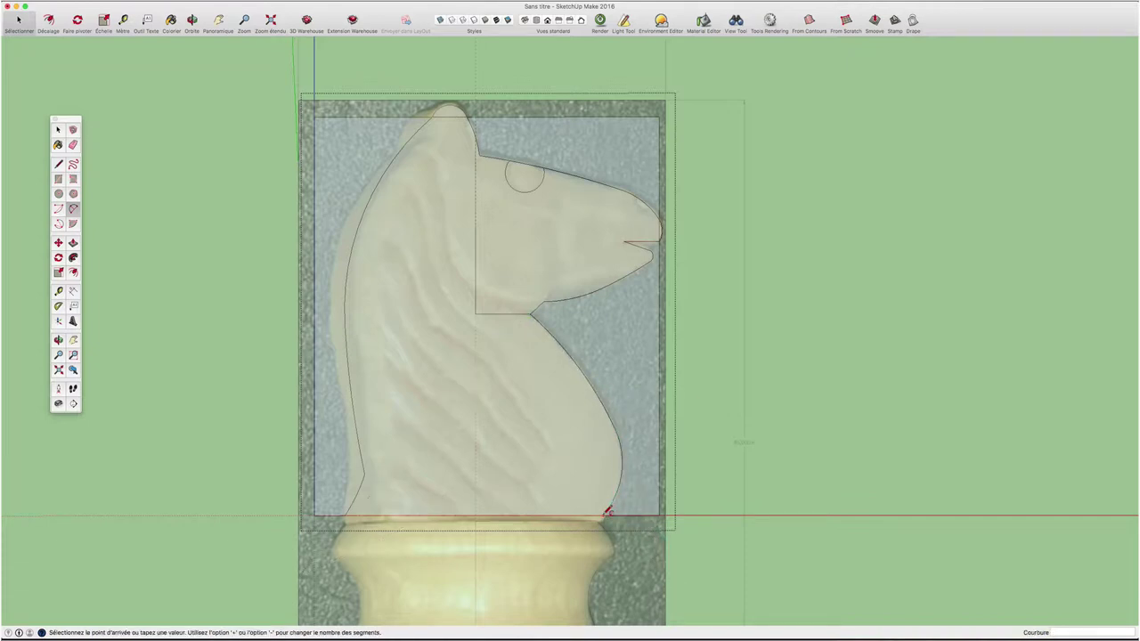
- Close the outline with a straight bottom line and select the resulting head face
key("l")
left_click(606, 514)
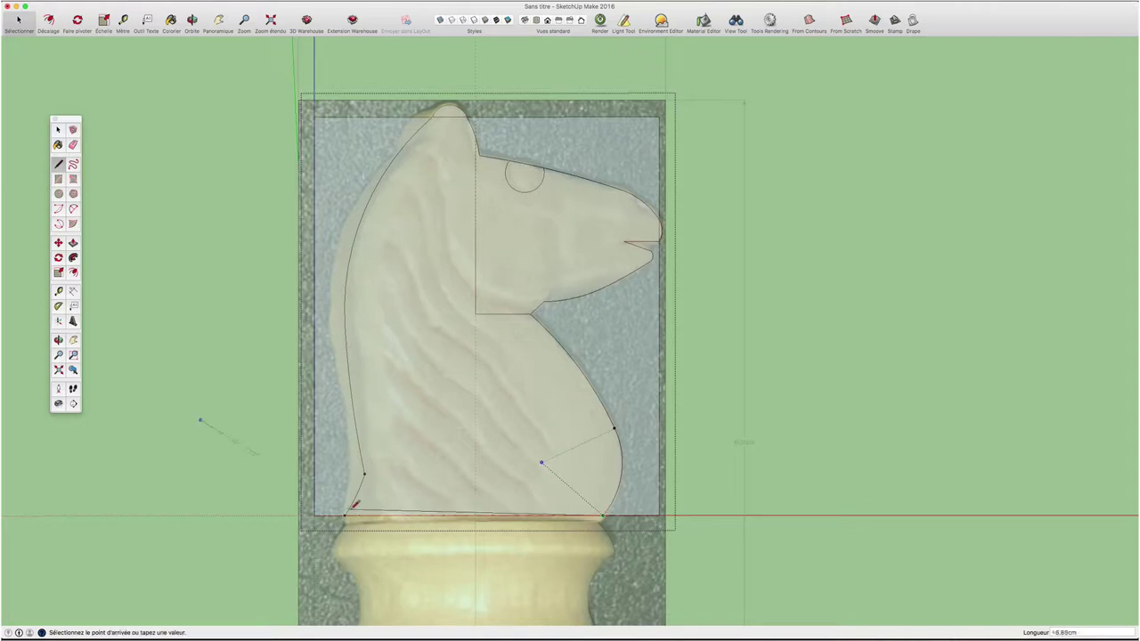
left_click(346, 513)
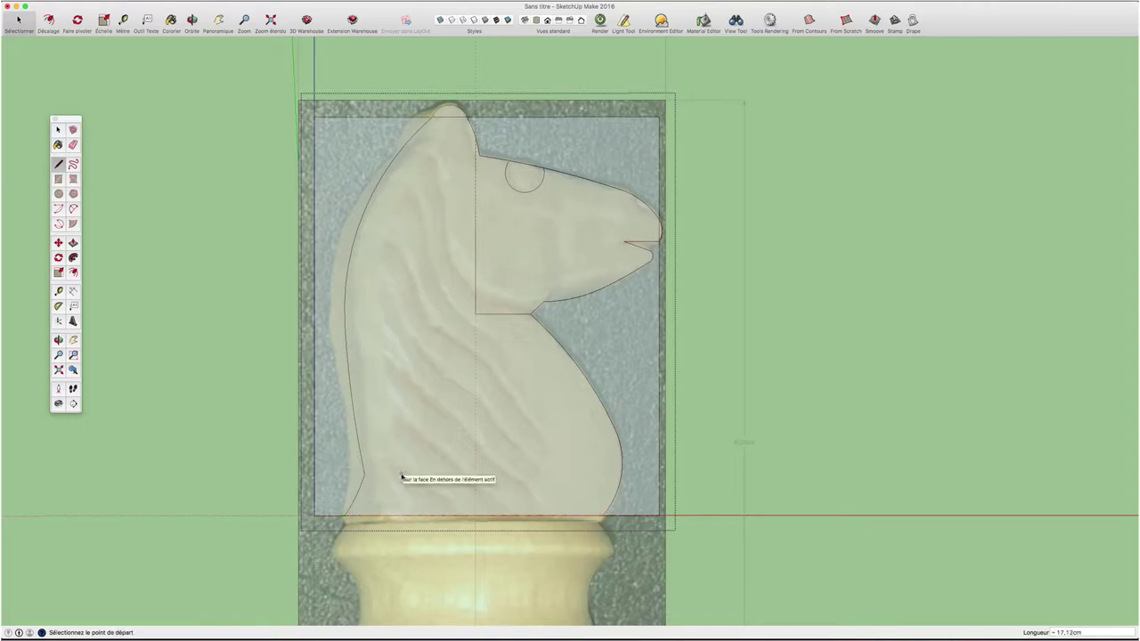
key("space")
left_click(508, 268)
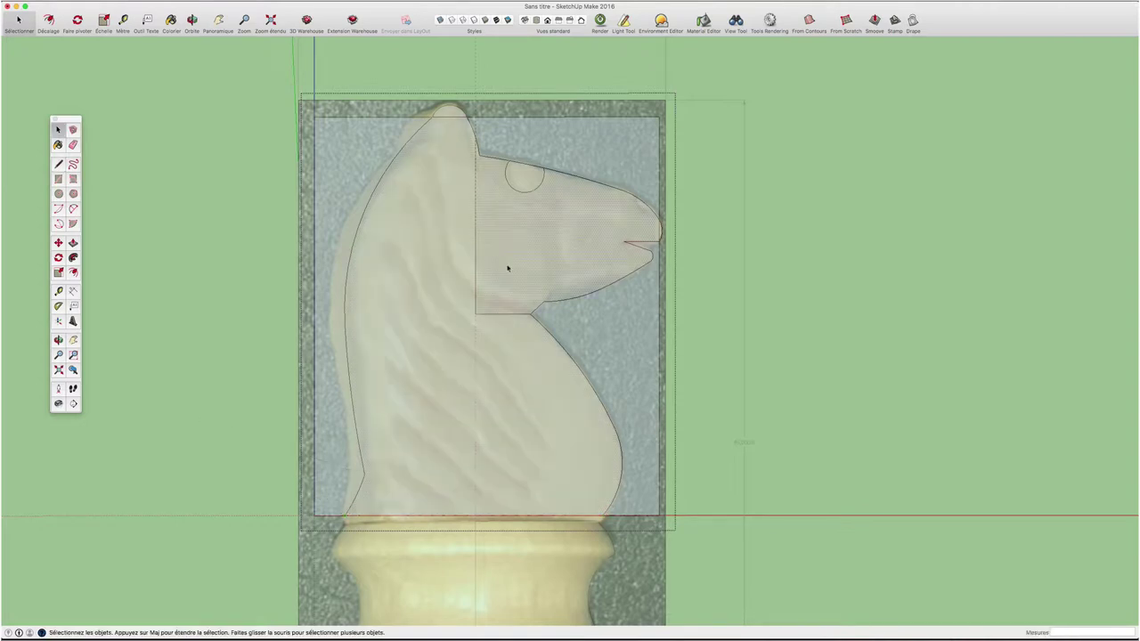
- Erase the lines splitting the head face and select the merged knight face
scroll(481, 270, "up", 2)
key("e")
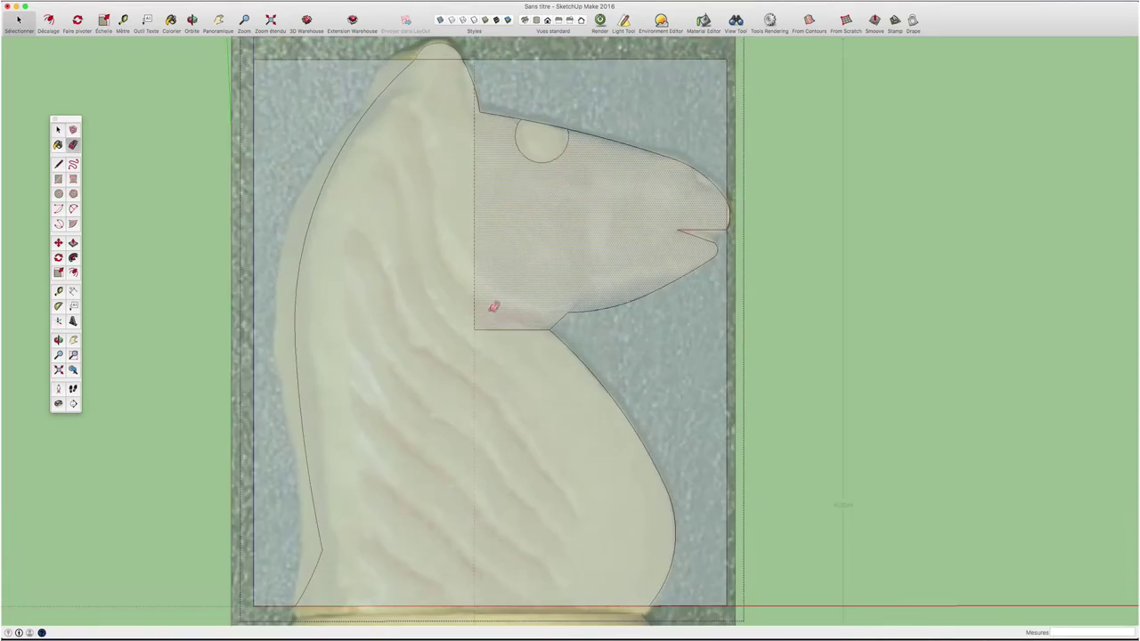
left_click_drag(481, 328, 476, 322)
key("space")
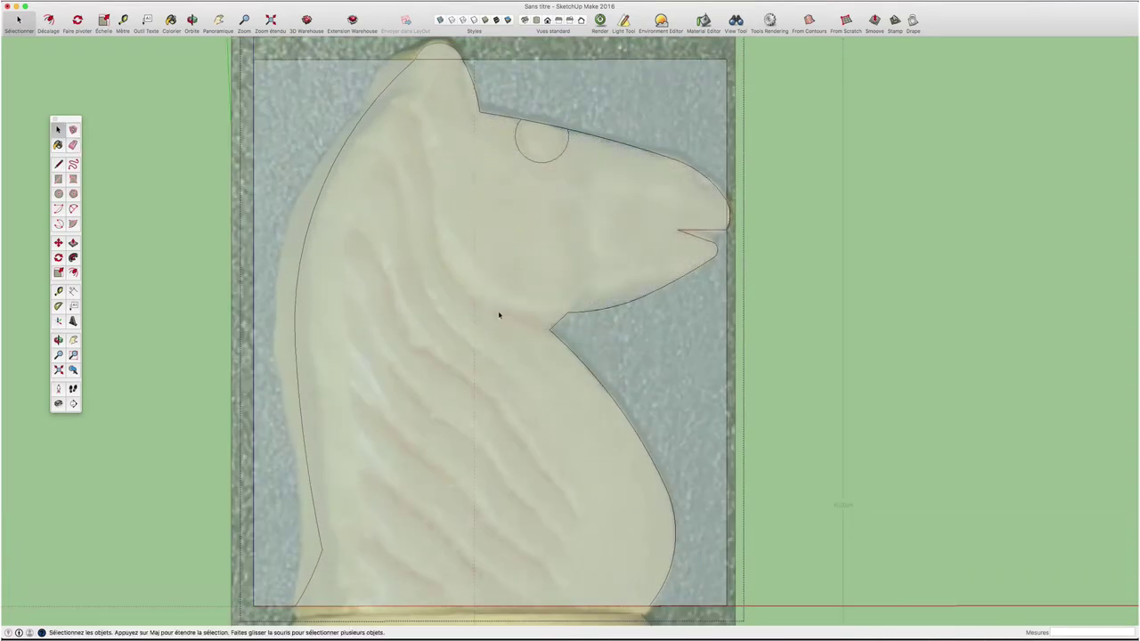
left_click(497, 314)
scroll(498, 314, "down", 2)
scroll(514, 171, "up", 3)
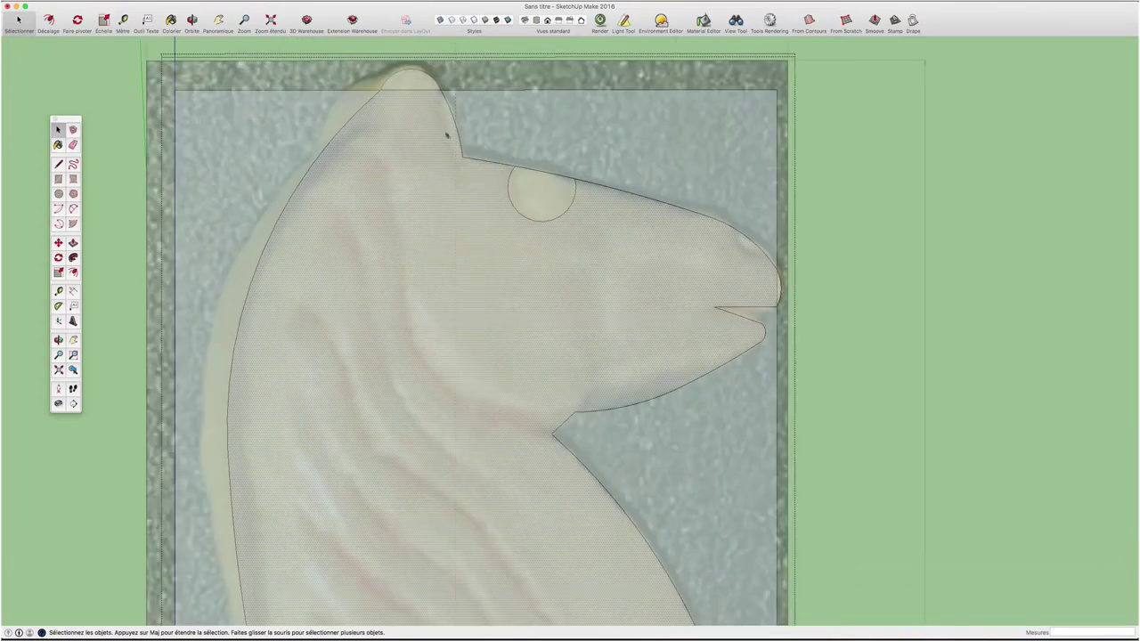
- Draw a rounded arc over the ear tip and erase the stray edge beneath it
key("a")
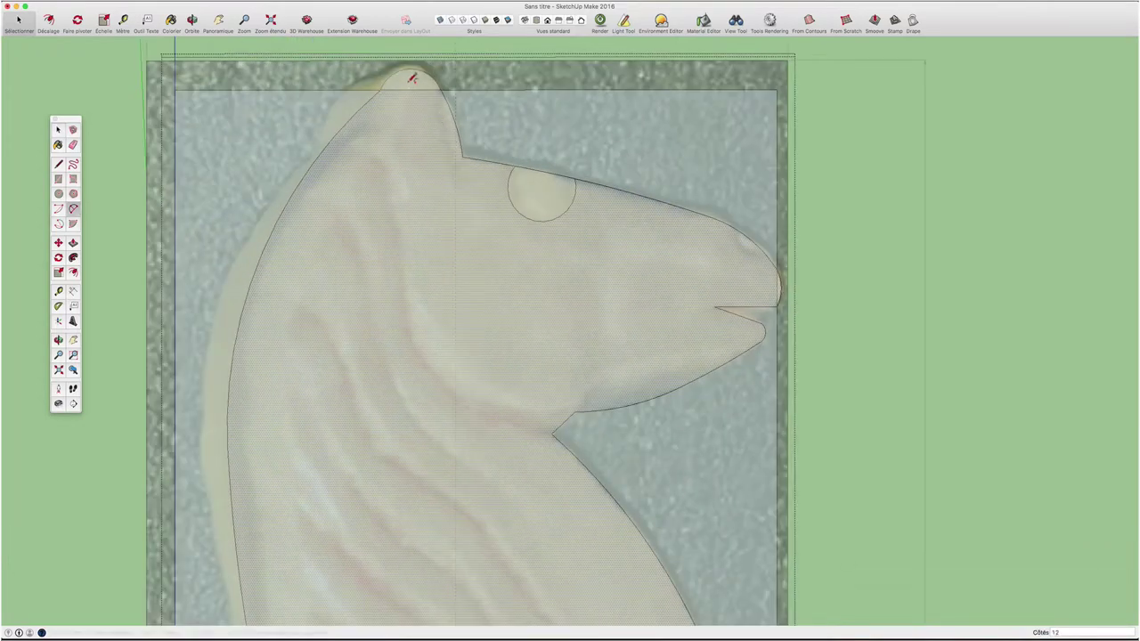
left_click(383, 89)
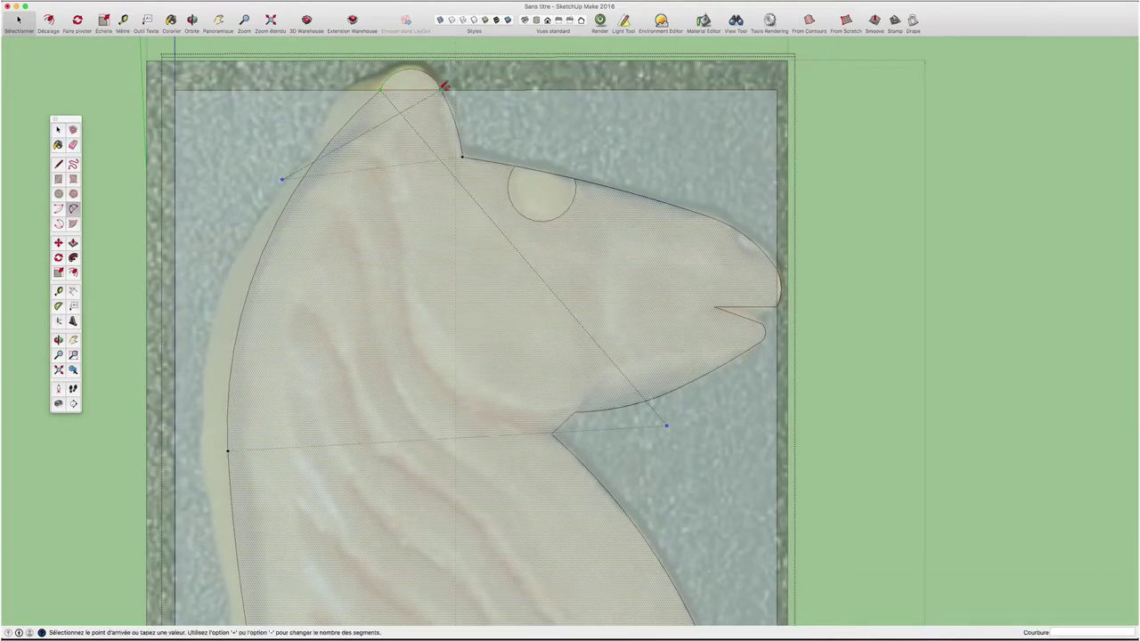
left_click(440, 89)
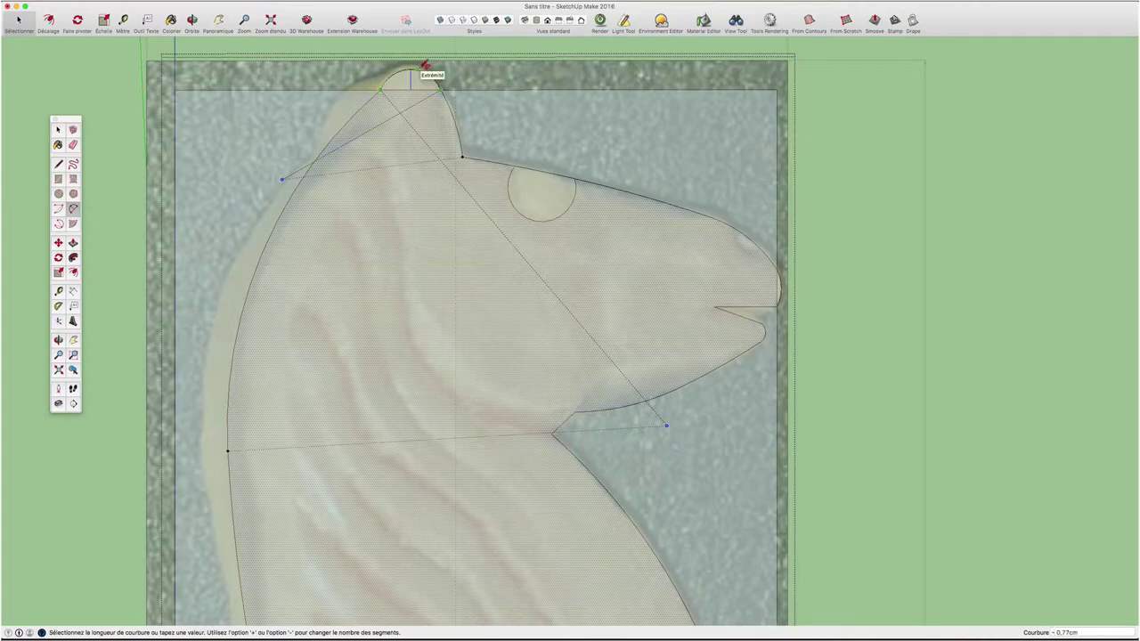
left_click(426, 67)
scroll(418, 85, "down", 1)
key("space")
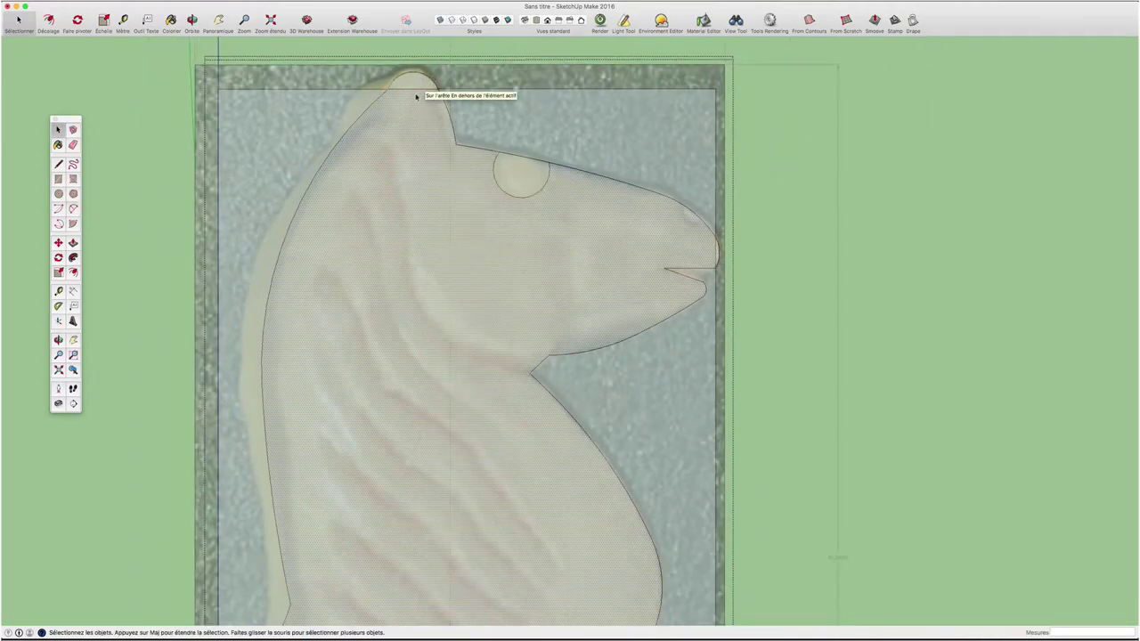
key("e")
left_click(417, 89)
key("space")
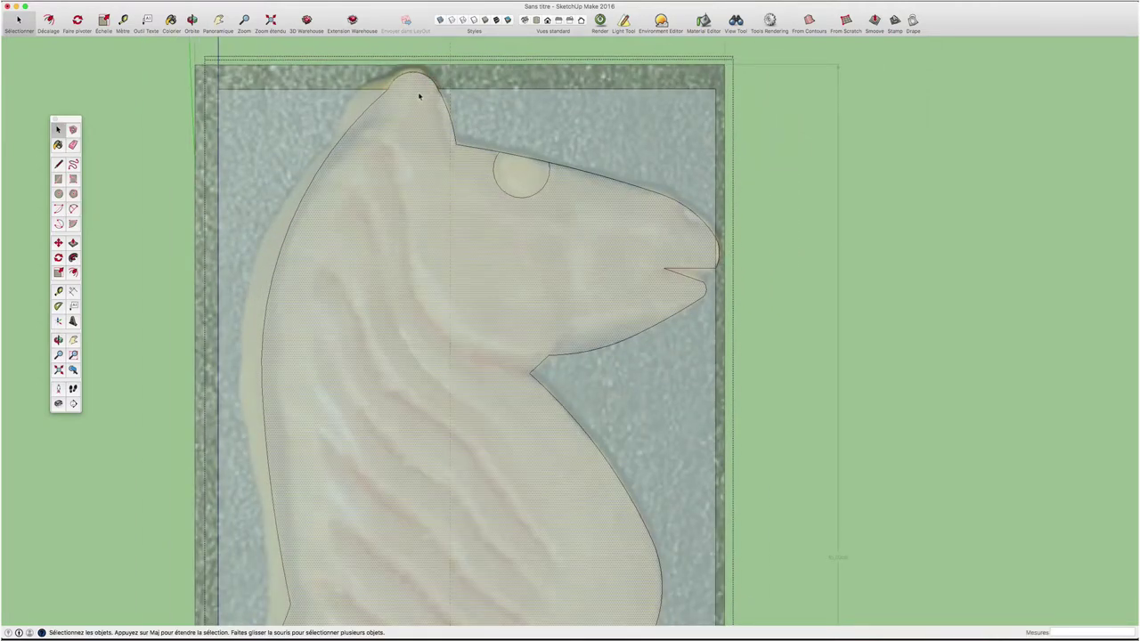
- Select the knight head photo and pick a base point to move it with Move
scroll(419, 95, "down", 2)
scroll(433, 237, "up", 1)
scroll(565, 166, "up", 2)
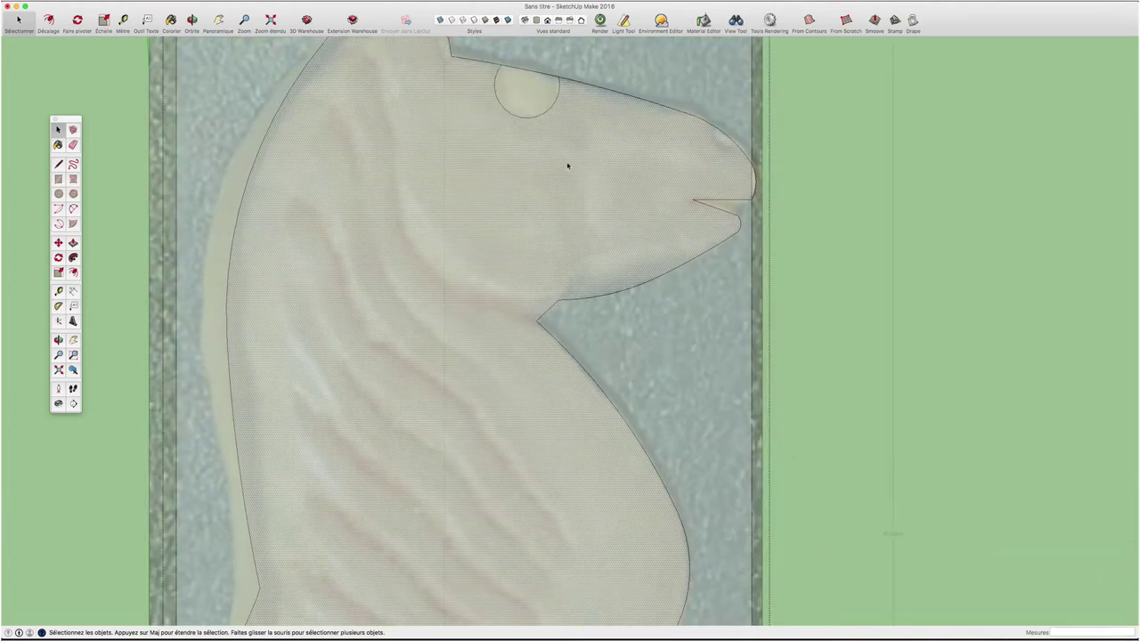
scroll(565, 169, "down", 1)
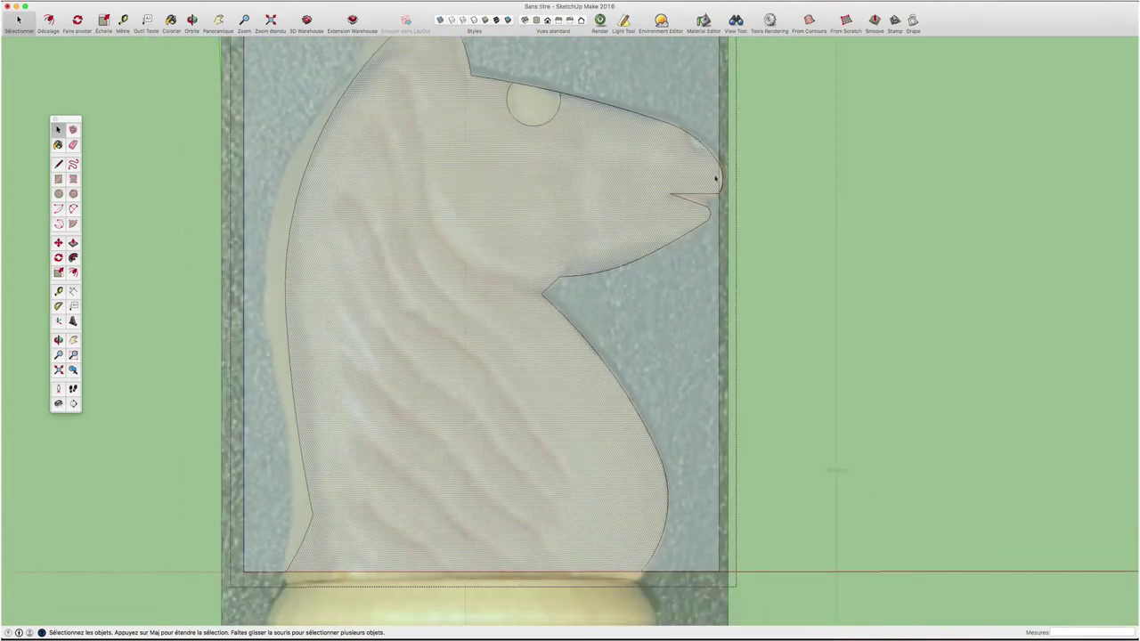
scroll(722, 176, "up", 1)
scroll(721, 174, "up", 2)
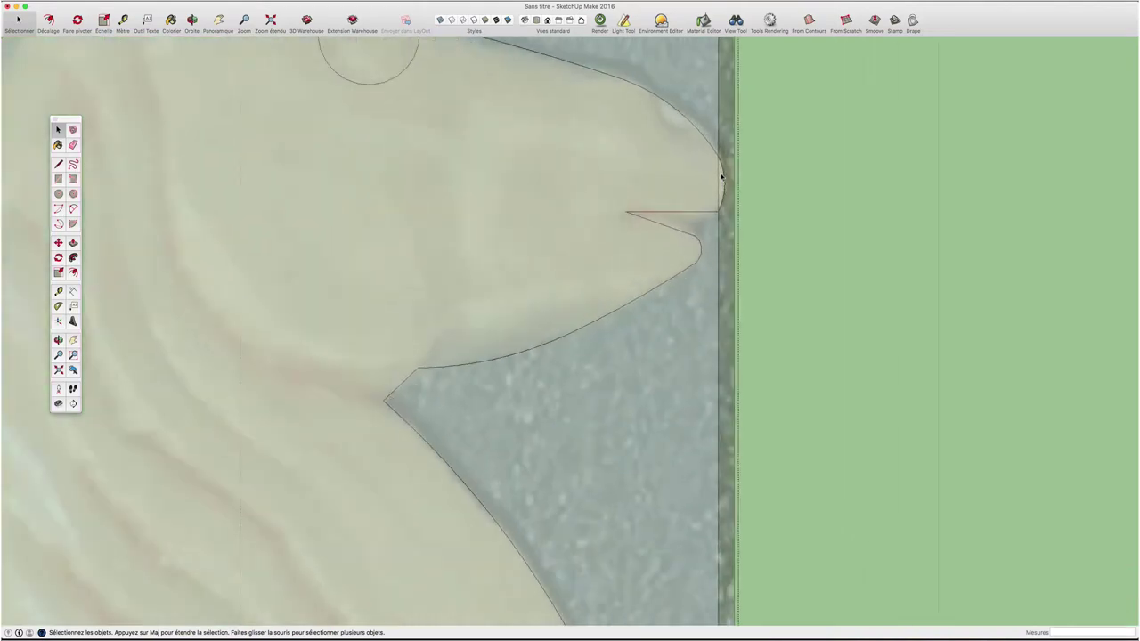
scroll(718, 151, "up", 1)
scroll(712, 209, "down", 2)
scroll(712, 209, "down", 2)
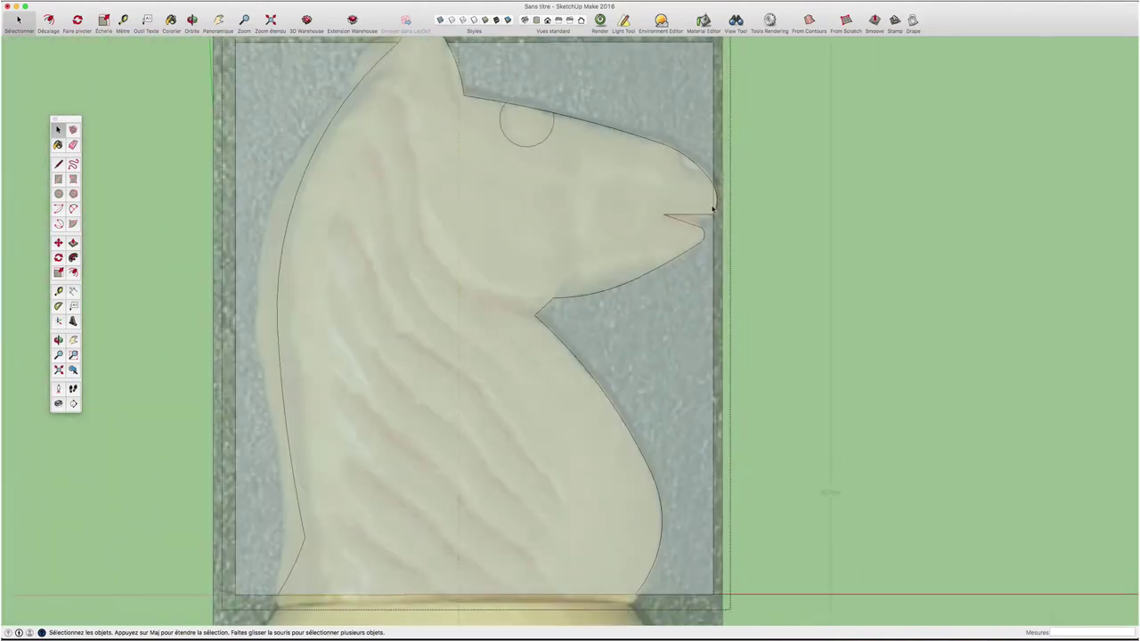
scroll(713, 209, "down", 1)
scroll(712, 210, "down", 1)
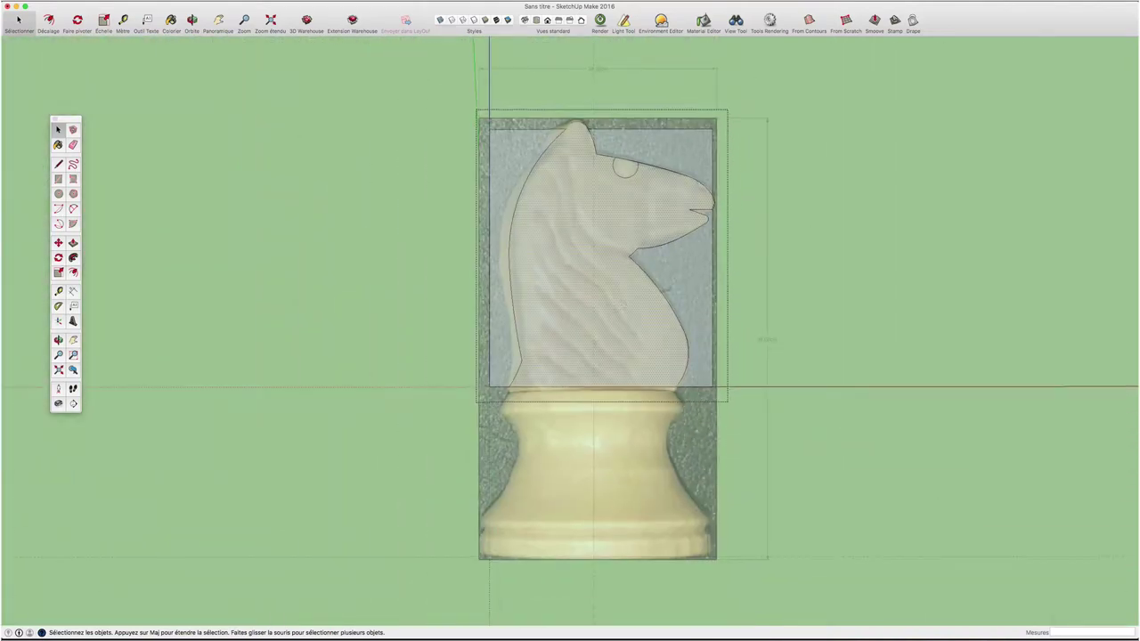
left_click(592, 335)
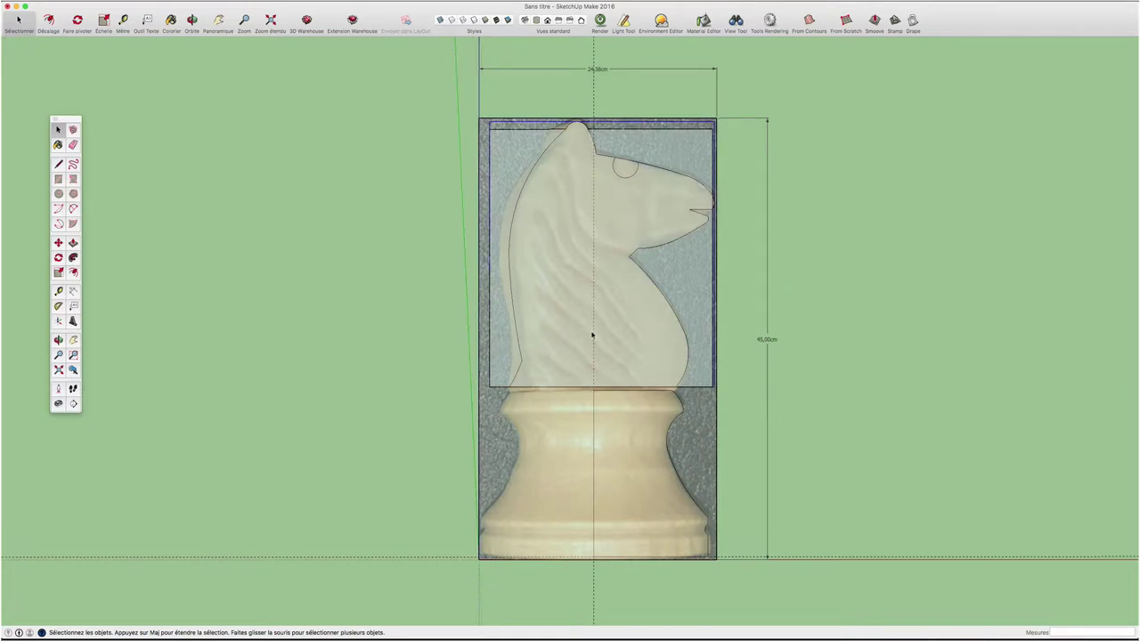
key("m")
left_click(634, 193)
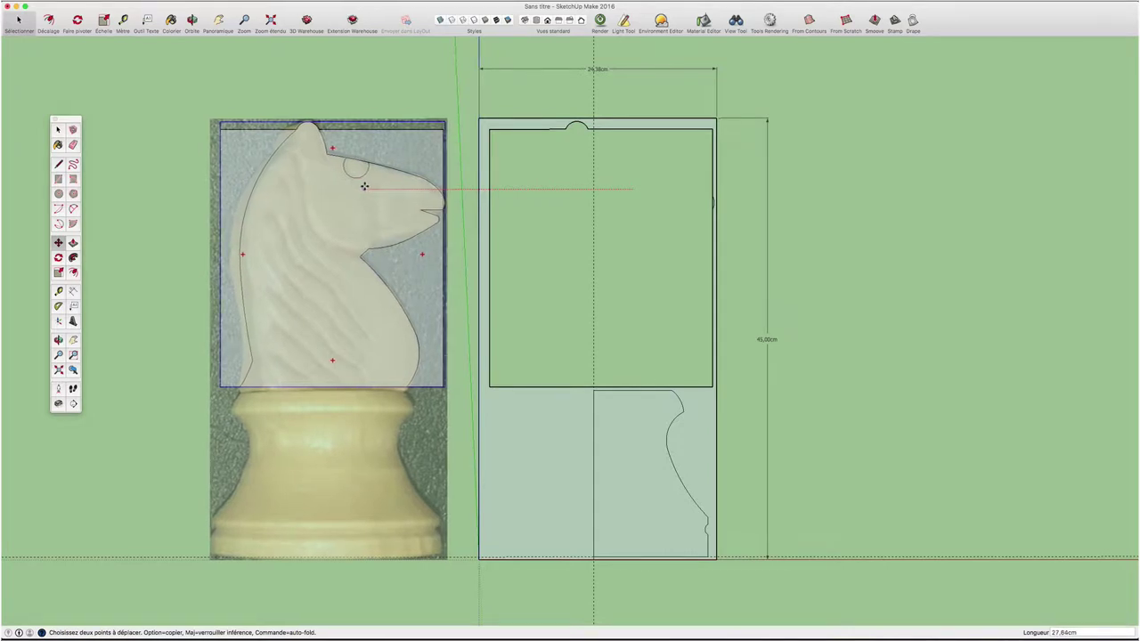
- Drop the knight photo left of the traced outlines, then select and delete it
left_click(364, 186)
mouse_move(348, 244)
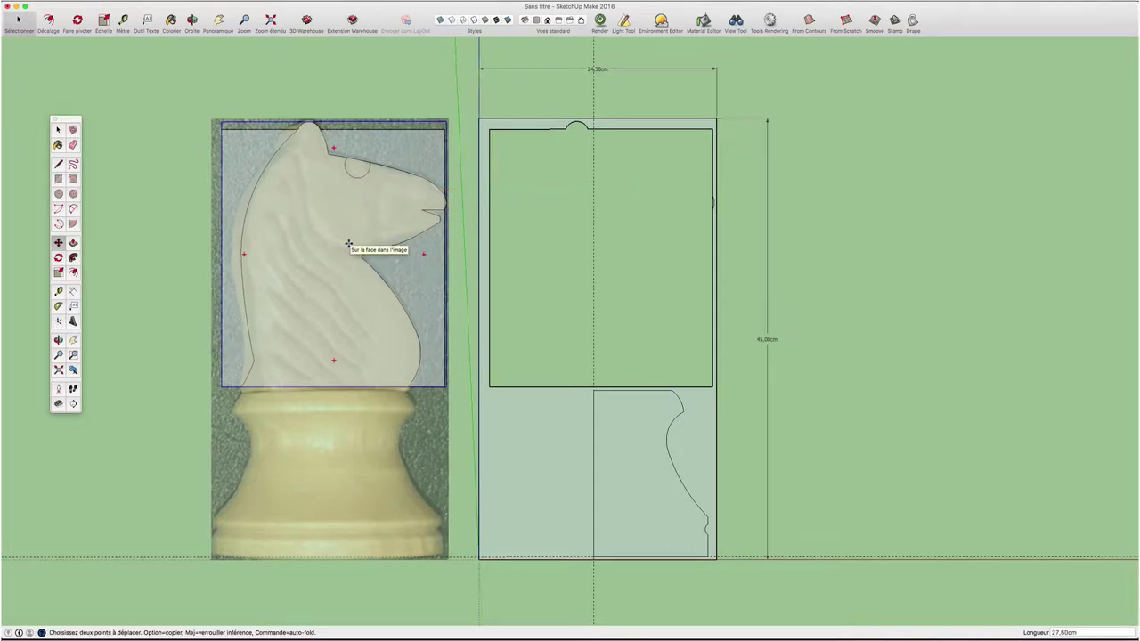
middle_click_drag(349, 243, 377, 247)
scroll(382, 246, "up", 2)
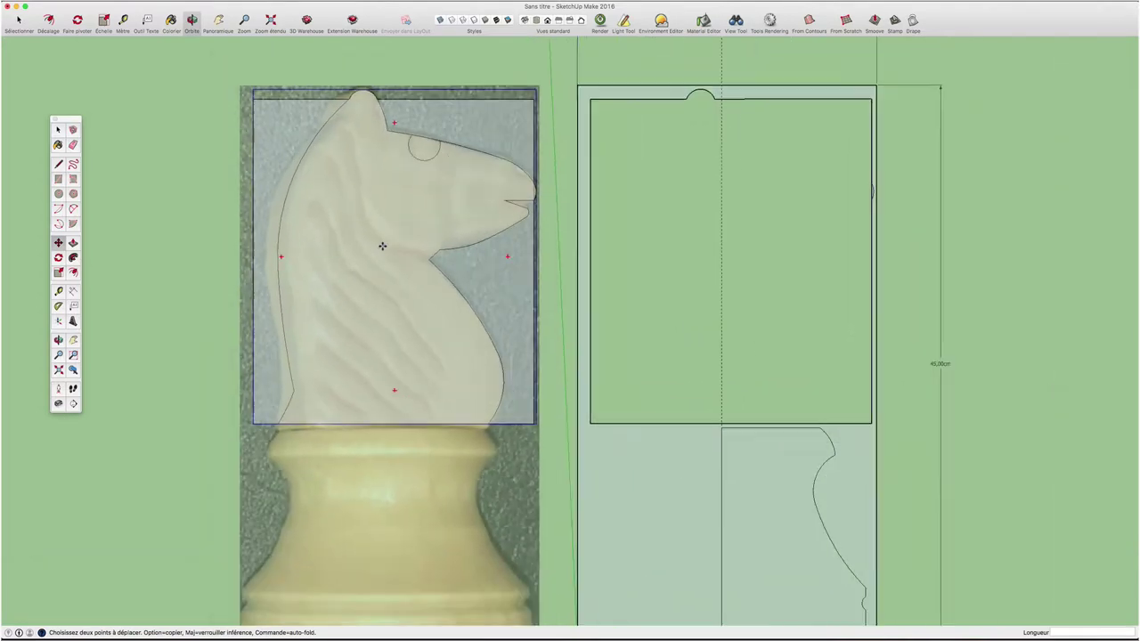
scroll(382, 246, "down", 2)
key("space")
left_click(389, 446)
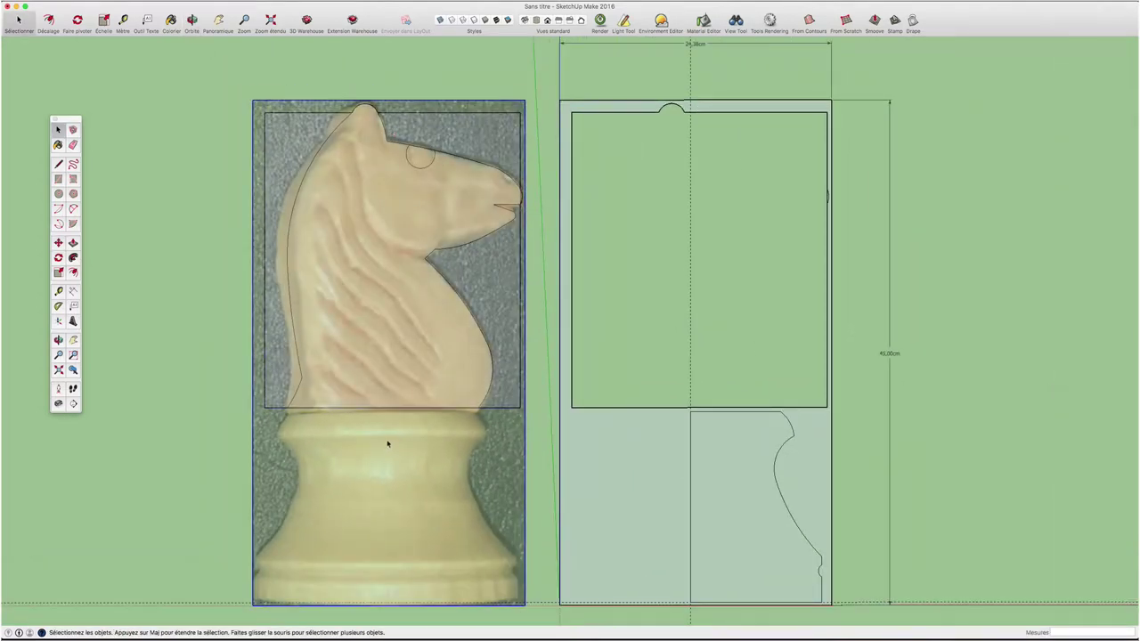
key("Delete")
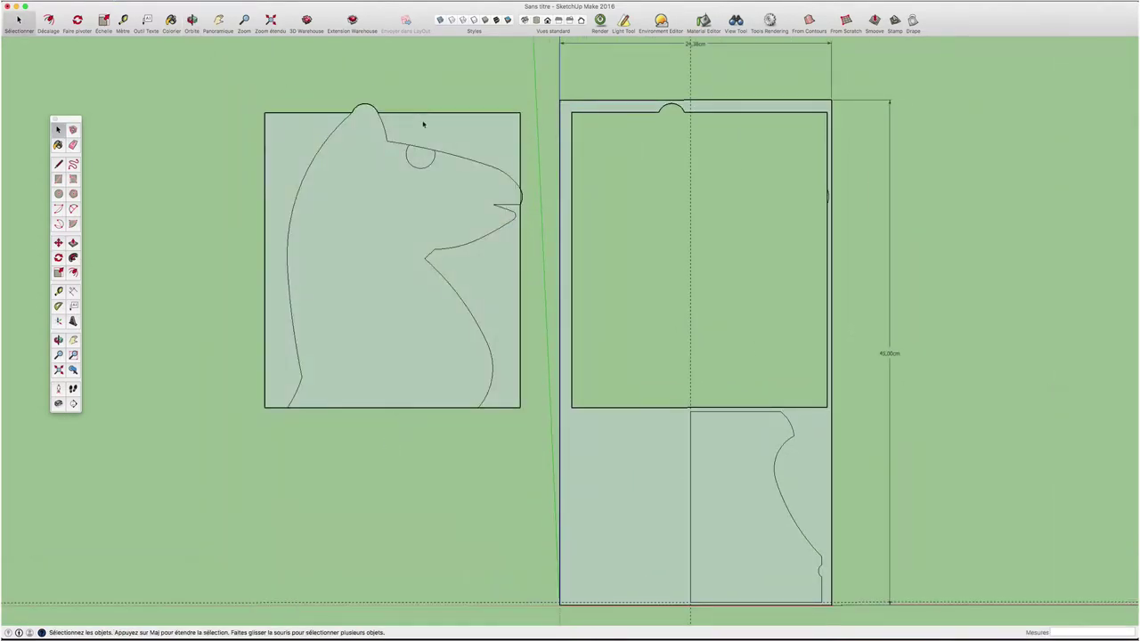
- Inside the knight group, erase the leftover frame edges around the head silhouette
scroll(423, 125, "up", 2)
scroll(422, 127, "down", 1)
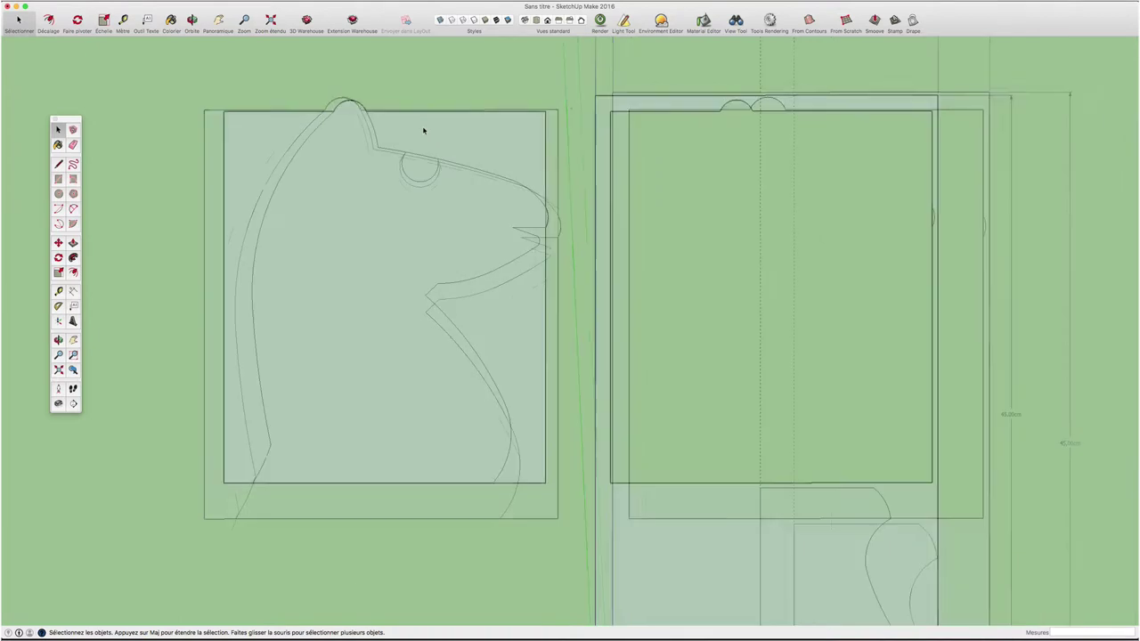
double_click(380, 163)
left_click(376, 153)
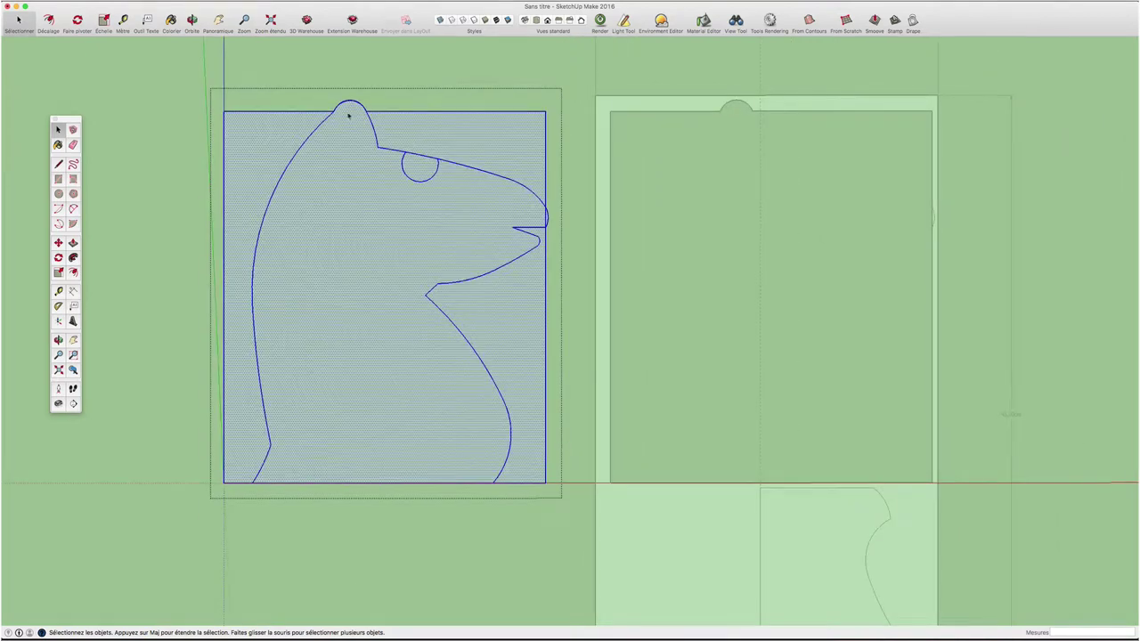
left_click(400, 107)
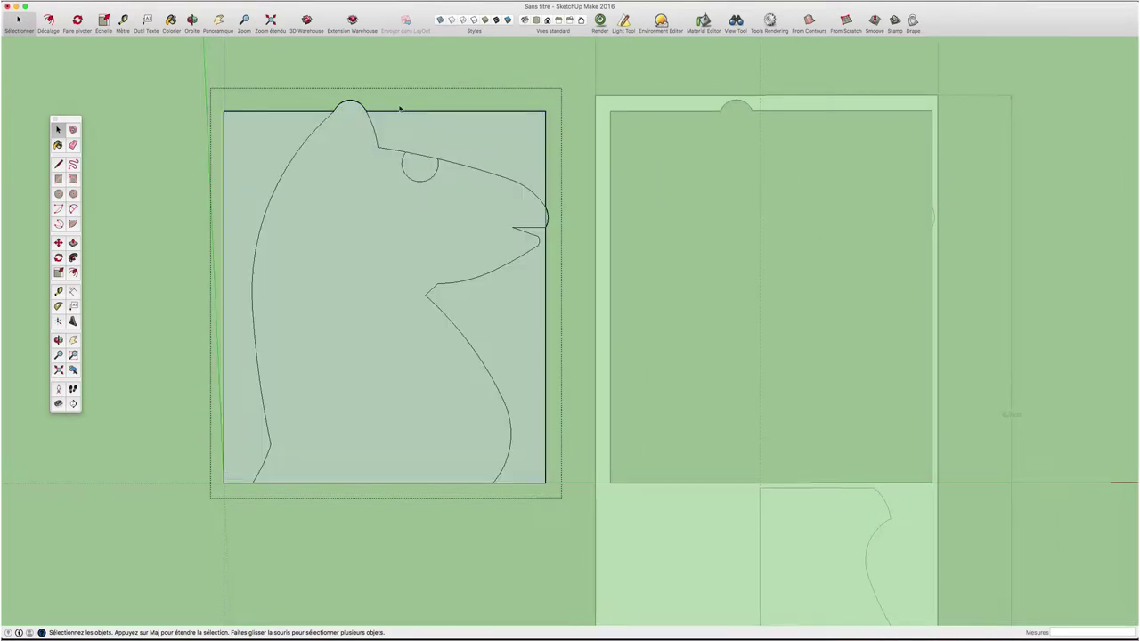
key("e")
left_click(400, 111)
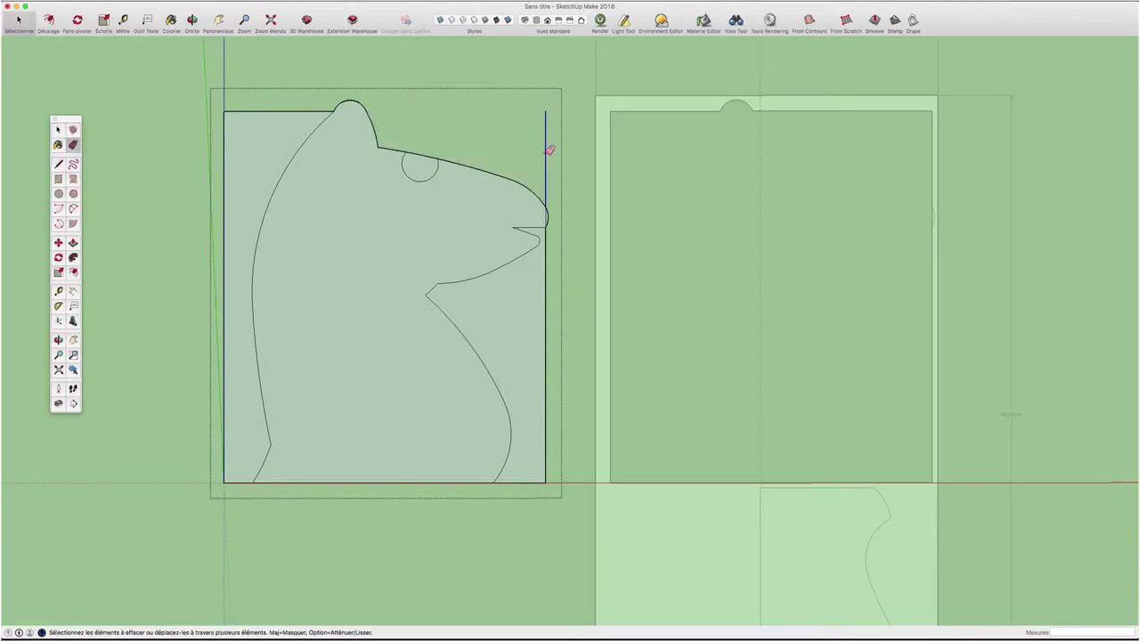
left_click_drag(549, 150, 551, 280)
scroll(547, 214, "up", 5)
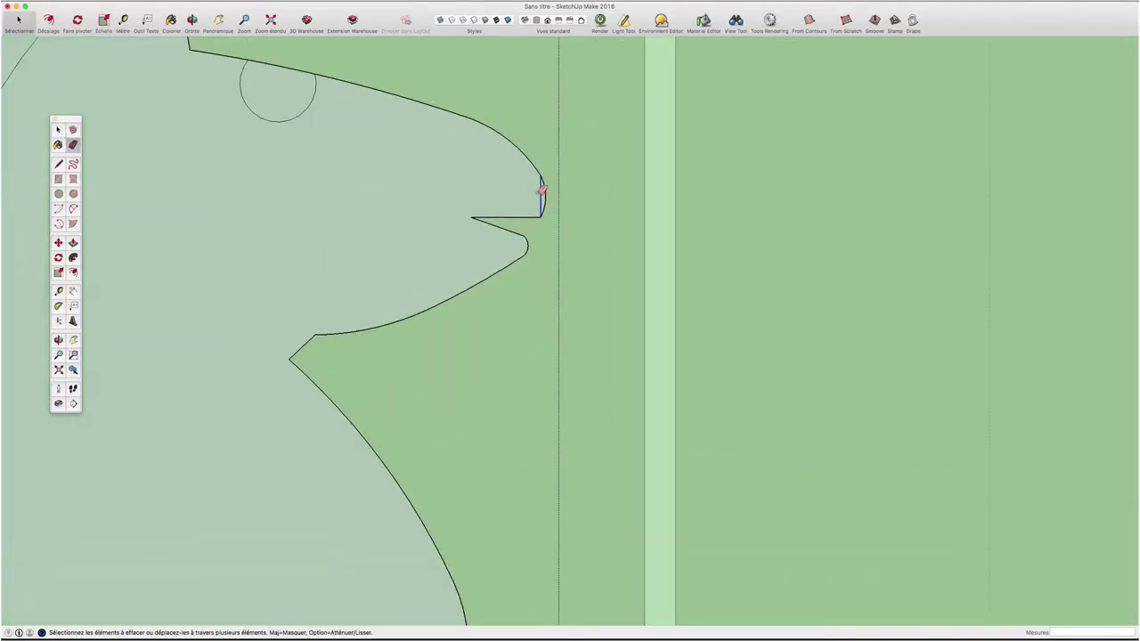
left_click(540, 190)
scroll(541, 191, "down", 5)
scroll(532, 196, "down", 3)
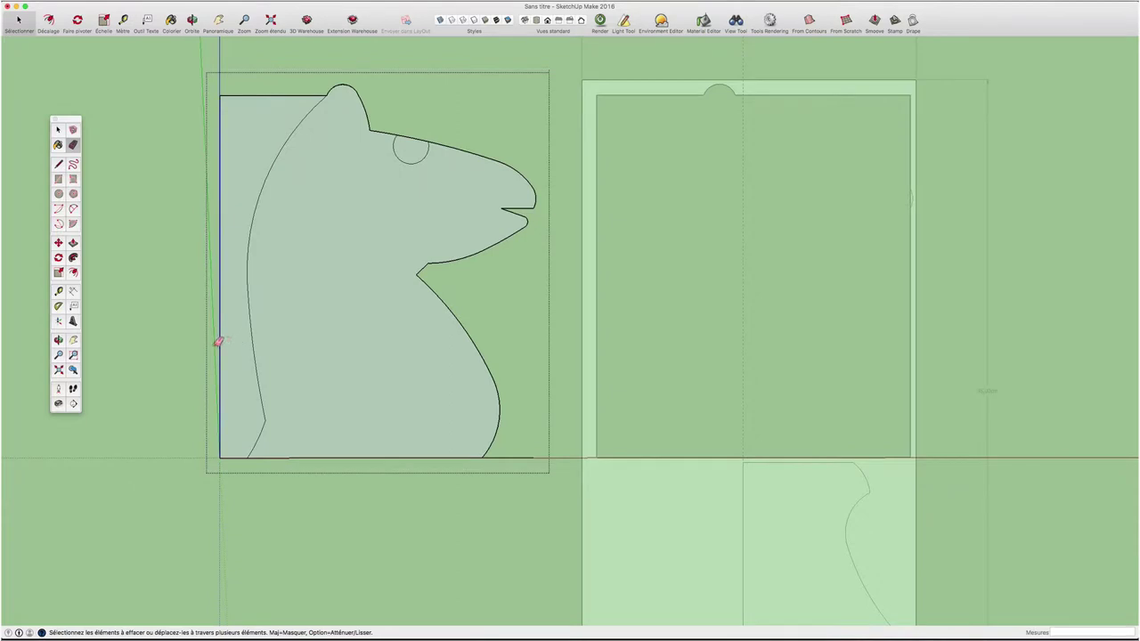
left_click_drag(218, 342, 248, 95)
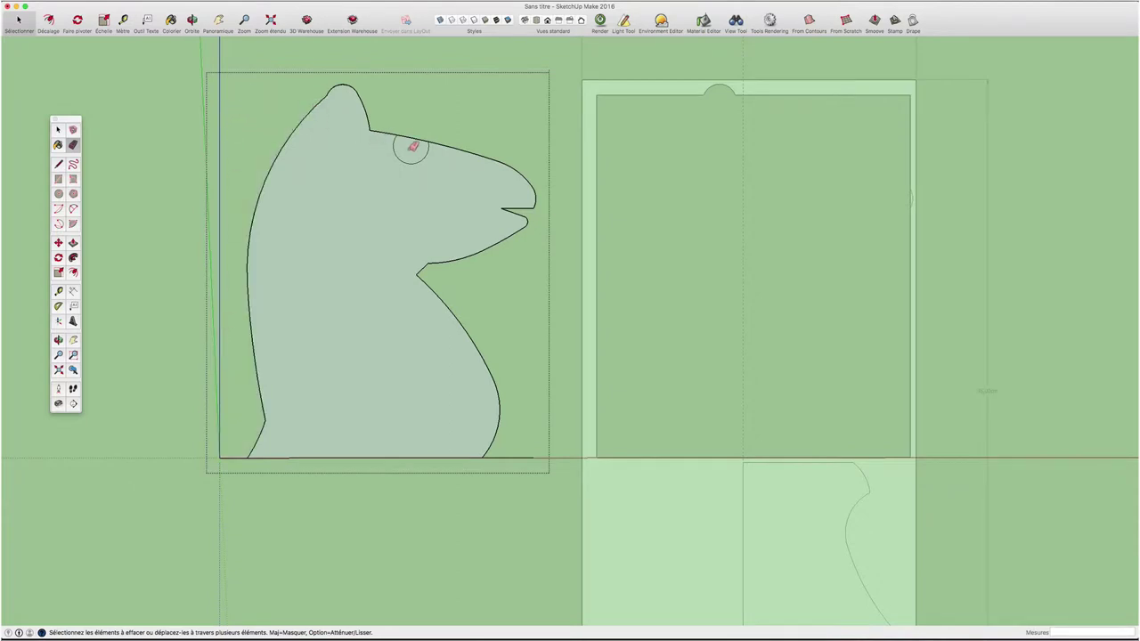
scroll(412, 147, "up", 3)
scroll(413, 147, "down", 3)
key("space")
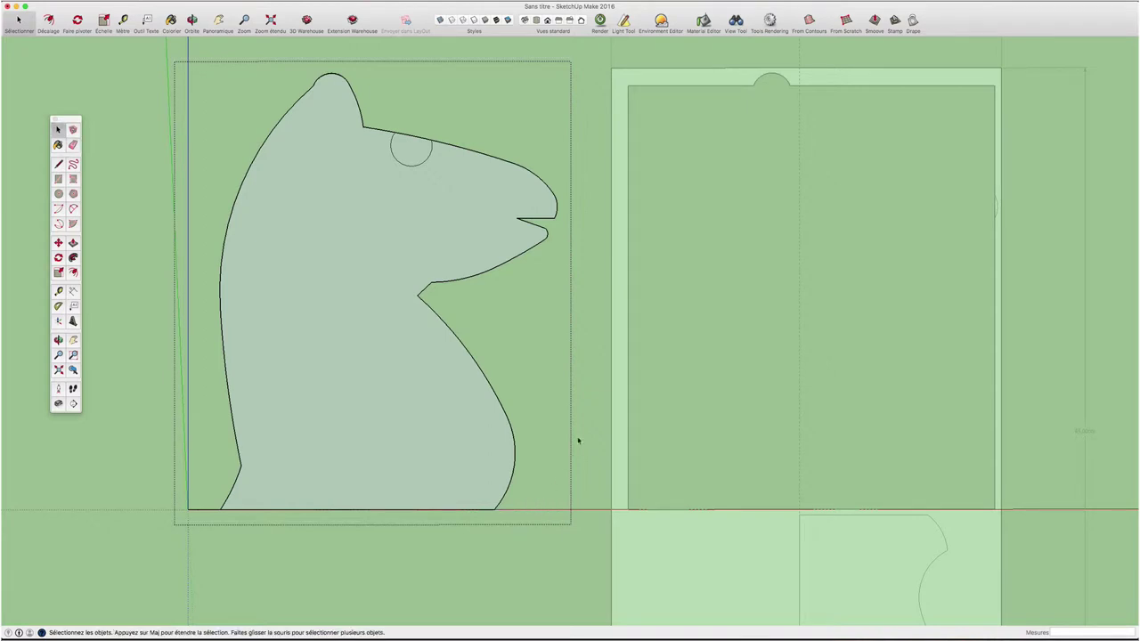
left_click(540, 442)
- Erase the right, top, left and centre border edges of the base panel rectangle
scroll(540, 442, "down", 3)
scroll(540, 442, "down", 1)
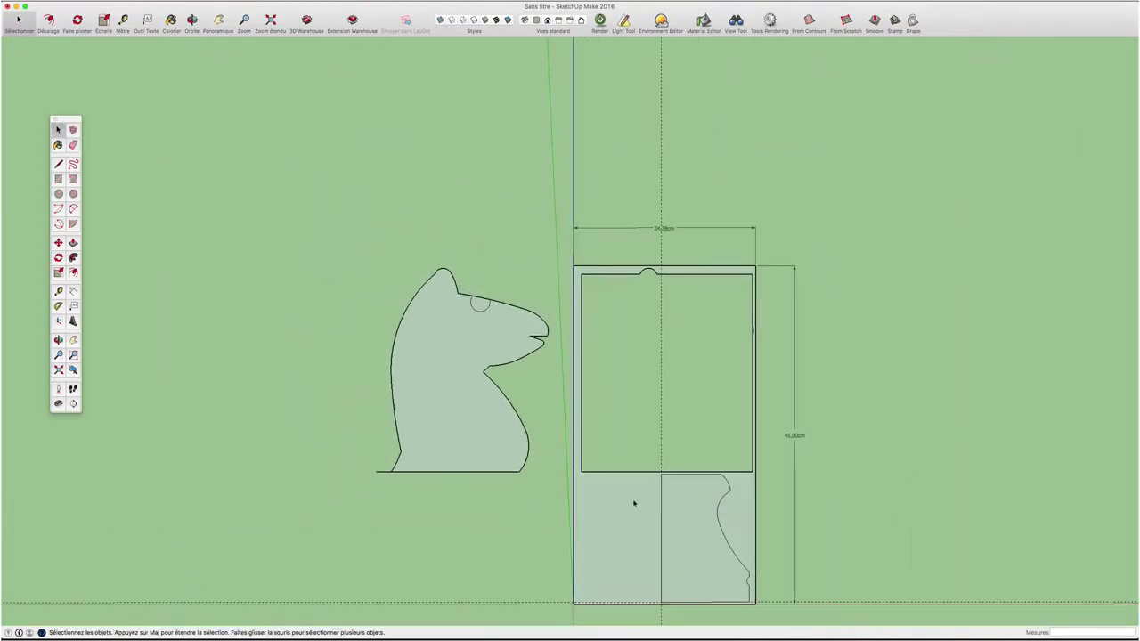
middle_click_drag(634, 503, 471, 241, "shift")
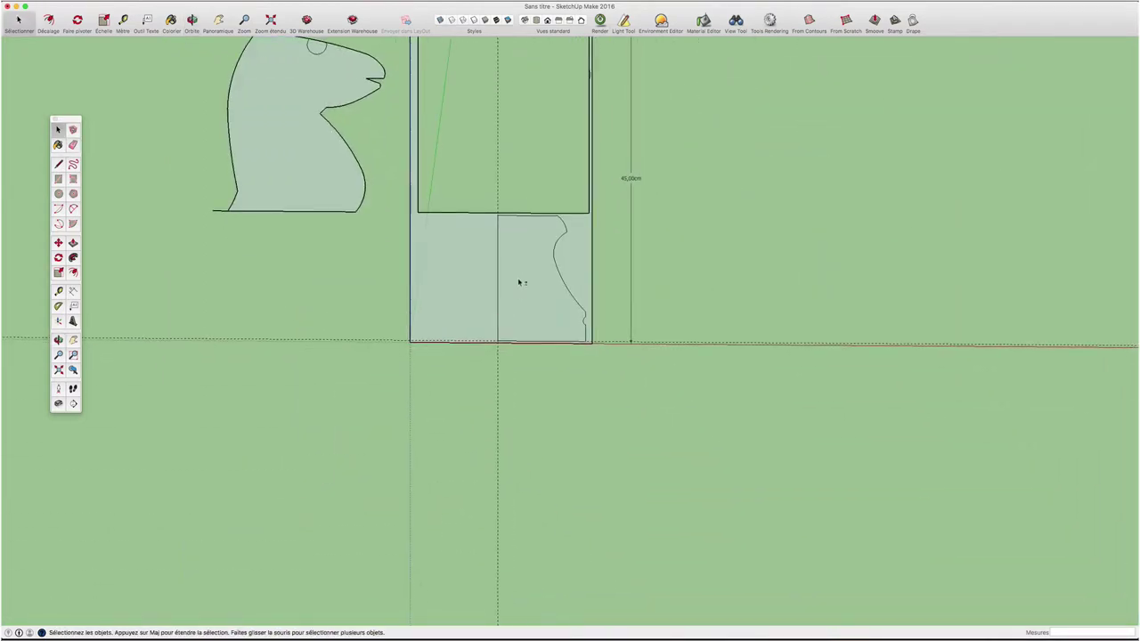
middle_click_drag(521, 283, 531, 361, "shift")
scroll(602, 429, "up", 3)
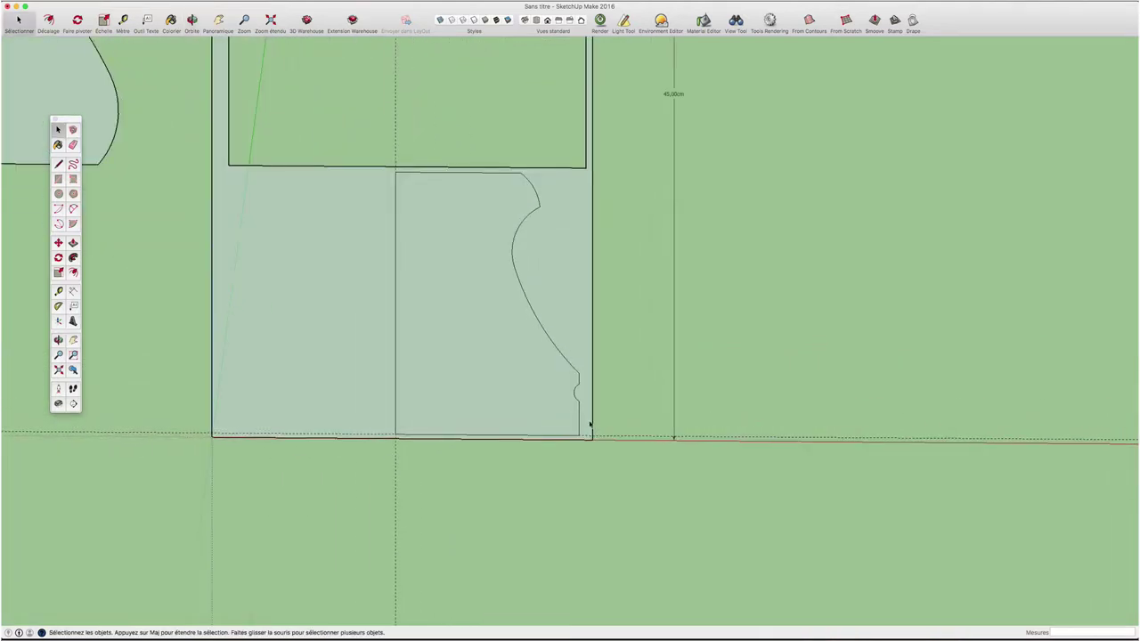
key("e")
middle_click_drag(591, 426, 663, 478, "shift")
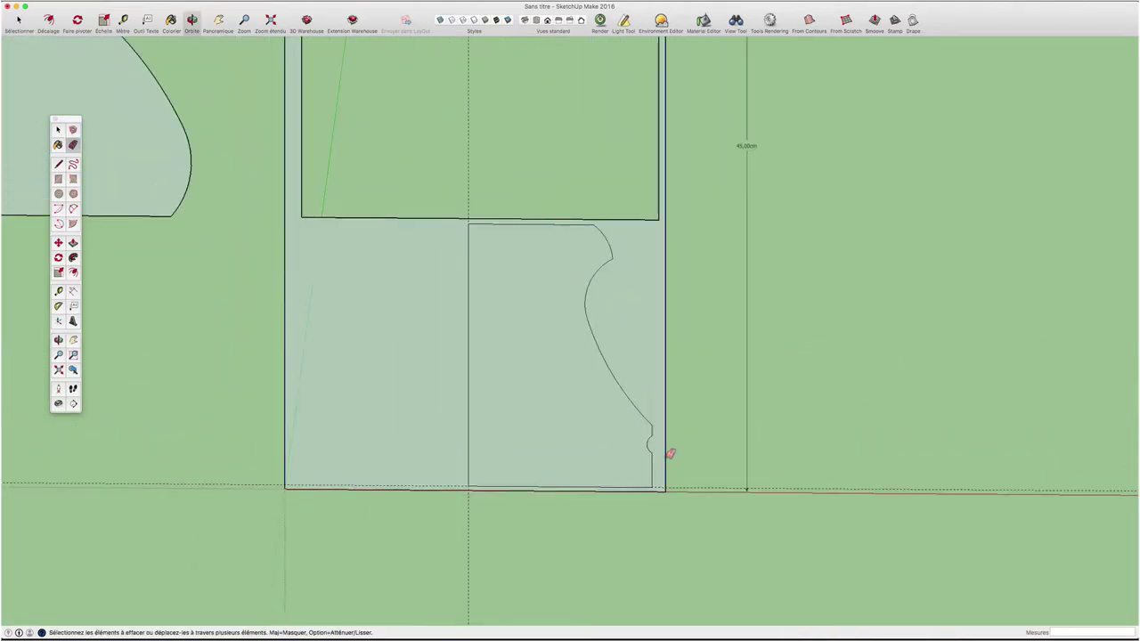
mouse_move(669, 454)
left_mouse_down()
mouse_move(641, 499)
mouse_move(741, 463)
mouse_move(749, 426)
left_mouse_up()
scroll(749, 426, "down", 3)
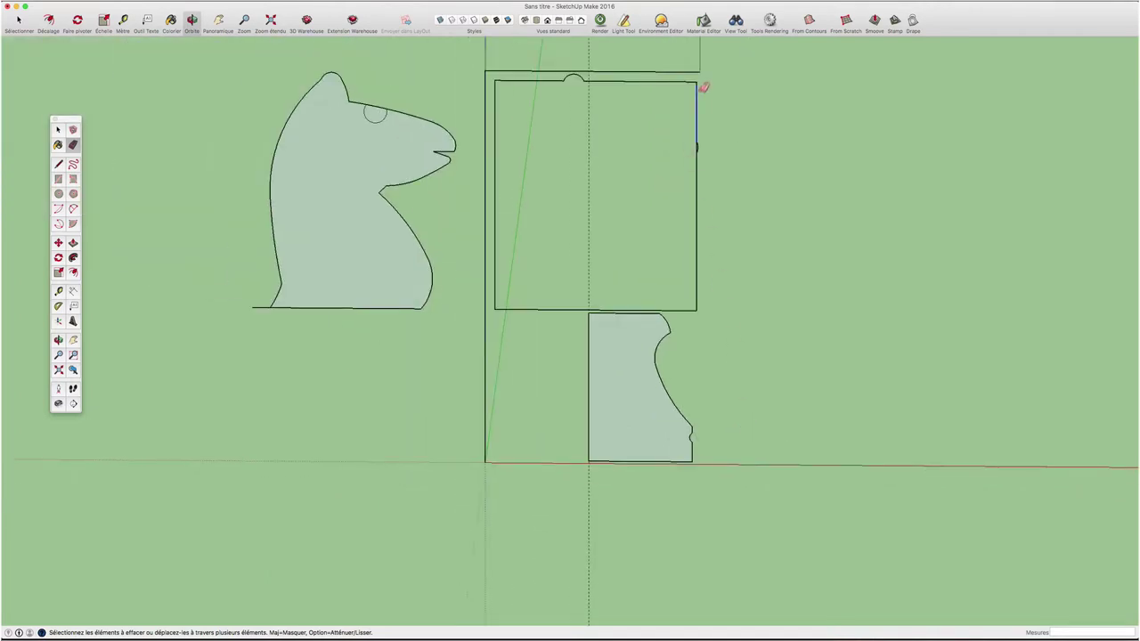
left_click_drag(703, 88, 697, 69)
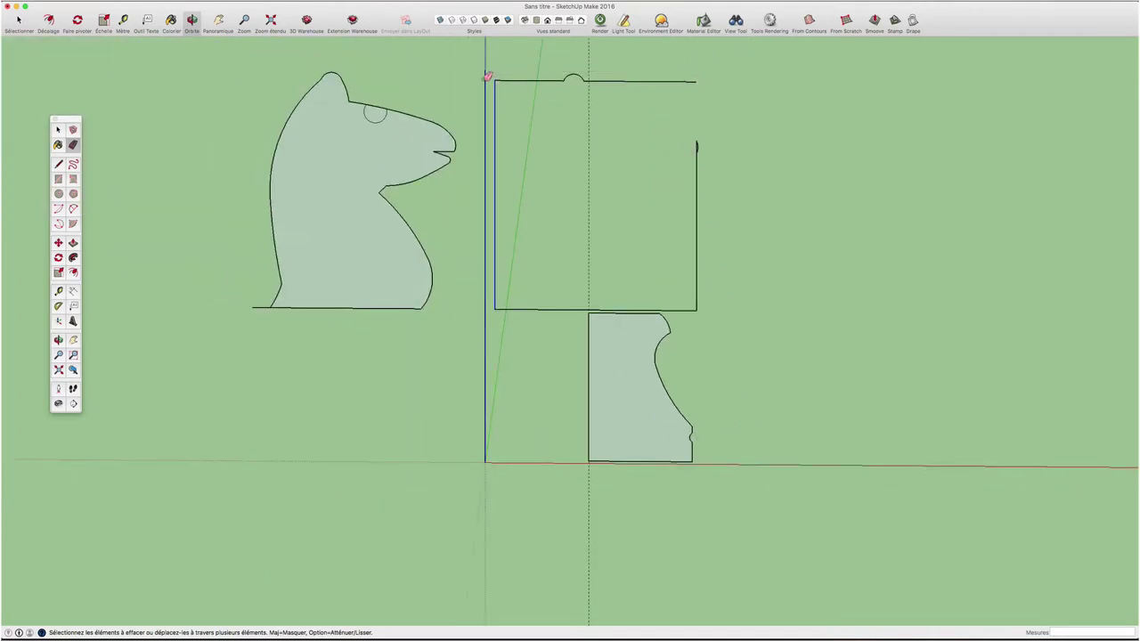
left_click_drag(628, 80, 715, 126)
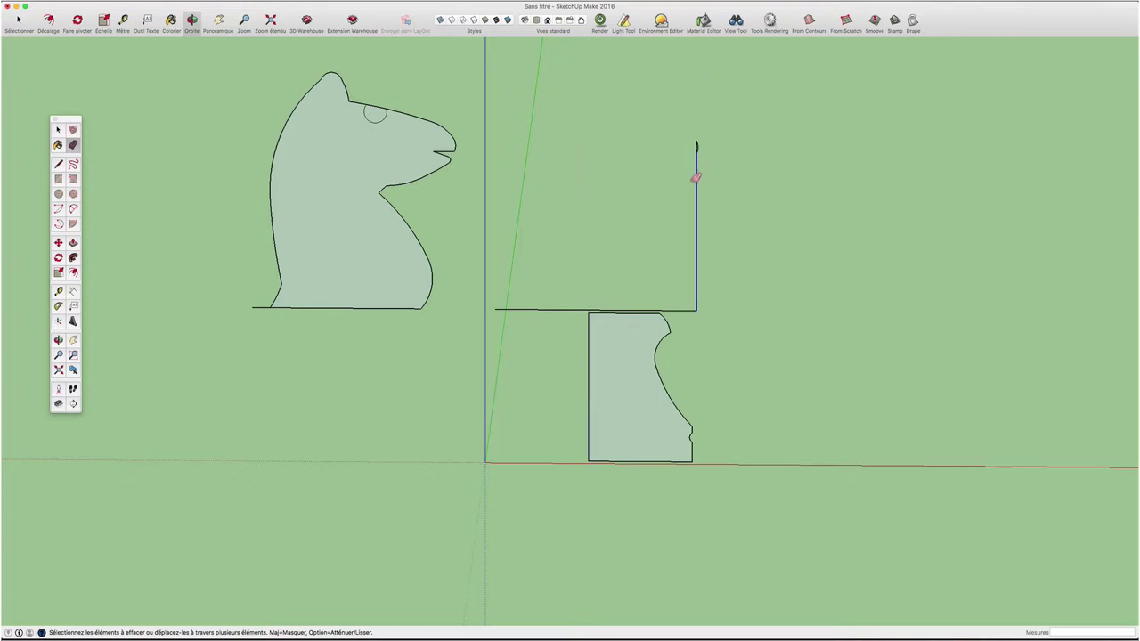
left_click_drag(696, 177, 707, 193)
- Erase the rectangle's bottom edge and the stray edge at the knight's base
left_click_drag(693, 313, 543, 288)
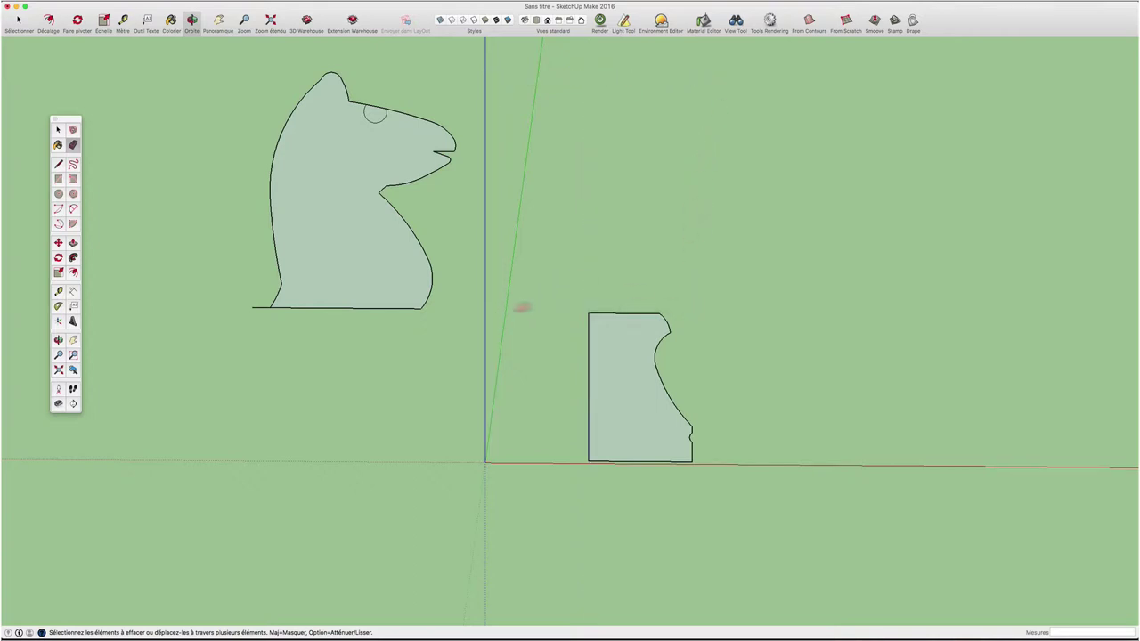
scroll(554, 385, "down", 2)
scroll(499, 331, "up", 3)
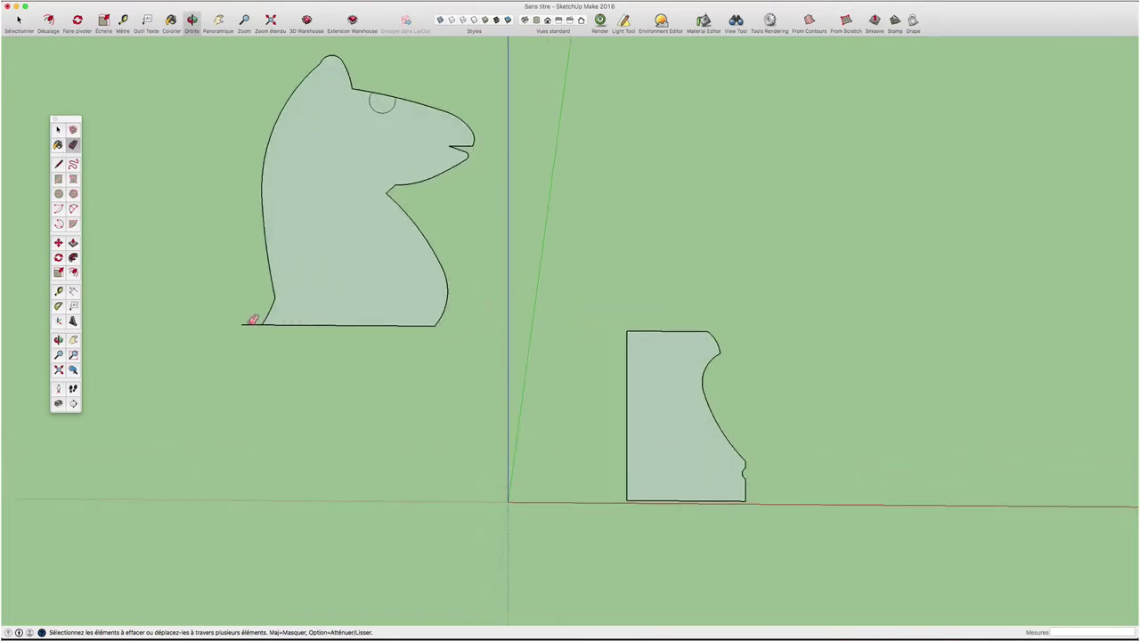
left_click_drag(253, 320, 289, 357)
- Undo the erase to bring back the knight head profile group
key("ctrl+z")
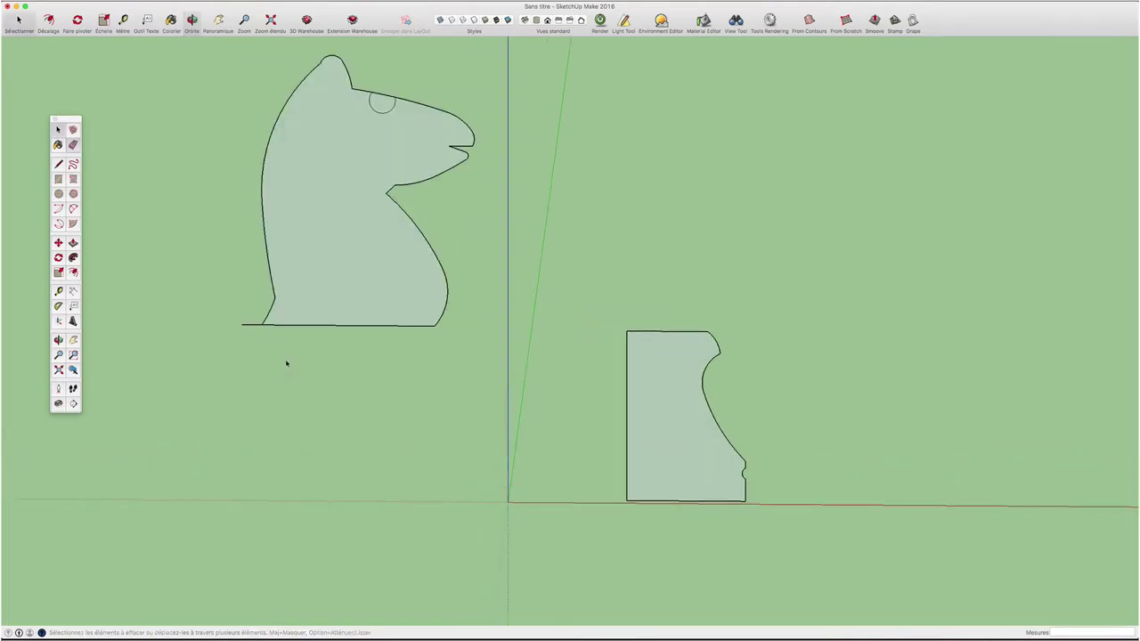
key("space")
left_click(295, 308)
double_click(263, 325)
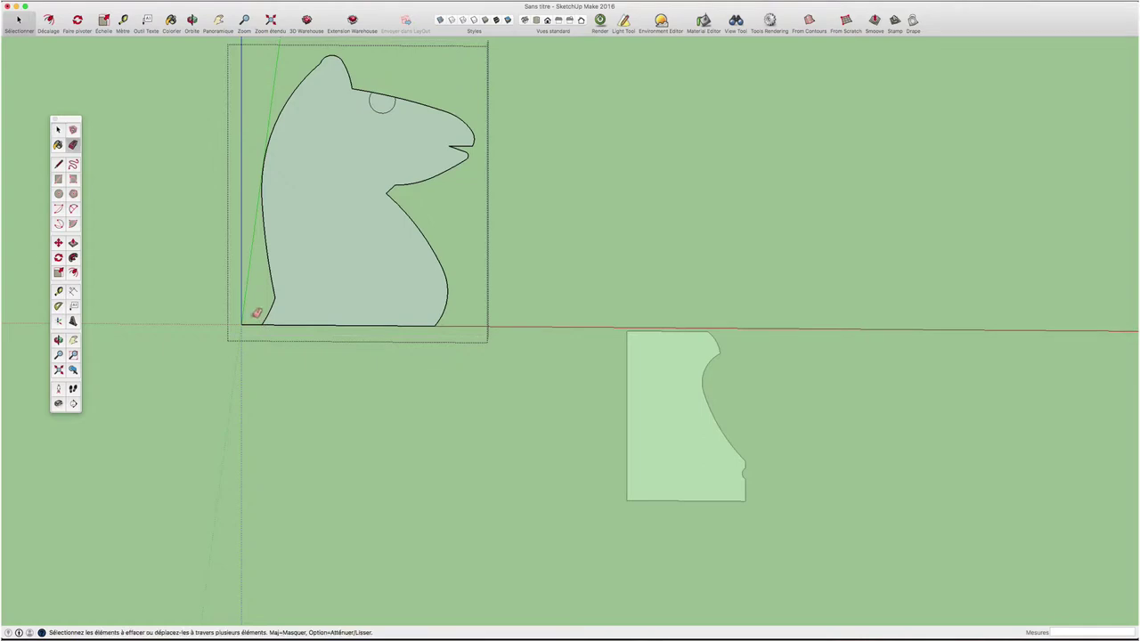
left_click(315, 369)
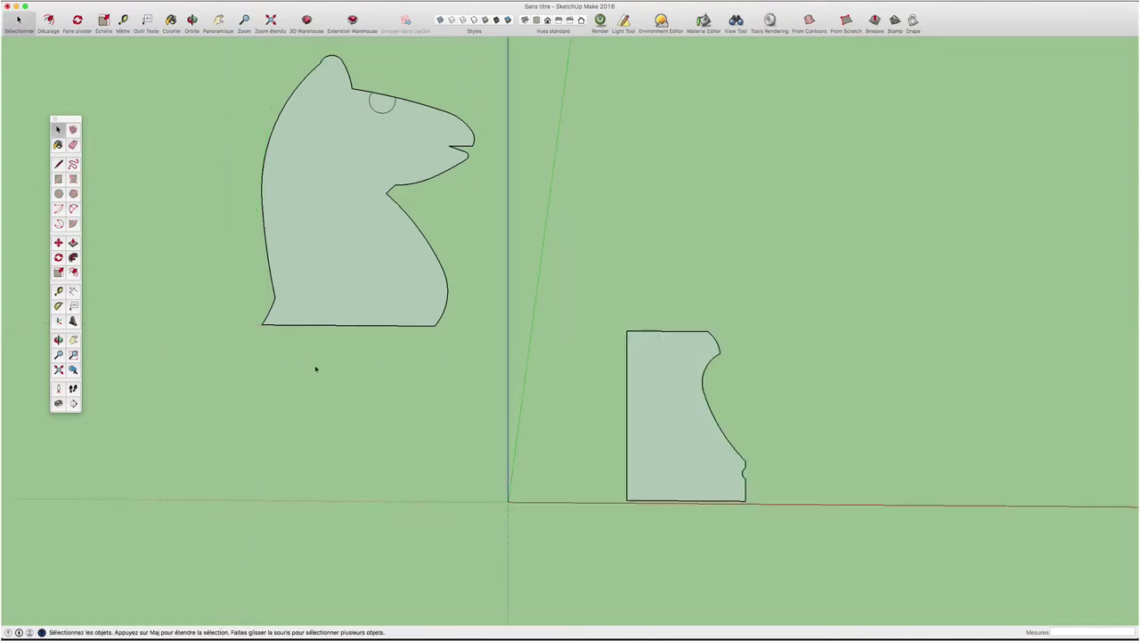
- Move the knight head group to stand just left of the base profile
left_click(383, 323)
key("m")
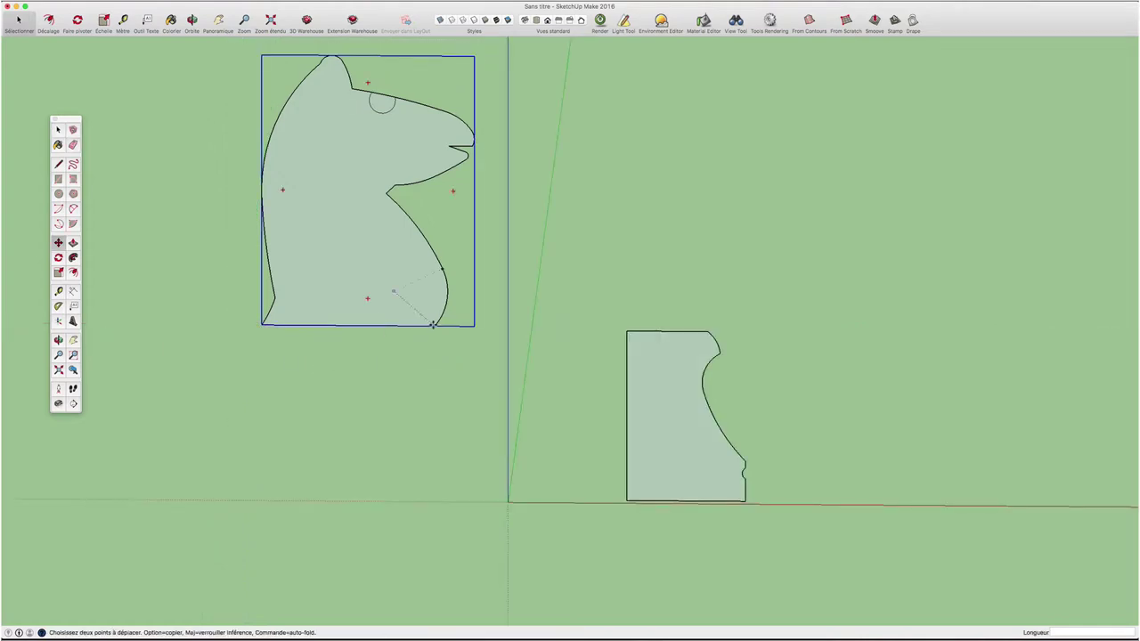
left_click(432, 326)
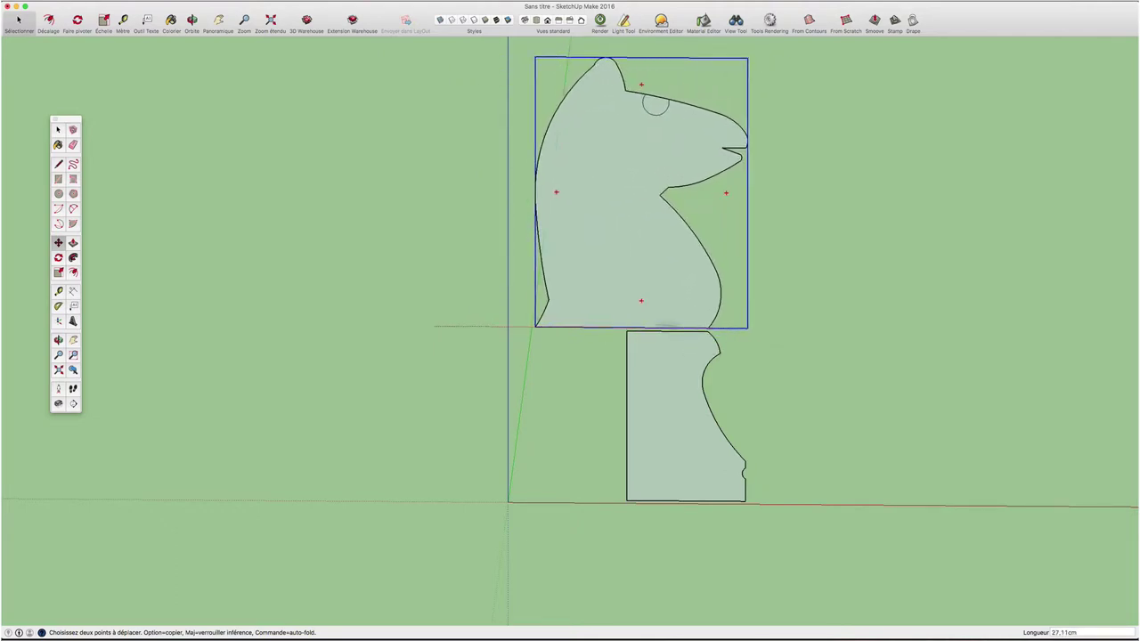
left_click(305, 325)
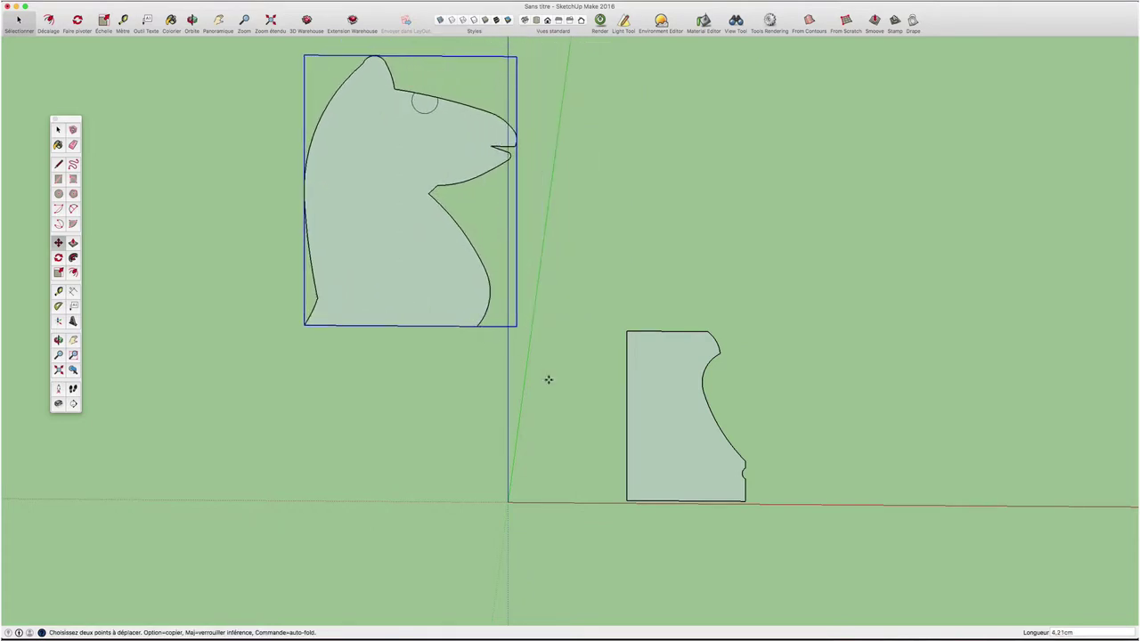
scroll(548, 380, "down", 2)
key("space")
scroll(649, 458, "up", 4)
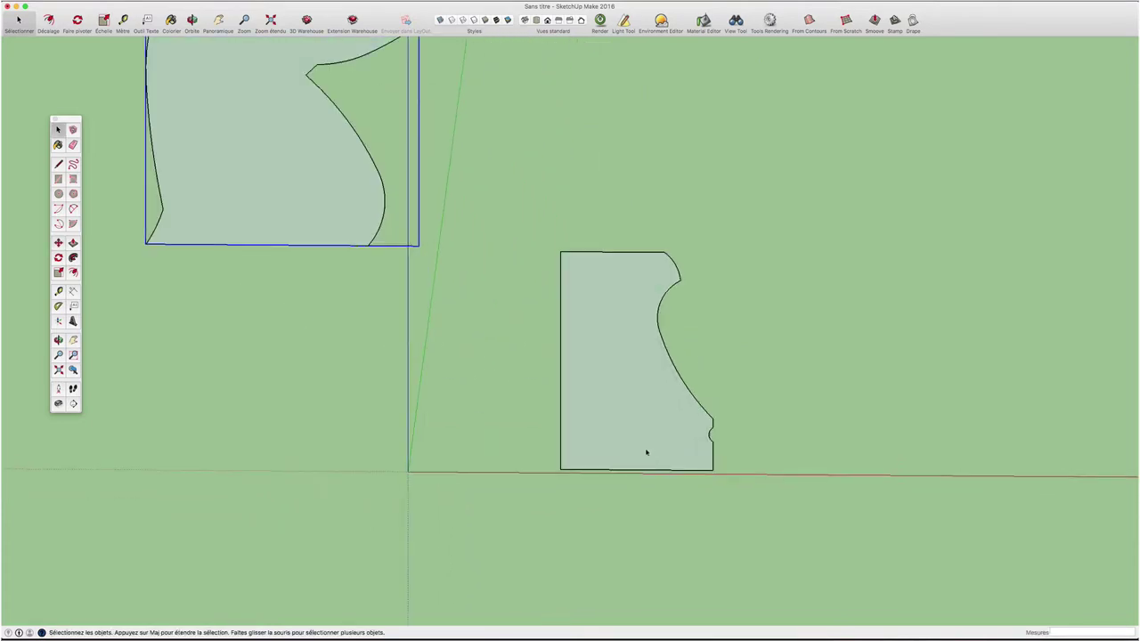
- Draw a flat horizontal circle centred on the base profile's corner
key("c")
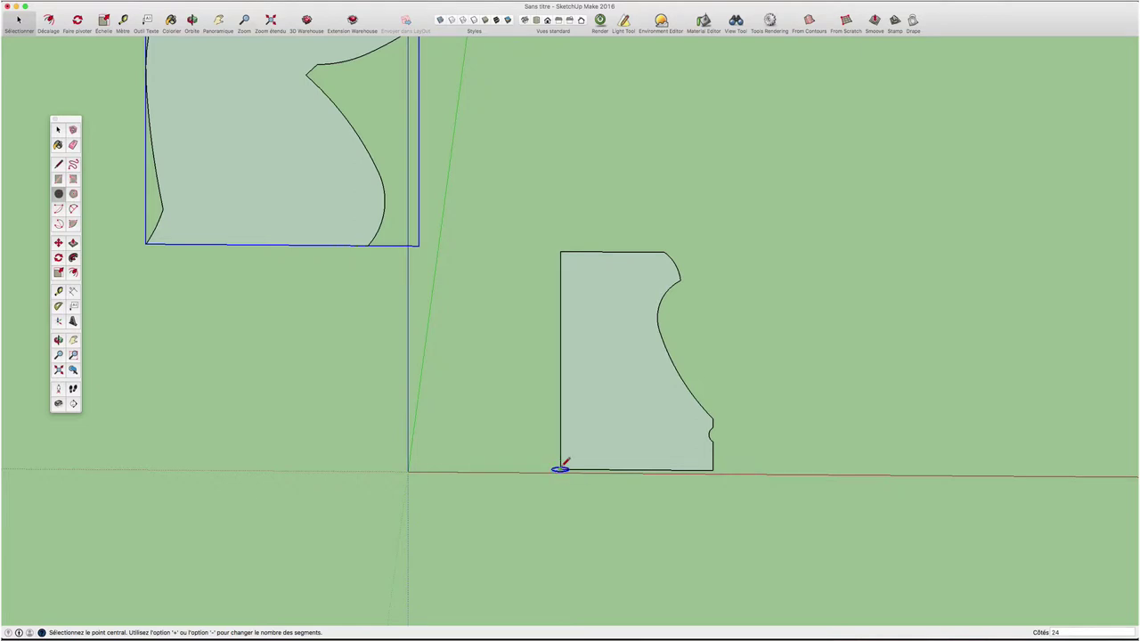
left_click(560, 470)
key("Up")
left_click(807, 457)
mouse_move(763, 387)
middle_mouse_down()
mouse_move(745, 494)
mouse_move(750, 476)
mouse_move(682, 504)
middle_mouse_up()
- Sweep the base profile around the circle with Follow Me into a solid turned base
key("space")
left_click(677, 504)
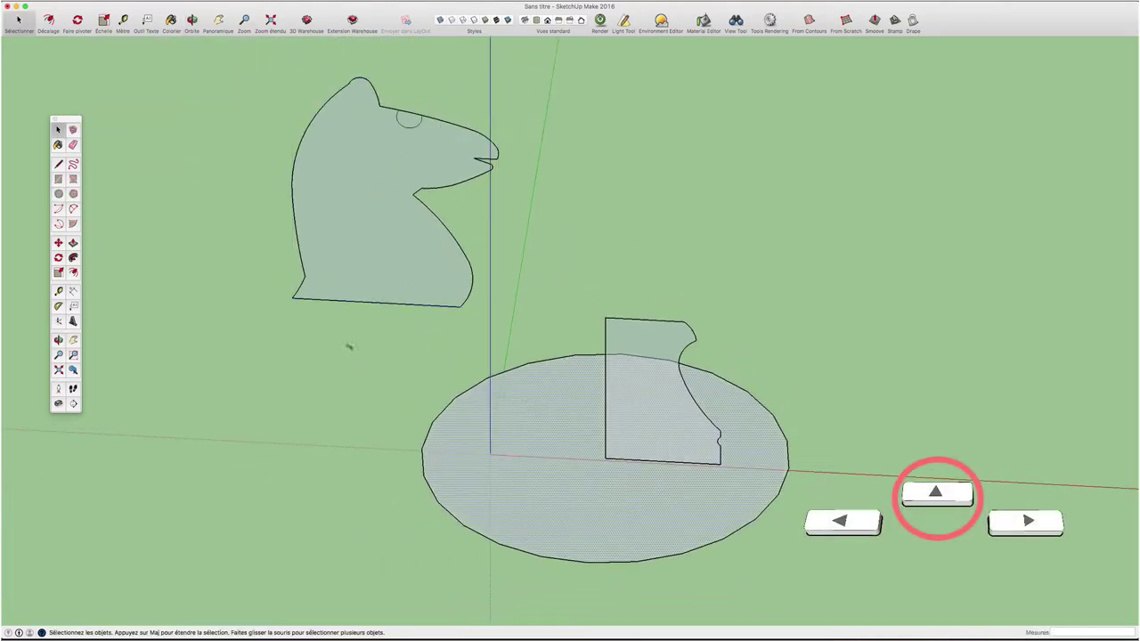
key("p")
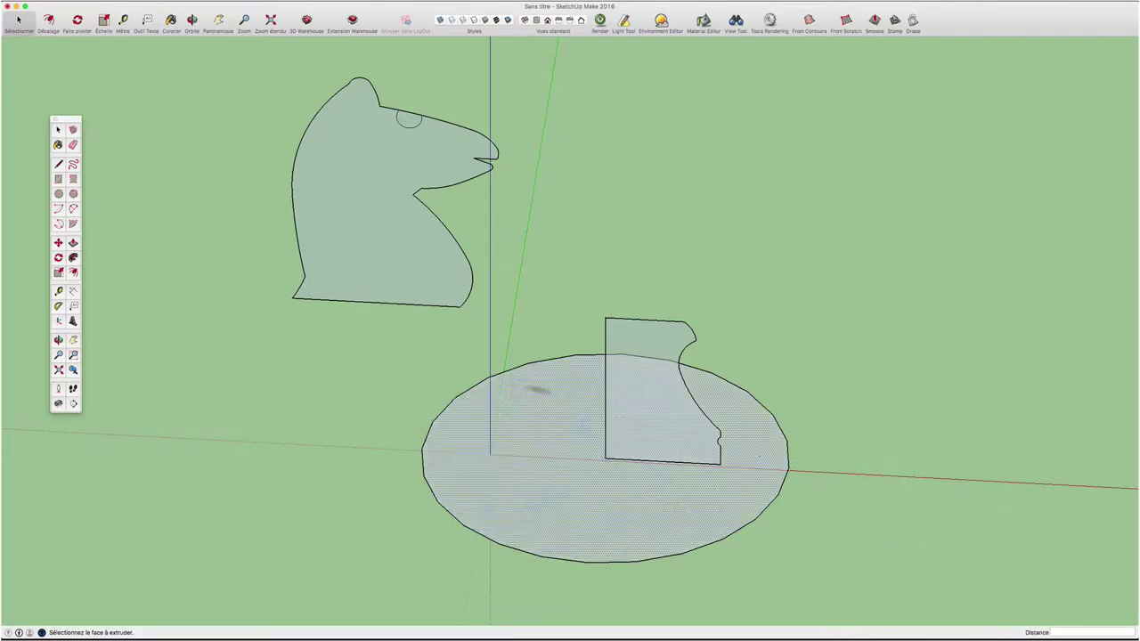
left_click(623, 420)
mouse_move(567, 330)
middle_mouse_down()
mouse_move(824, 235)
mouse_move(595, 308)
mouse_move(610, 210)
middle_mouse_up()
middle_click_drag(626, 315, 611, 262)
- Switch the camera to the Front standard view
key("space")
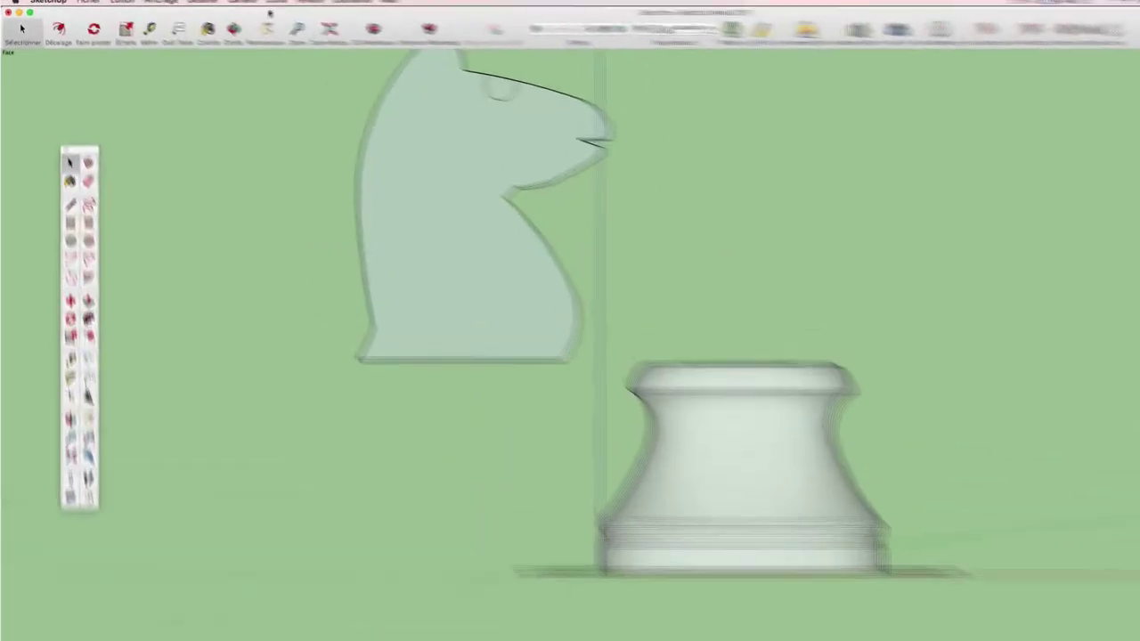
left_click(352, 9)
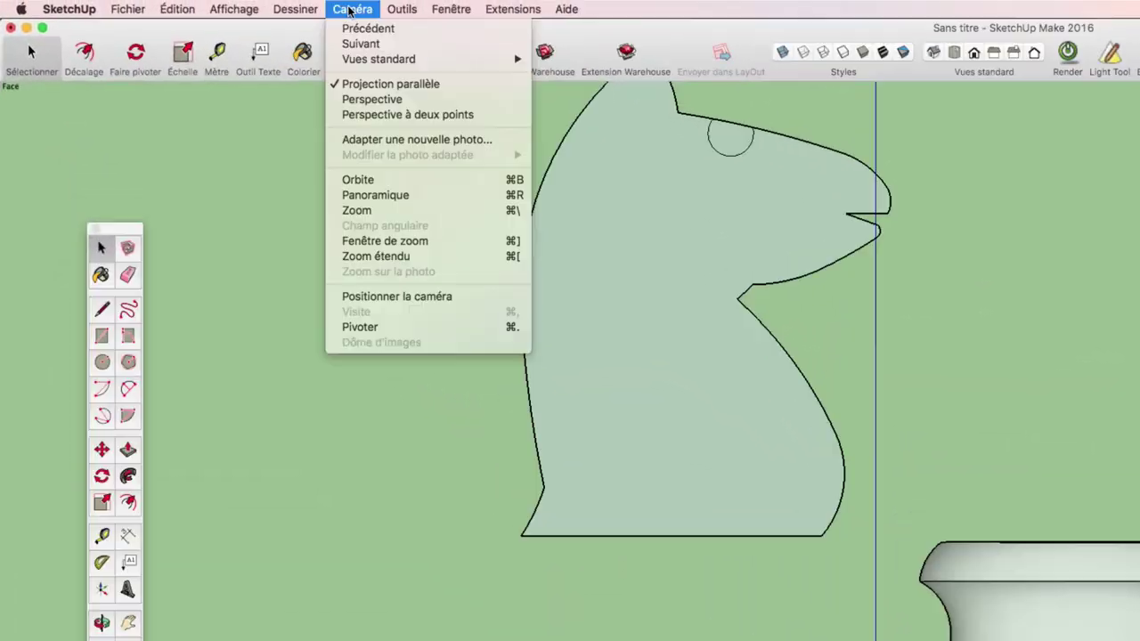
left_click(1077, 130)
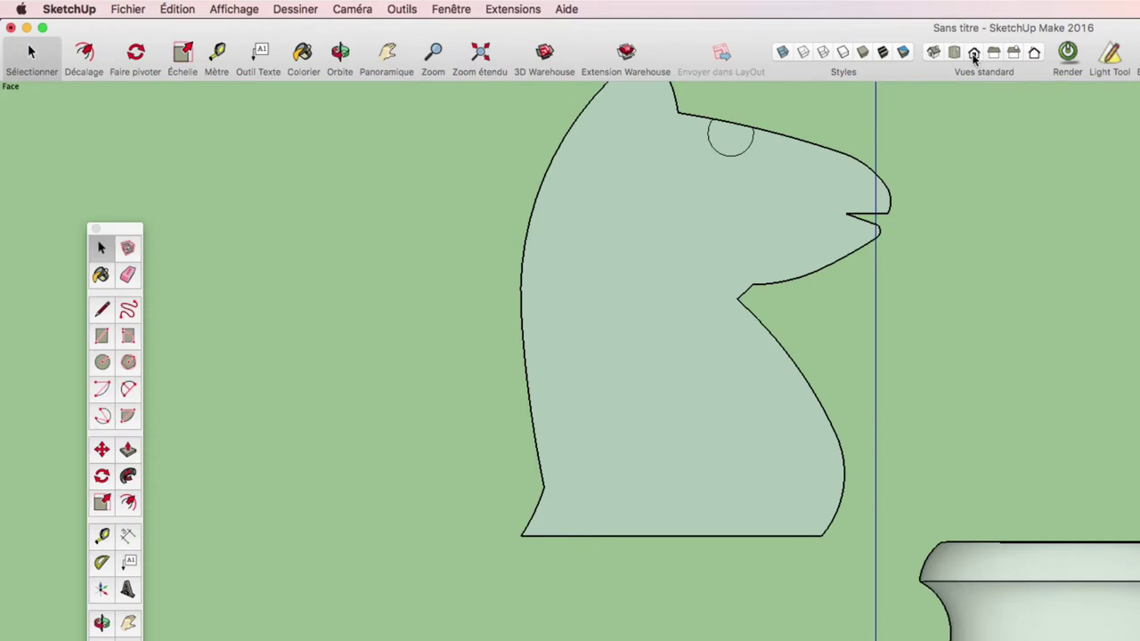
left_click(974, 53)
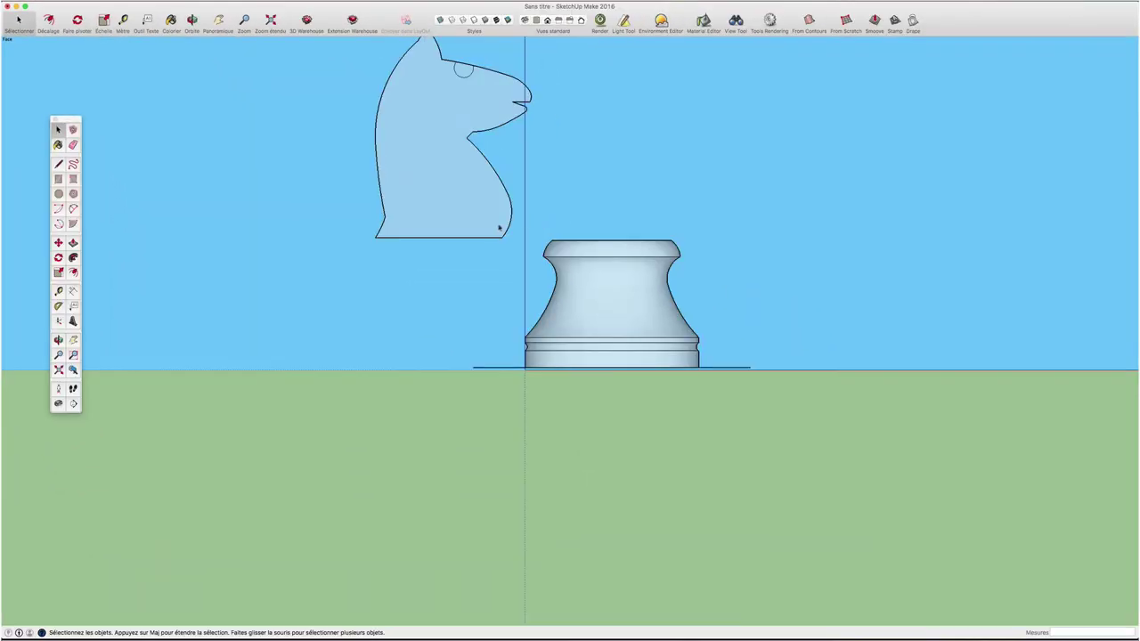
- Move the knight head profile from its bottom corner onto the top of the turned base
left_click(487, 229)
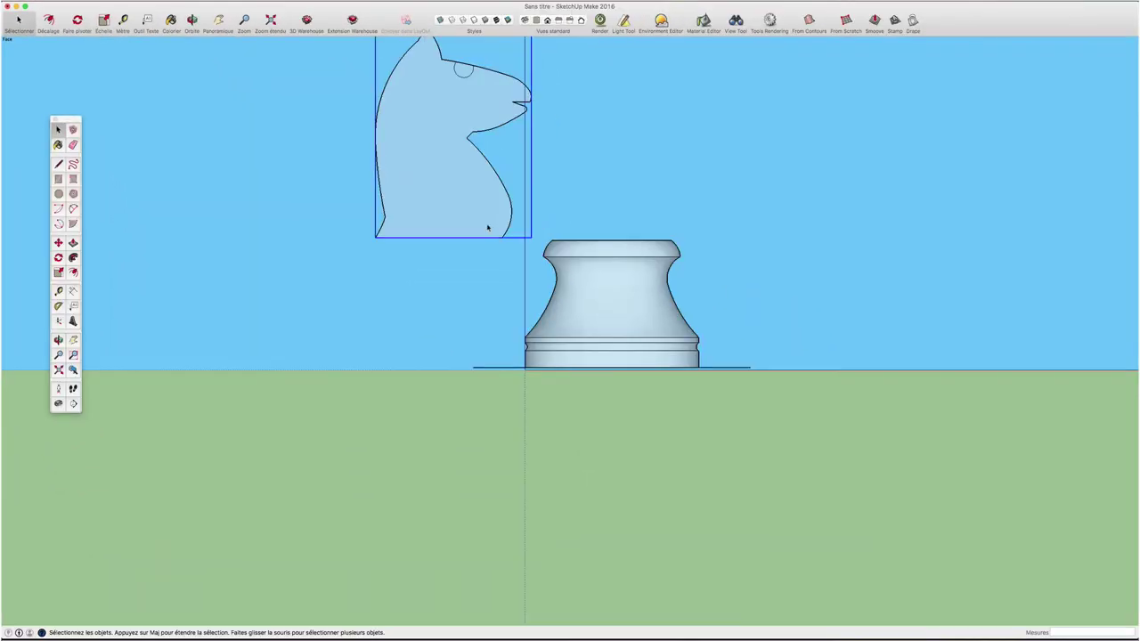
key("m")
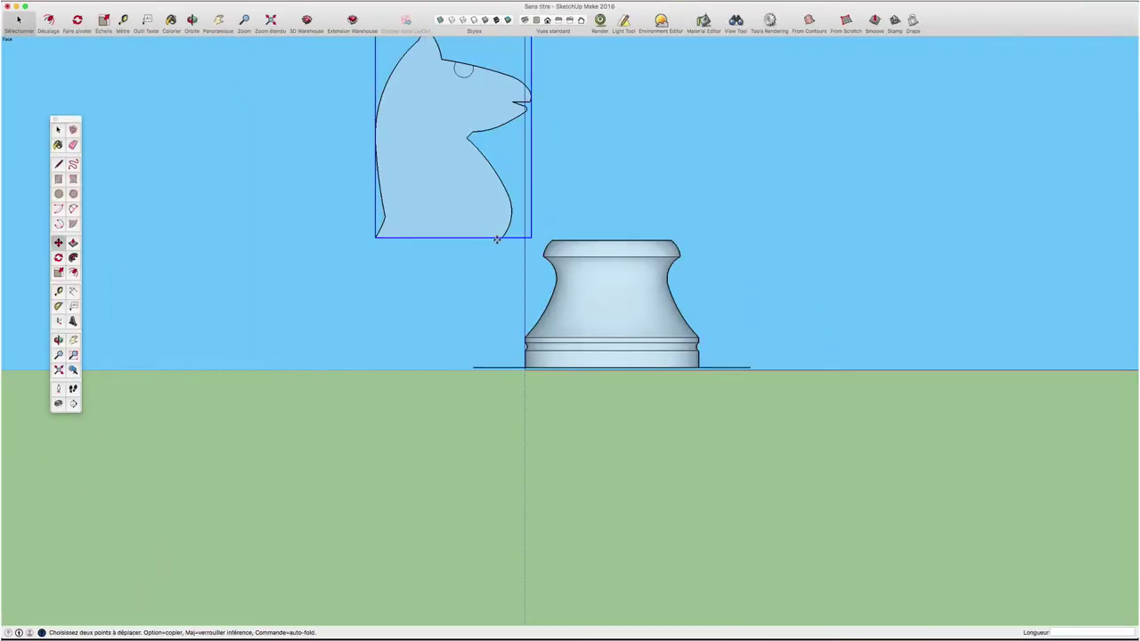
left_click(500, 238)
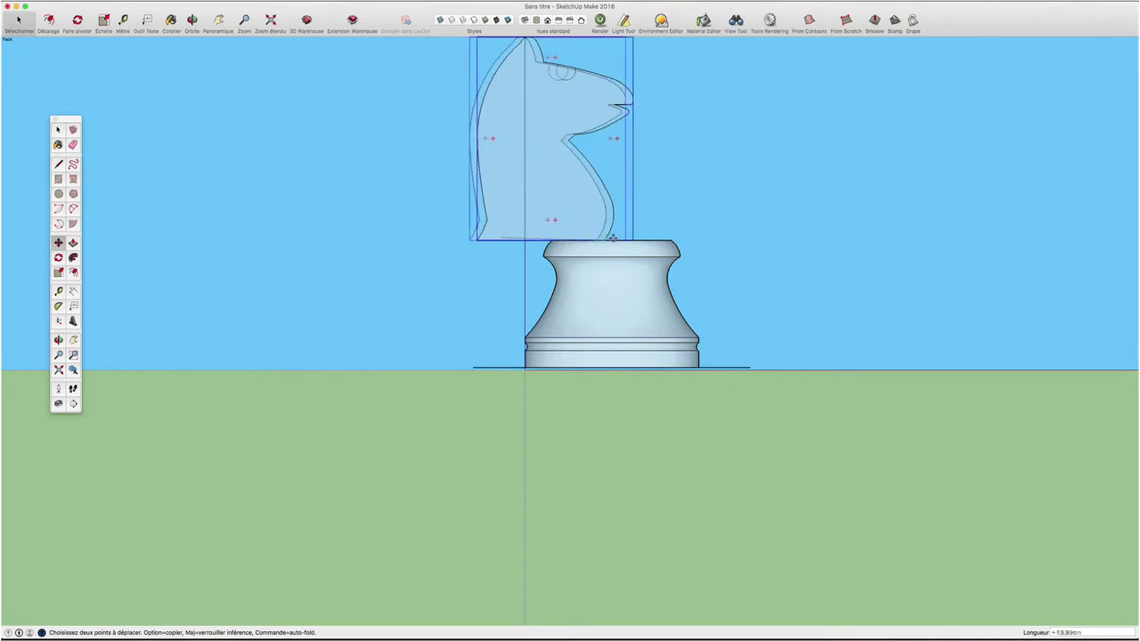
left_click(674, 239)
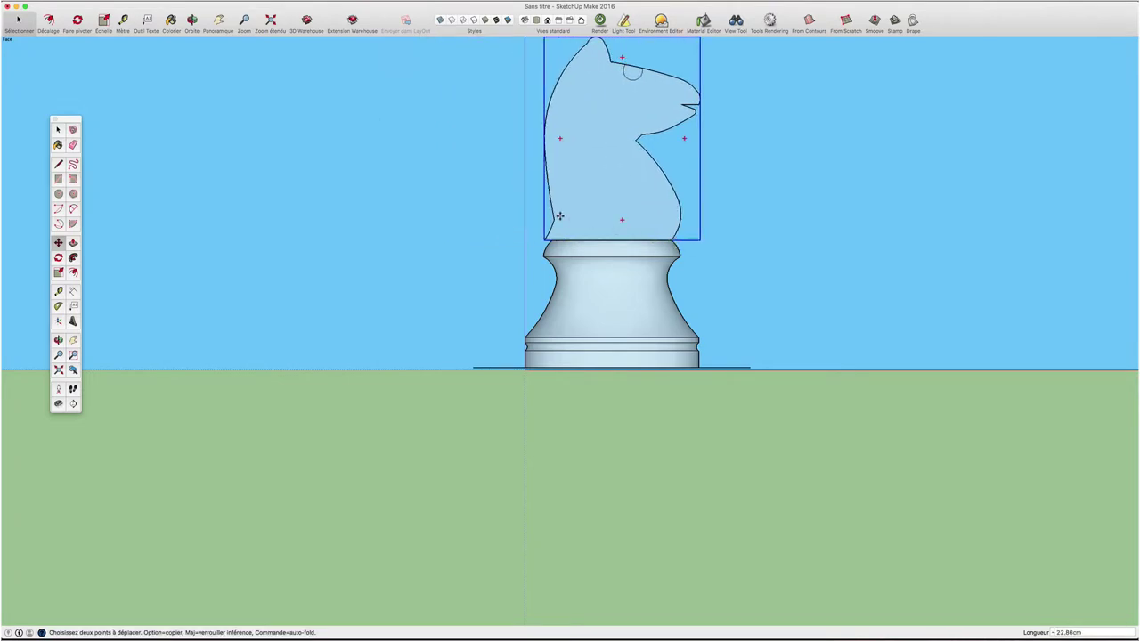
middle_click_drag(675, 239, 763, 323)
middle_click_drag(680, 295, 413, 219)
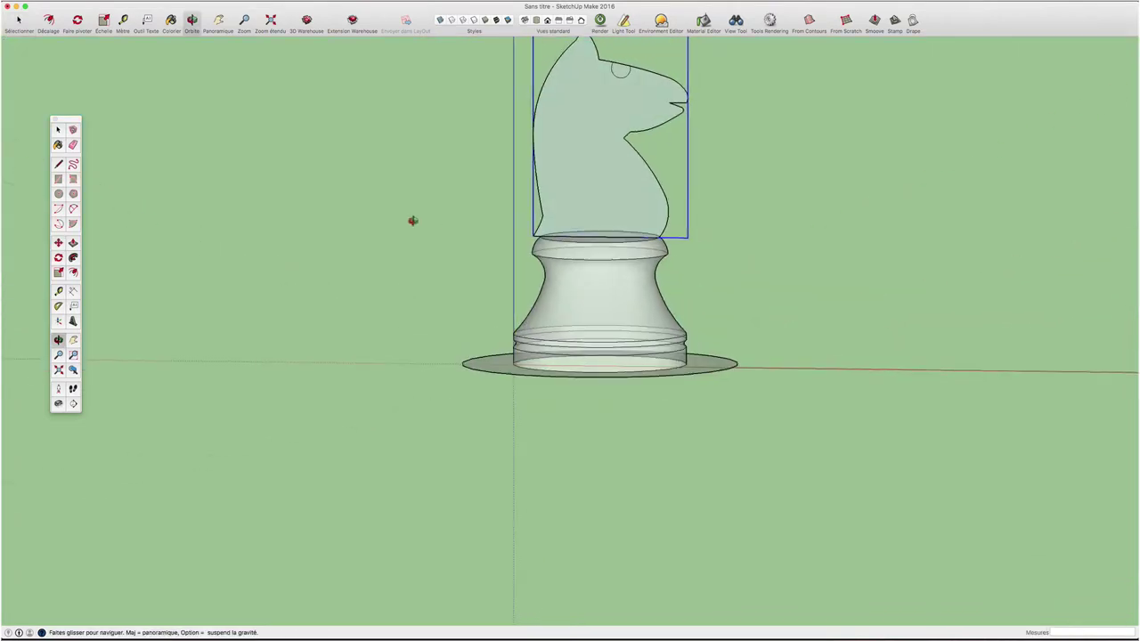
- Scale the knight profile slightly narrower to fit the base
key("m")
scroll(555, 226, "up", 2)
scroll(574, 216, "down", 2)
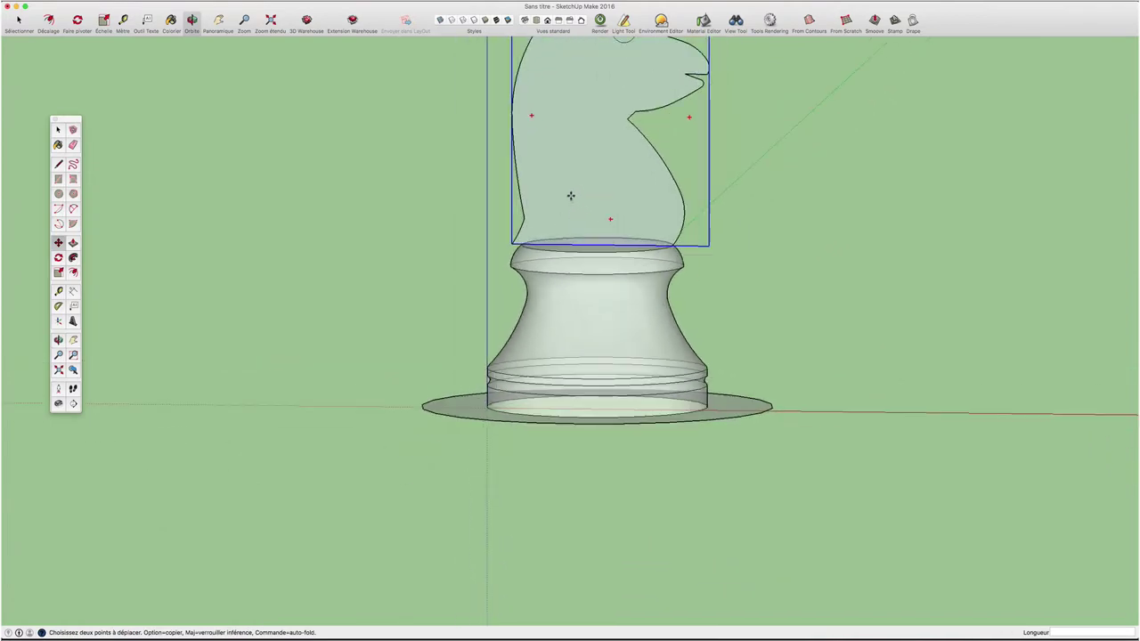
middle_click_drag(571, 196, 579, 225)
key("s")
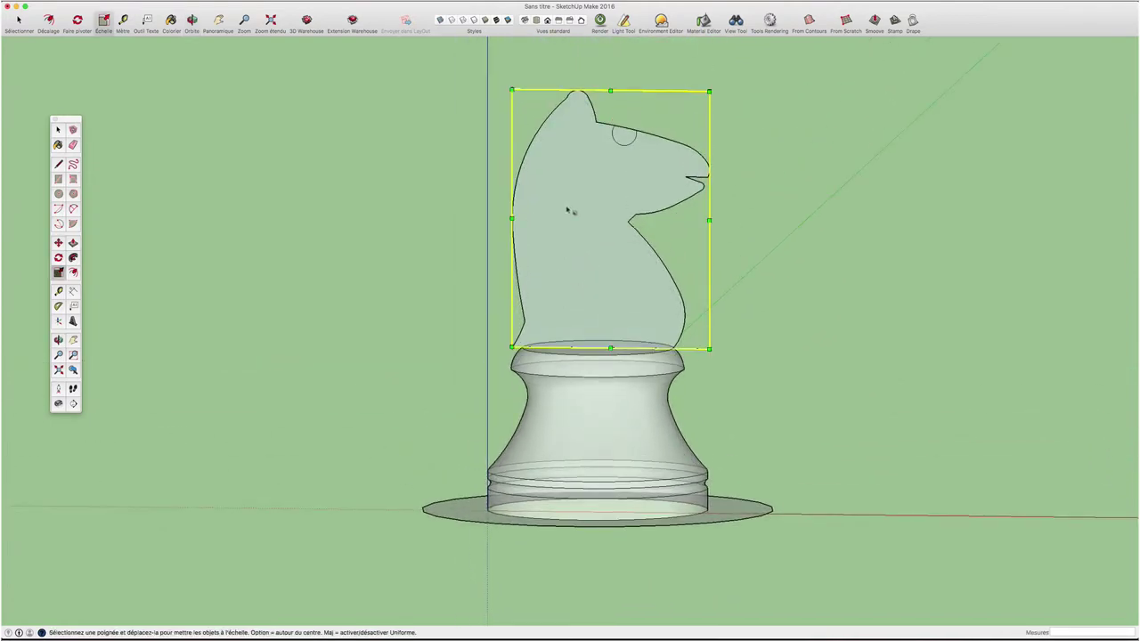
left_click_drag(511, 218, 522, 218)
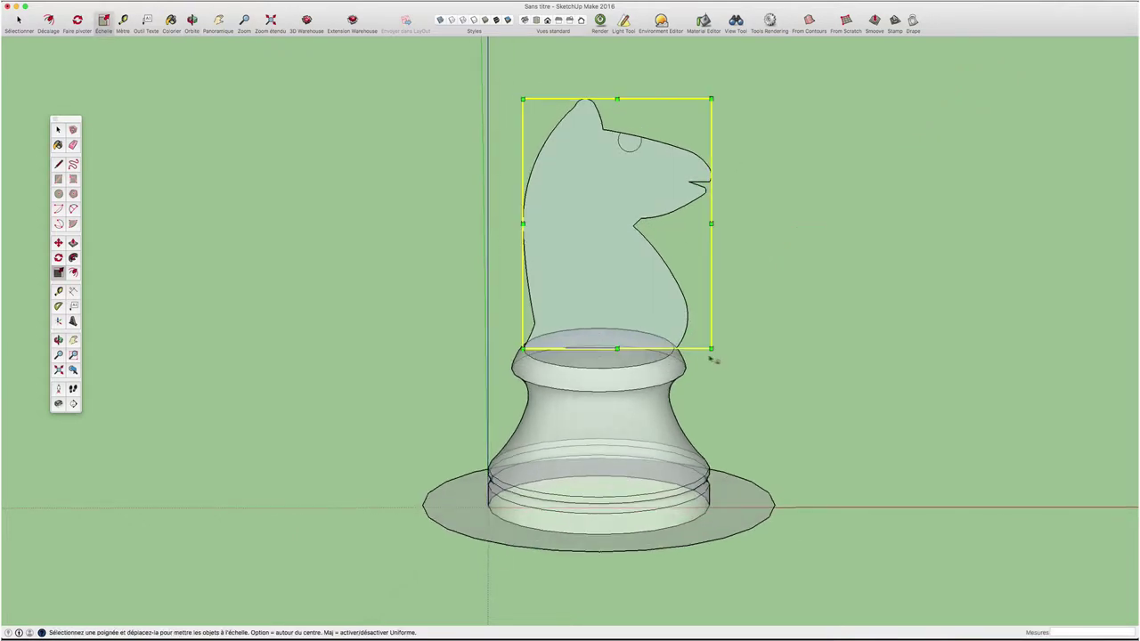
scroll(651, 345, "up", 3)
scroll(651, 346, "up", 3)
scroll(642, 320, "up", 1)
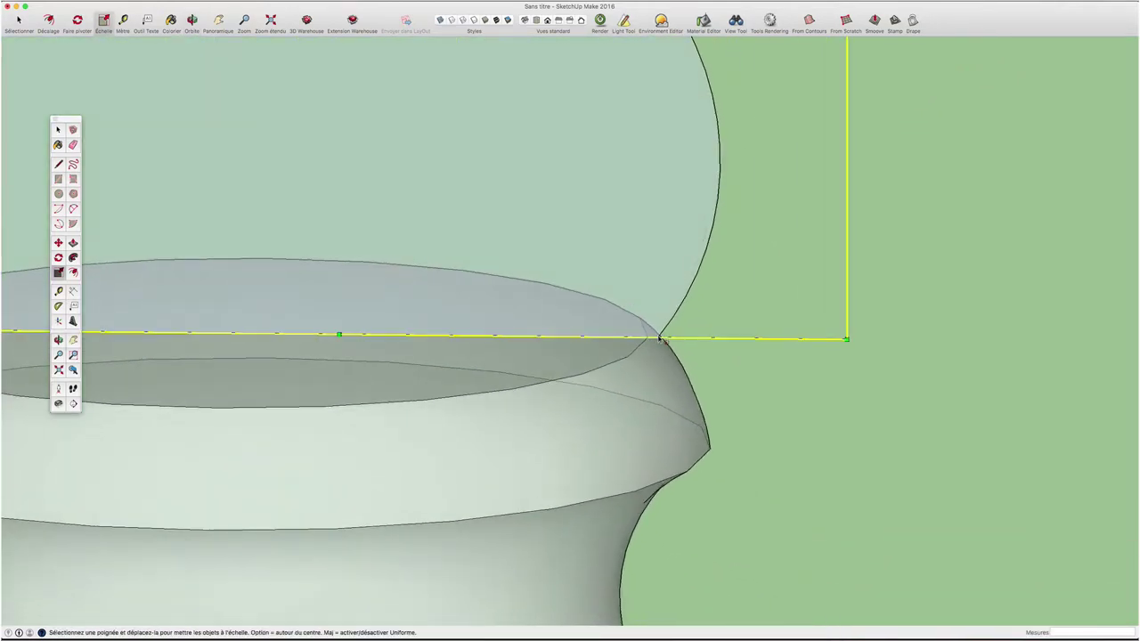
- Pick up the knight by its base corner and look down onto the base's top
key("m")
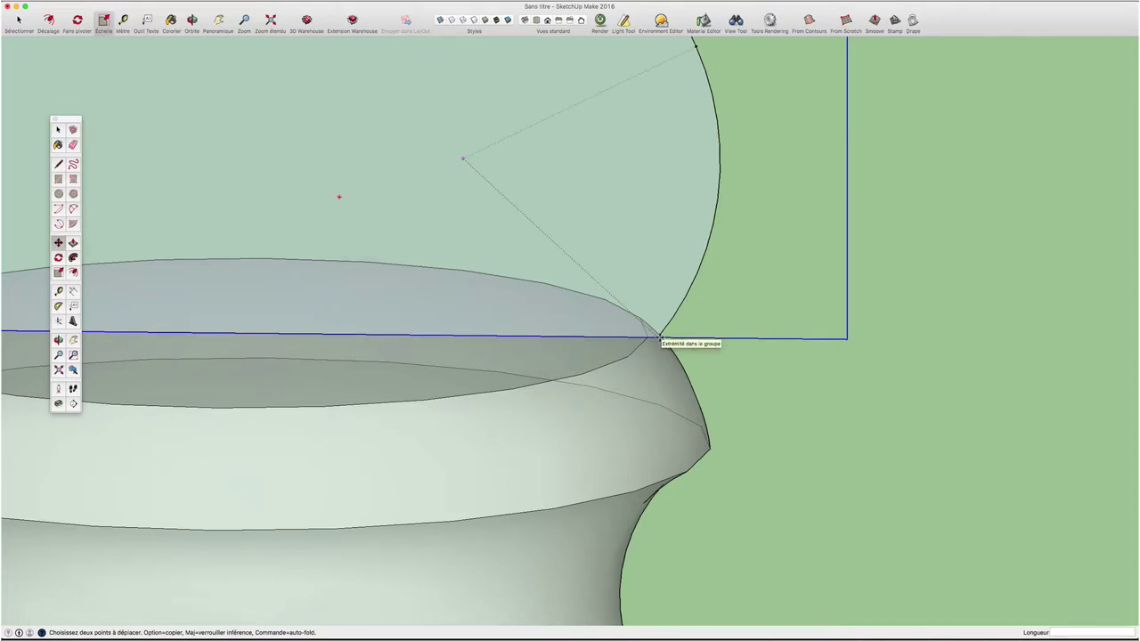
left_click(659, 337)
scroll(649, 337, "down", 3)
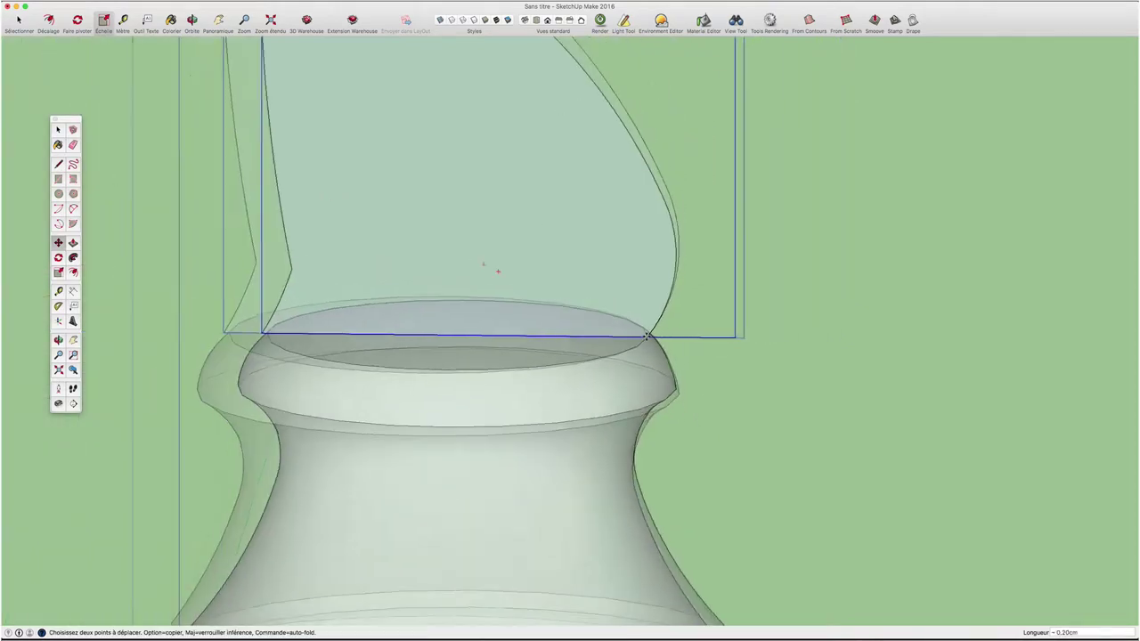
scroll(648, 337, "down", 1)
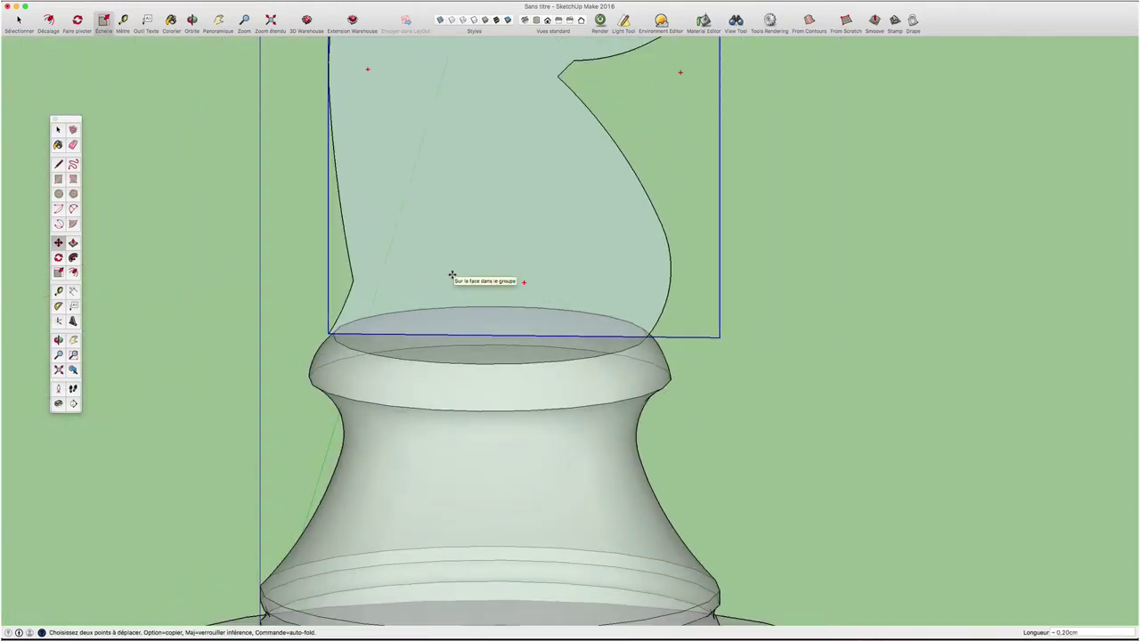
middle_click_drag(452, 276, 476, 383)
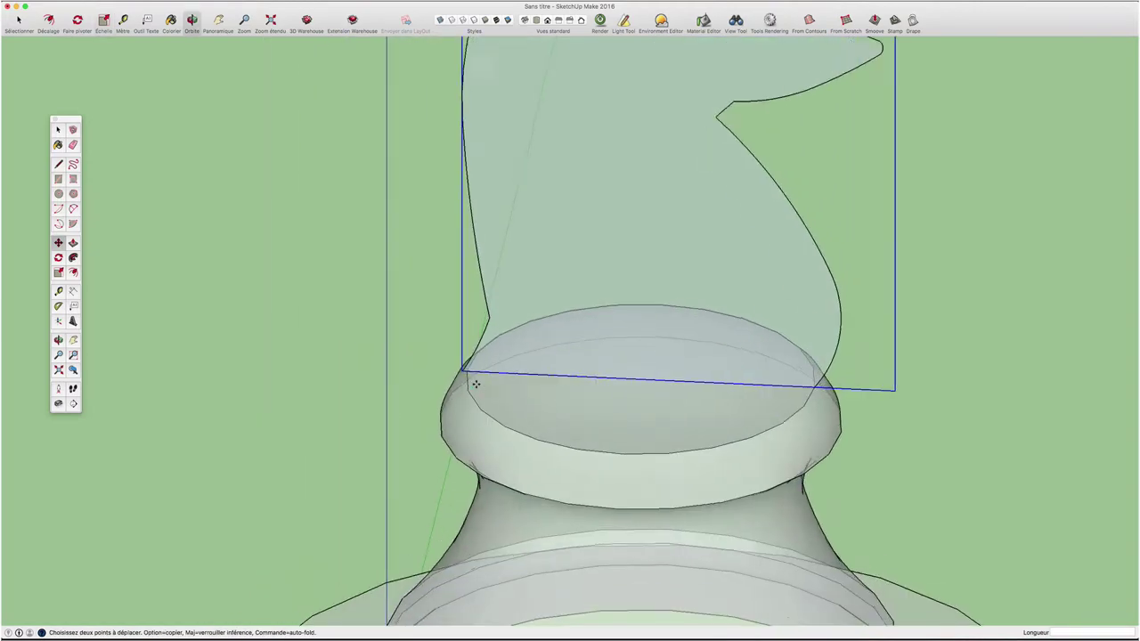
scroll(476, 384, "up", 2)
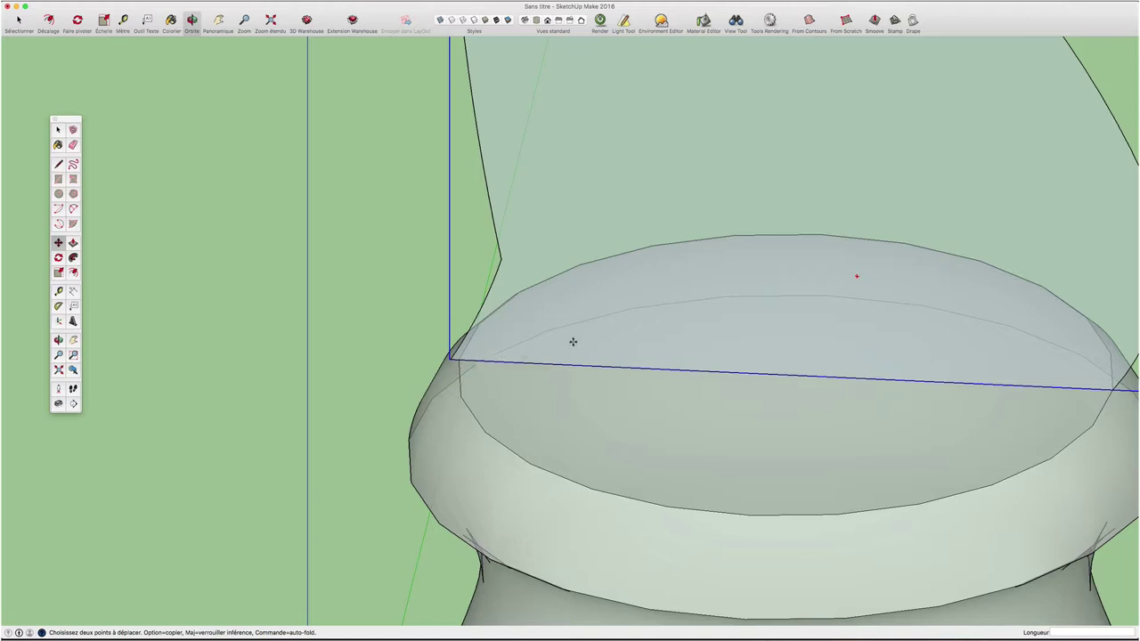
scroll(573, 339, "down", 2)
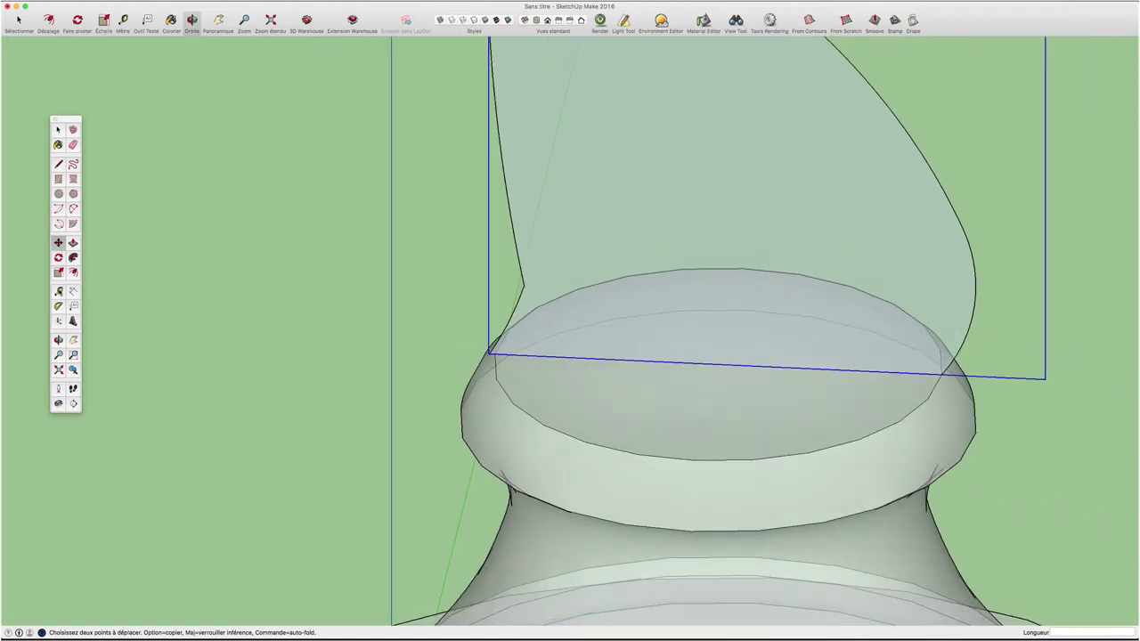
scroll(492, 352, "up", 2)
scroll(535, 339, "down", 2)
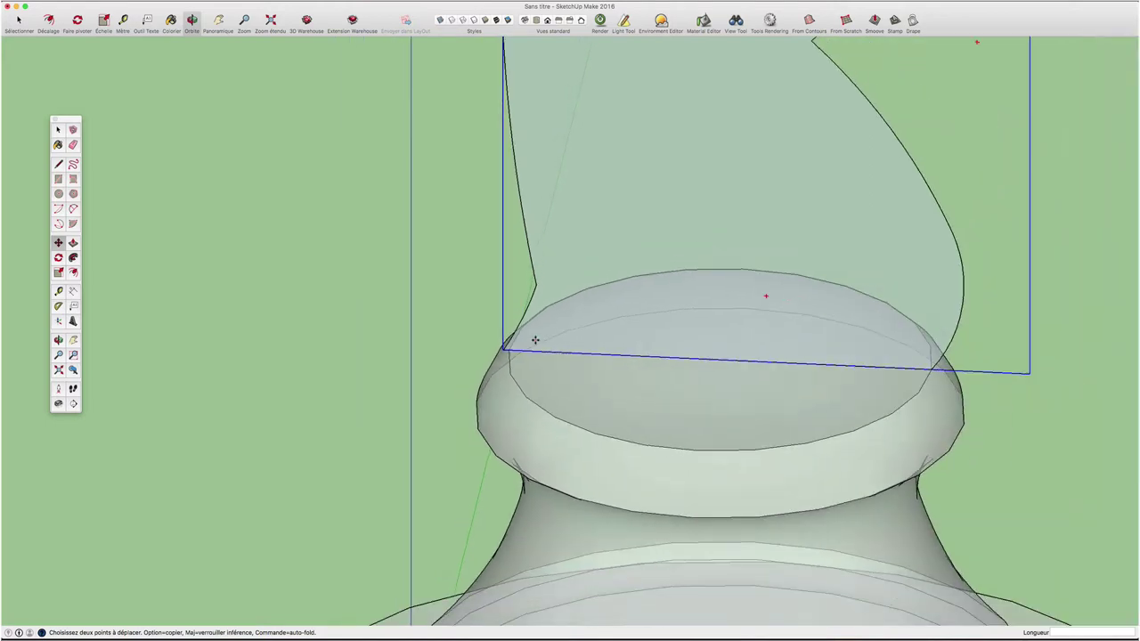
- Shrink the profile's width to 0.99 along the red axis
key("s")
scroll(534, 169, "down", 2)
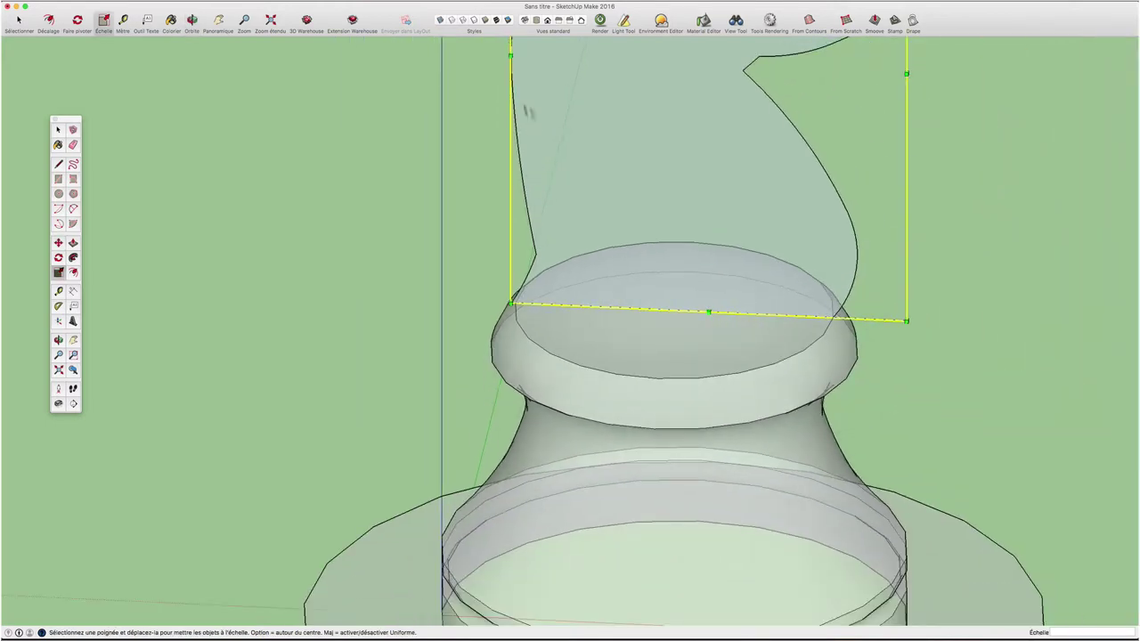
left_click(511, 56)
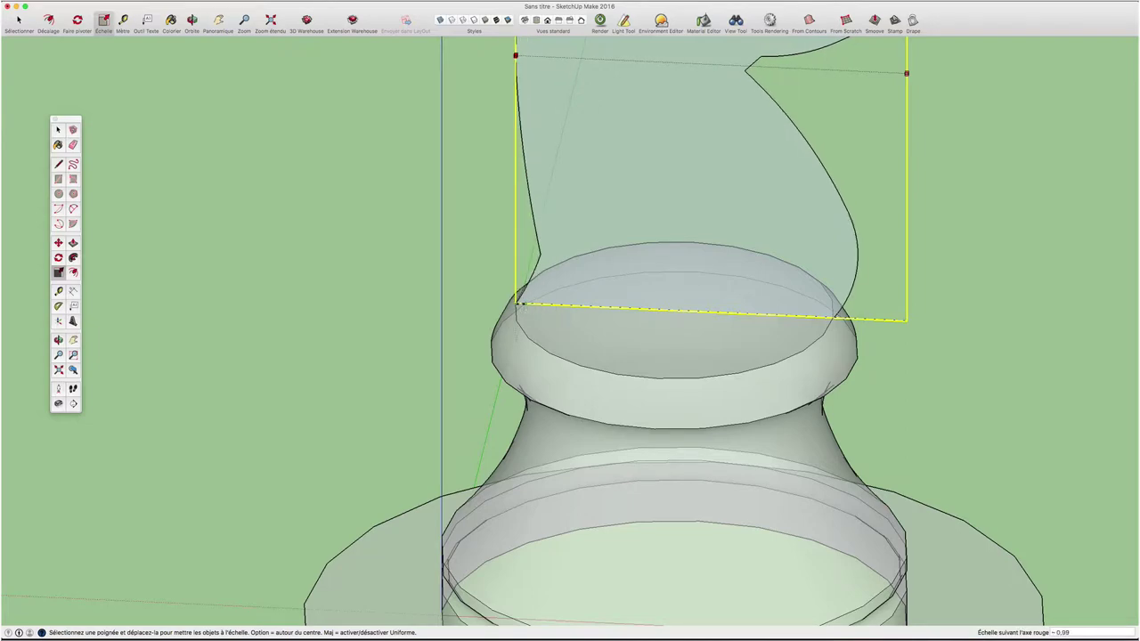
middle_click_drag(520, 305, 657, 300)
left_click(883, 300)
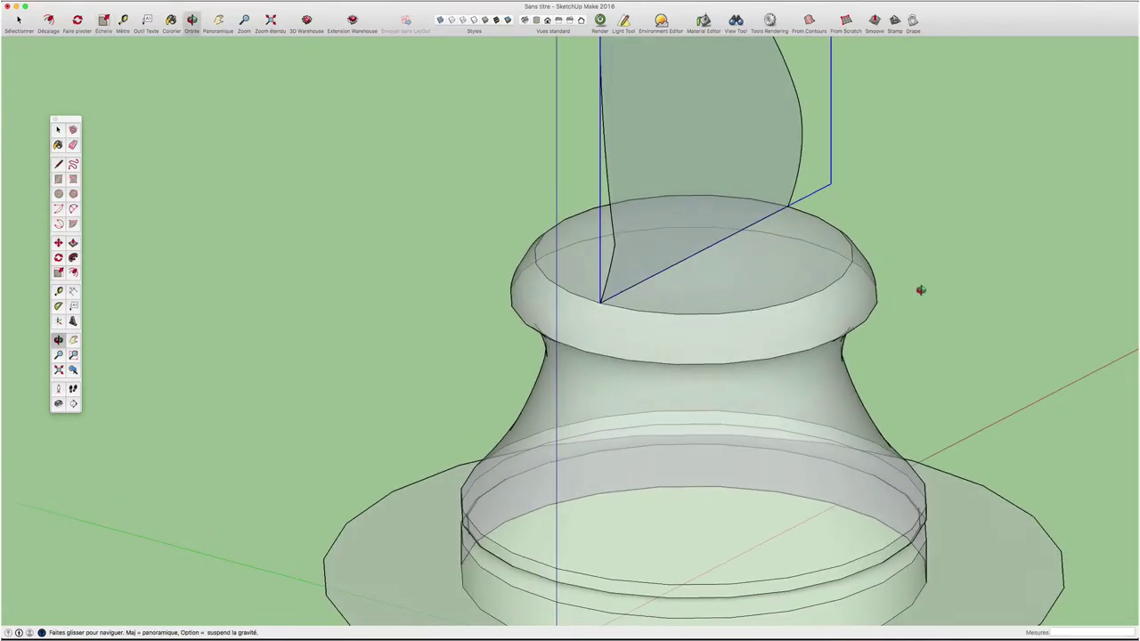
- Open the knight profile group for editing
mouse_move(920, 288)
middle_mouse_down()
mouse_move(720, 276)
mouse_move(614, 450)
middle_mouse_up()
scroll(720, 276, "down", 3)
key("space")
scroll(614, 450, "up", 5)
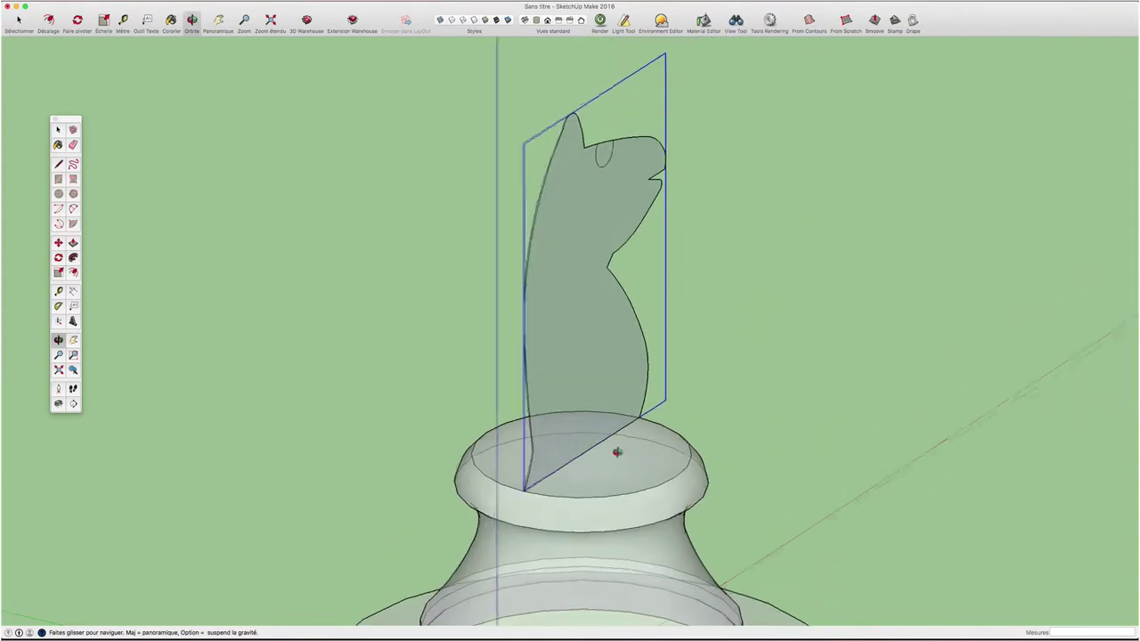
scroll(594, 378, "up", 2)
double_click(594, 378)
- Push/Pull the knight face into a slab, extruding it on both sides
key("p")
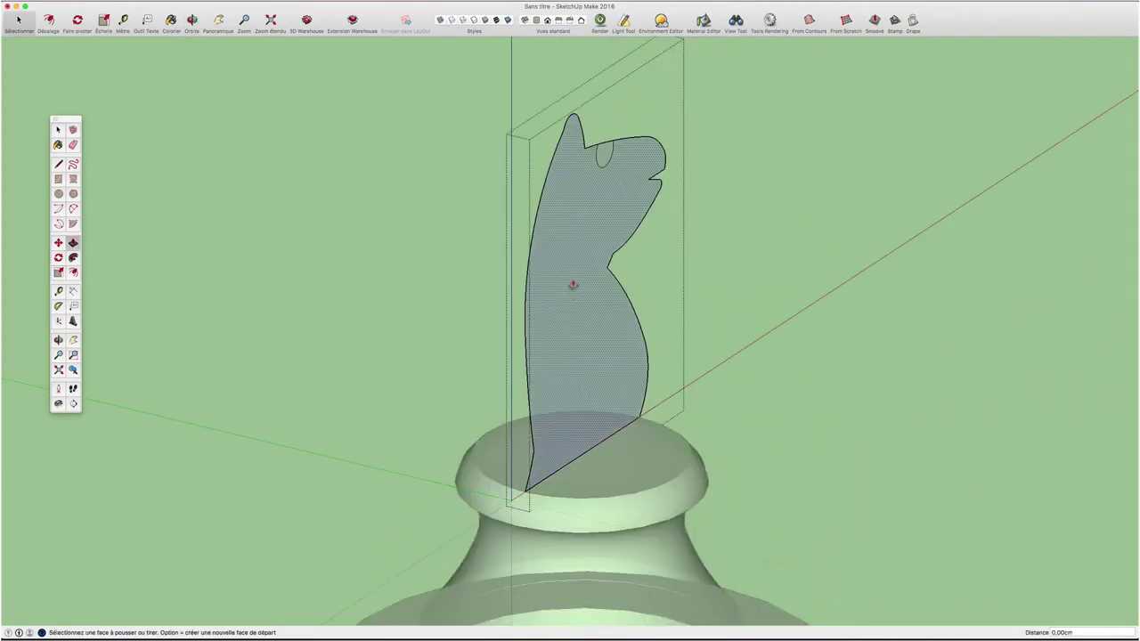
left_click(574, 271)
left_click(595, 272)
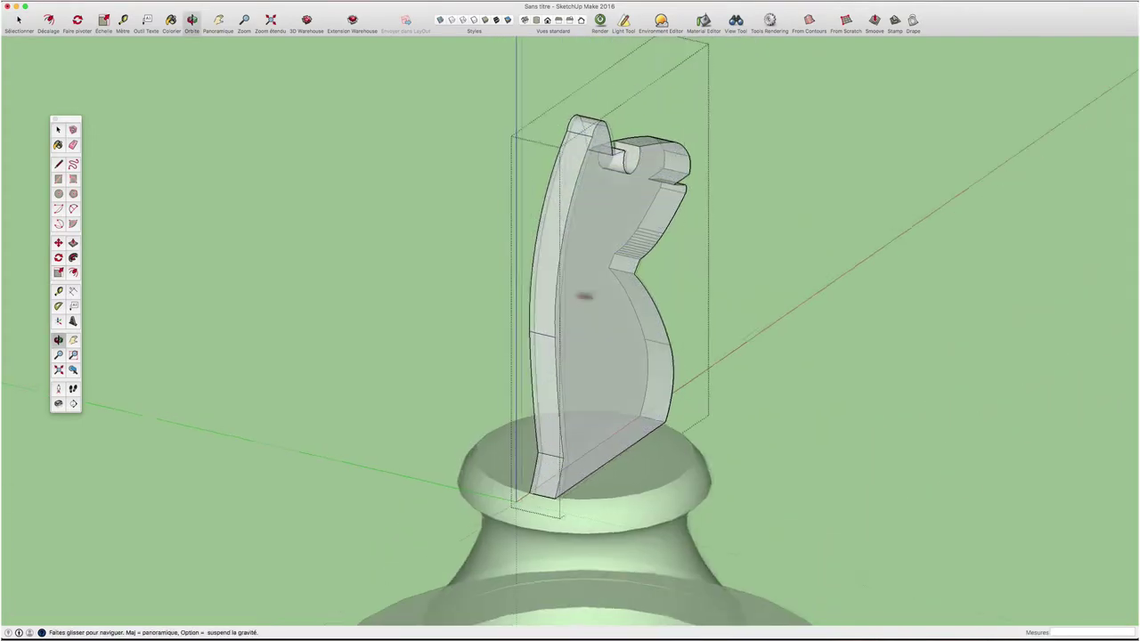
middle_click_drag(595, 272, 824, 294)
left_click(656, 294)
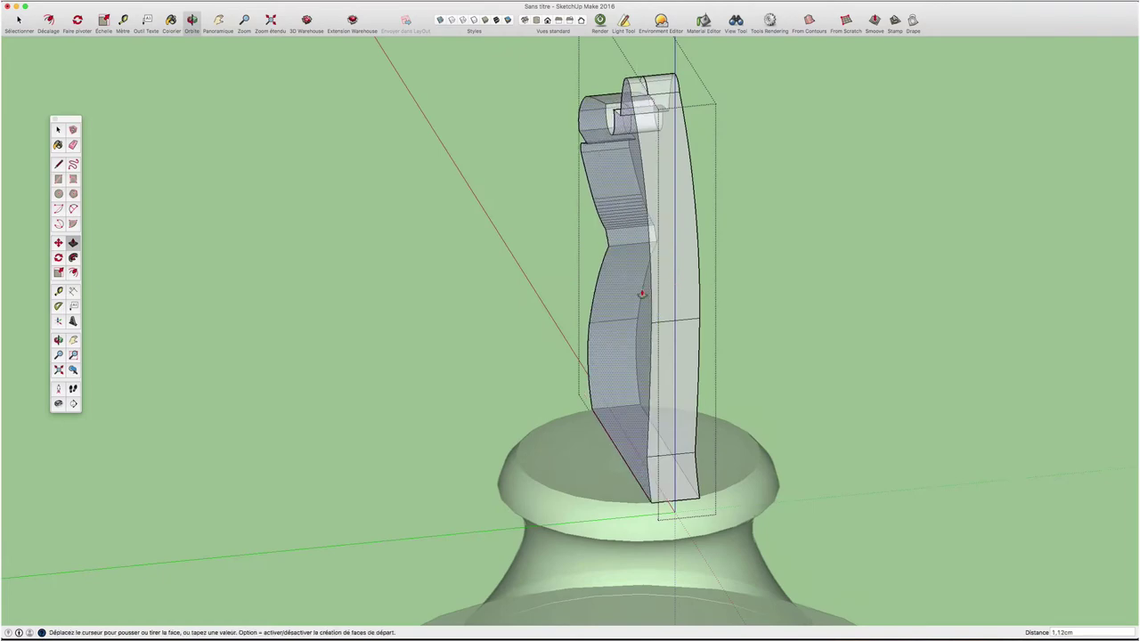
left_click(615, 295)
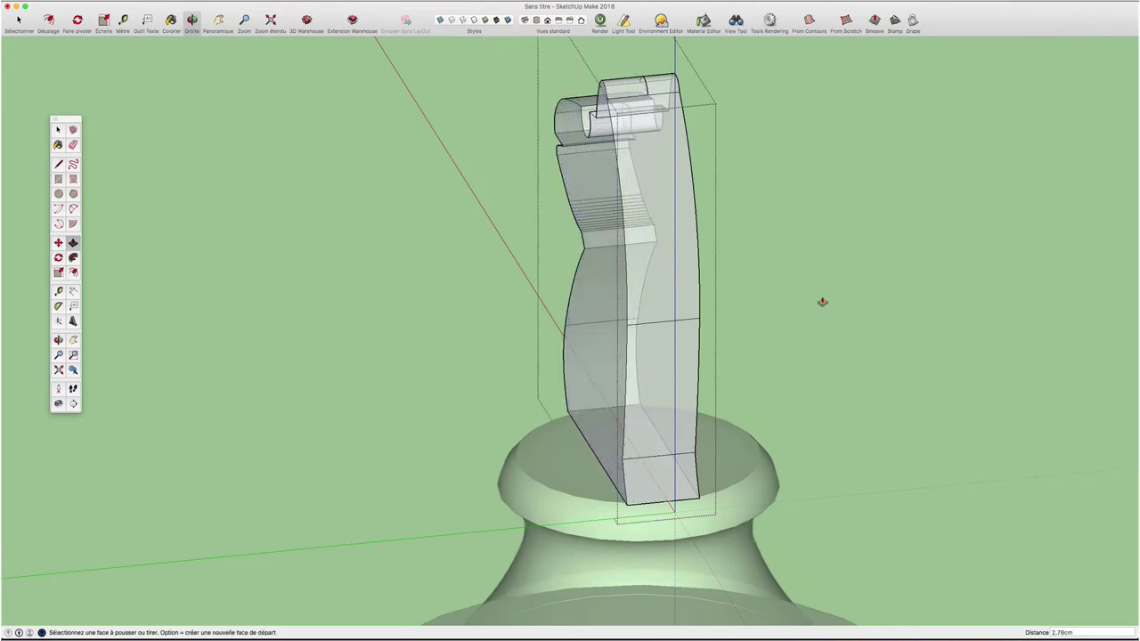
- Push the eye cylinder flush with the face and remove the leftover eye hole
middle_click_drag(822, 305, 441, 189)
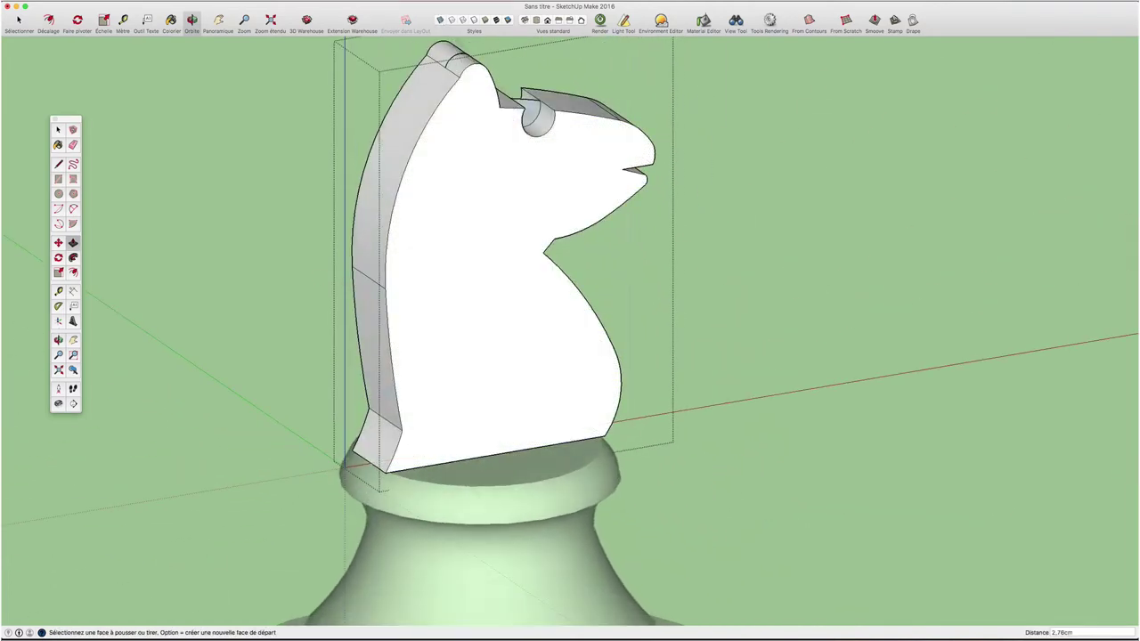
scroll(621, 217, "down", 5)
middle_click_drag(751, 267, 623, 237)
scroll(623, 237, "up", 3)
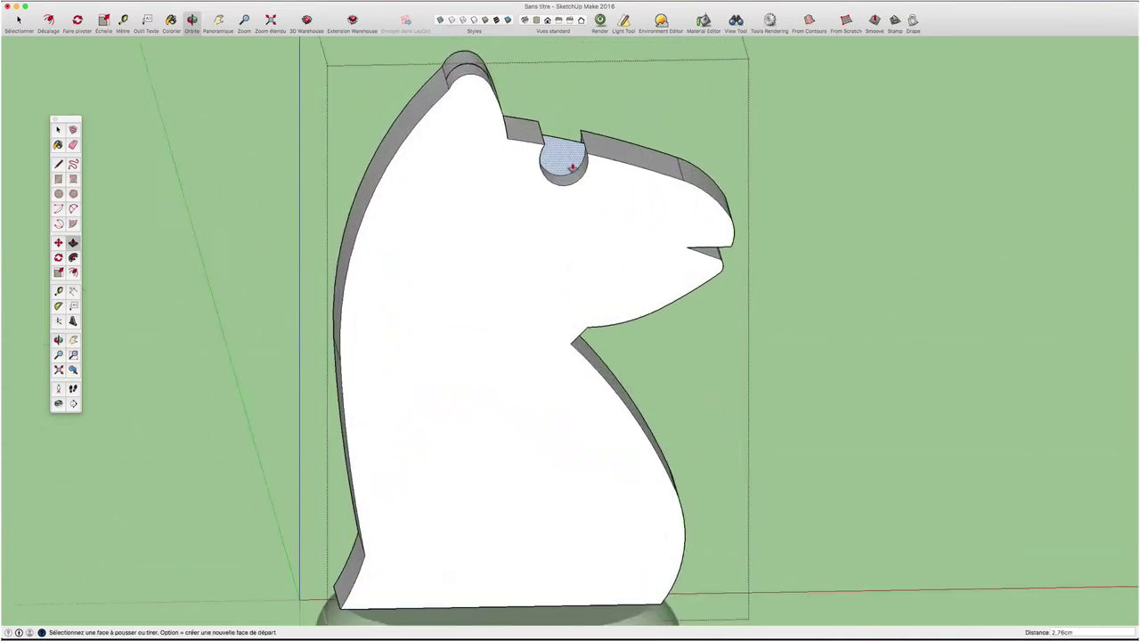
scroll(624, 237, "up", 3)
scroll(614, 232, "up", 2)
left_click(558, 192)
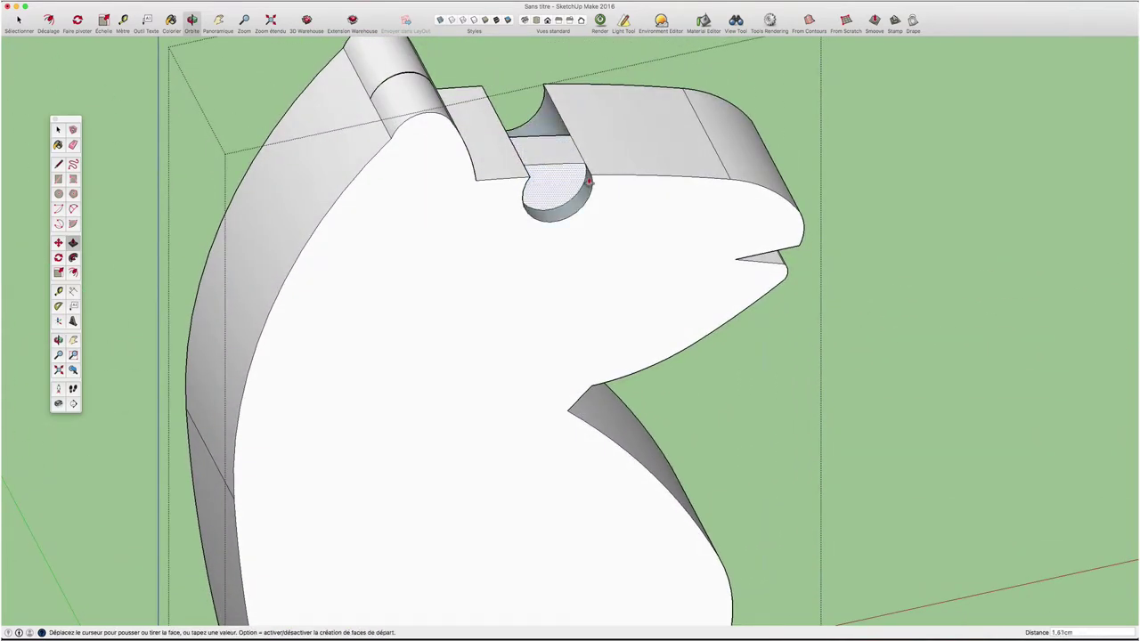
left_click(591, 183)
mouse_move(274, 223)
middle_mouse_down()
mouse_move(827, 217)
mouse_move(843, 330)
mouse_move(934, 166)
middle_mouse_up()
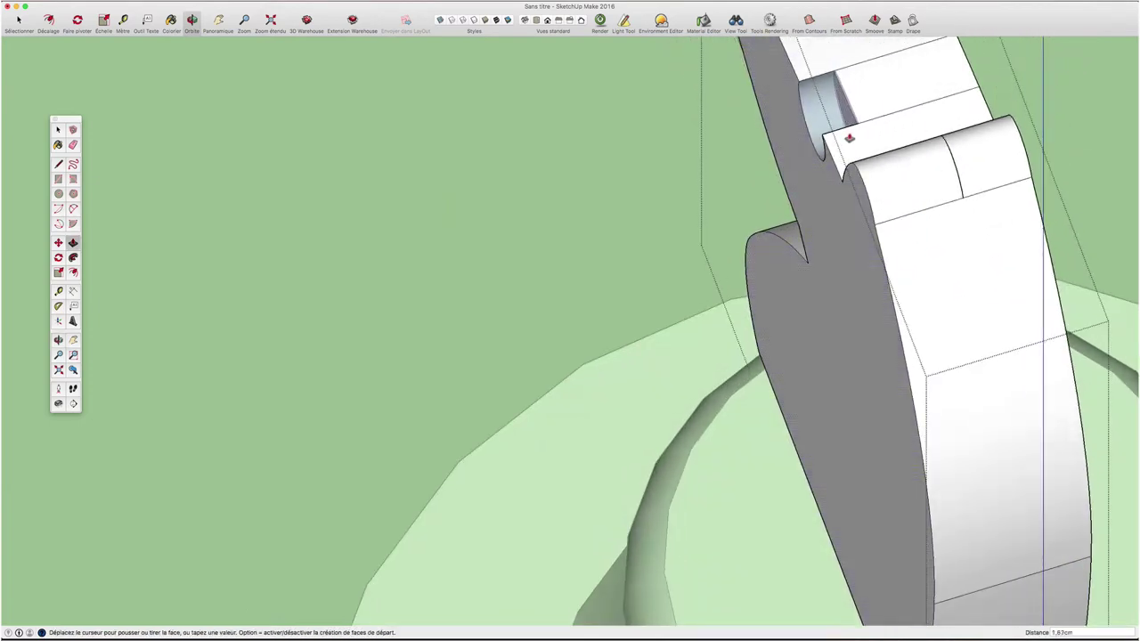
left_click(851, 142)
- Orbit out to view the roughly 2.76 cm thick knight head on the base
middle_click_drag(934, 152, 364, 83)
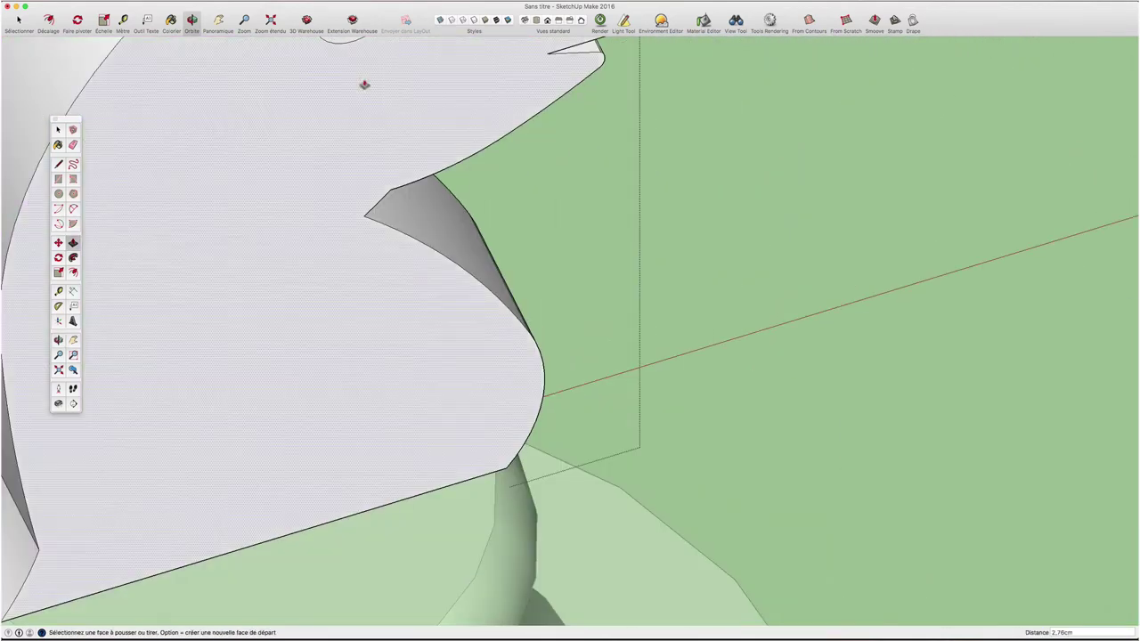
scroll(511, 224, "down", 3)
scroll(606, 272, "down", 2)
mouse_move(606, 272)
middle_mouse_down()
mouse_move(496, 91)
mouse_move(605, 222)
middle_mouse_up()
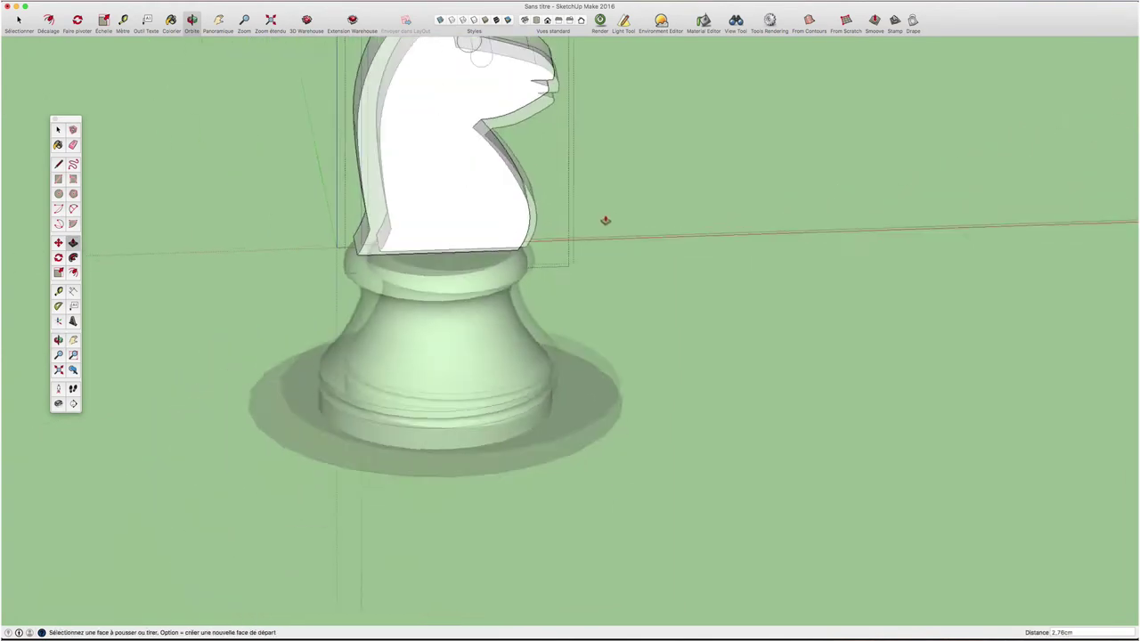
scroll(600, 246, "down", 2)
key("p")
scroll(627, 264, "down", 1)
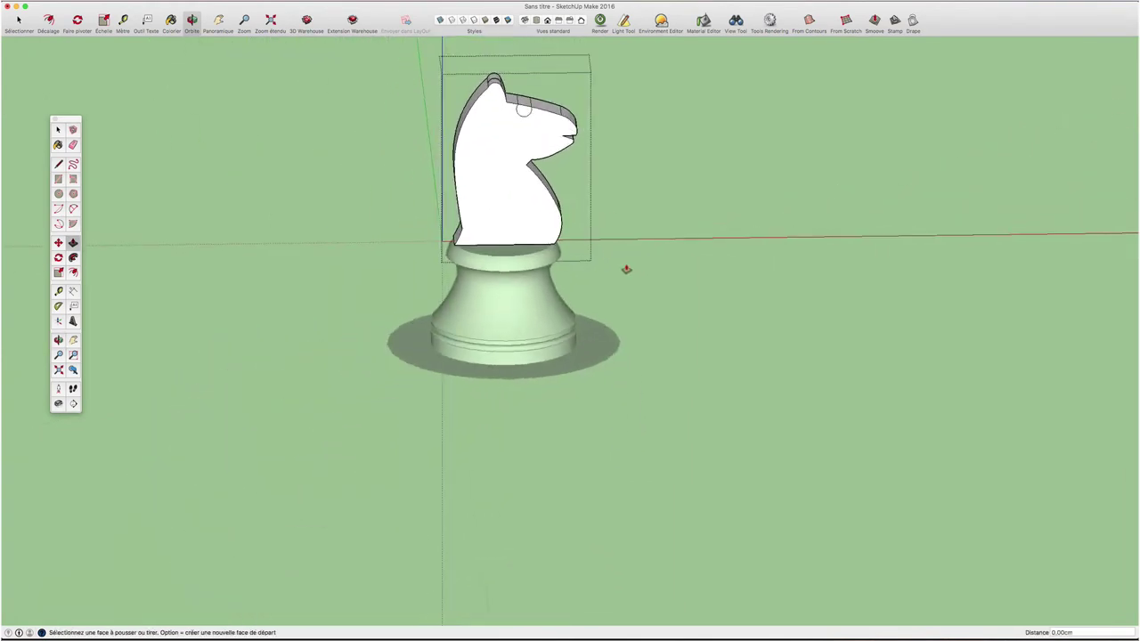
key("space")
- Select the knight head and orbit to a front view of where it meets the base
middle_click_drag(628, 265, 597, 226)
left_click(495, 156)
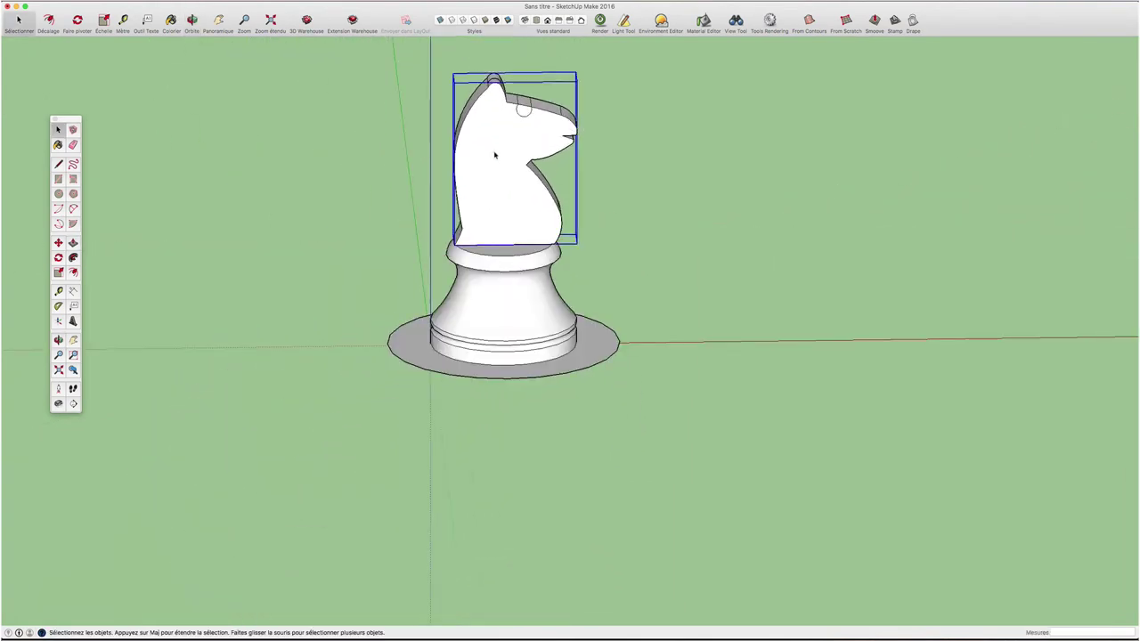
scroll(495, 155, "up", 1)
scroll(495, 156, "up", 2)
mouse_move(498, 158)
middle_mouse_down()
mouse_move(450, 314)
mouse_move(463, 321)
middle_mouse_up()
scroll(449, 313, "up", 2)
scroll(450, 314, "up", 2)
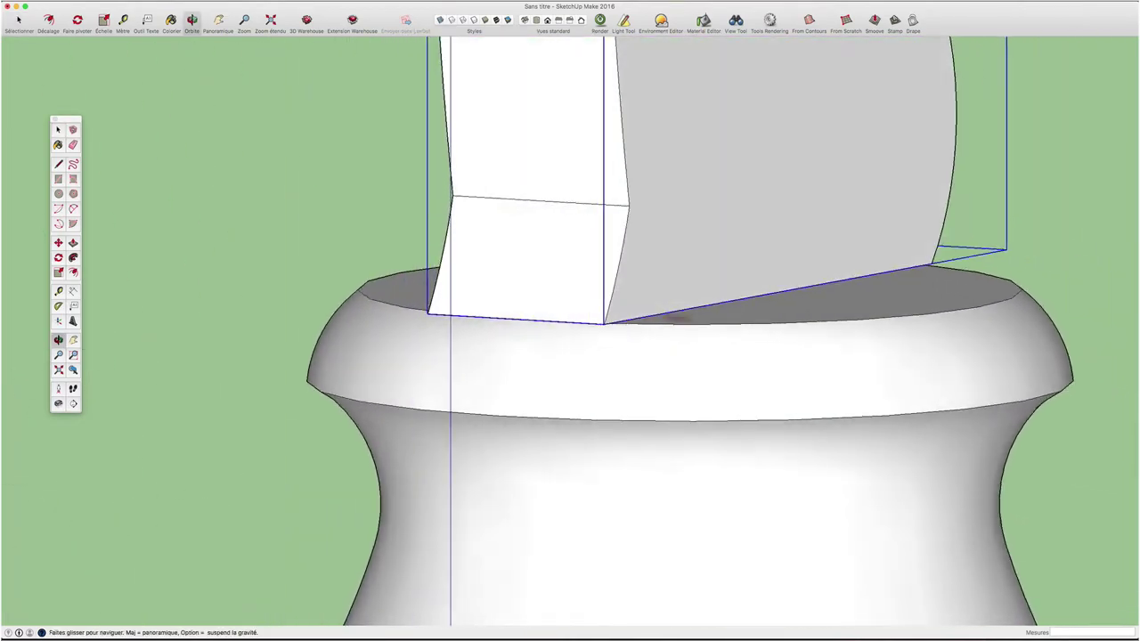
mouse_move(675, 317)
middle_mouse_down()
mouse_move(1048, 299)
mouse_move(931, 305)
middle_mouse_up()
scroll(738, 425, "down", 2)
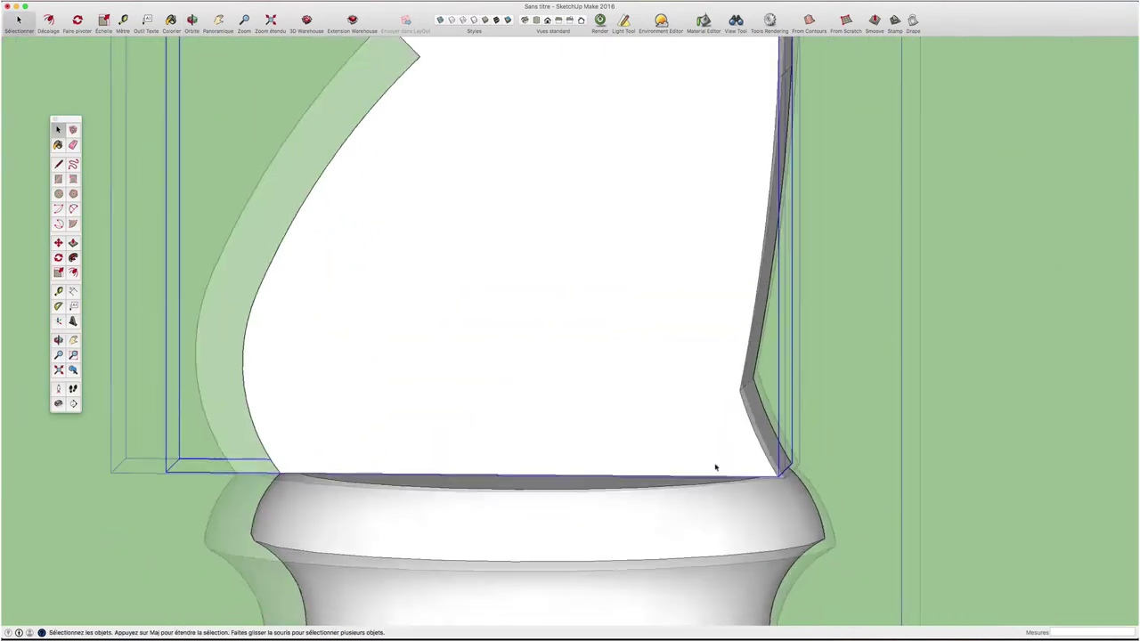
middle_click_drag(715, 467, 730, 451)
- Rescale the knight head's width with a side handle so it fits the base's top
key("s")
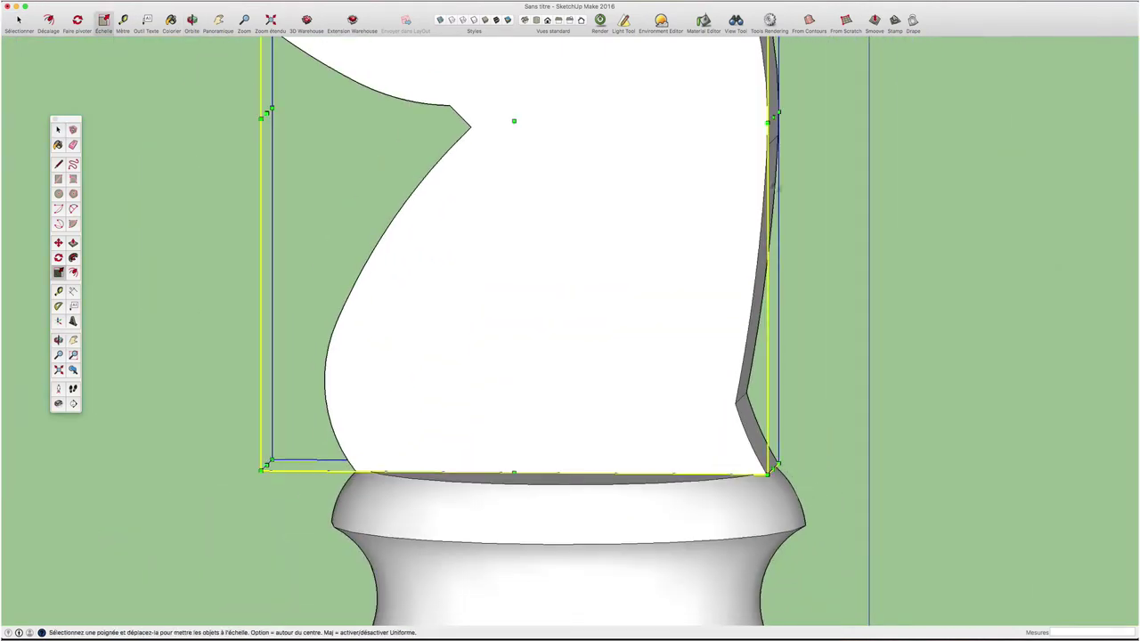
left_click(774, 122)
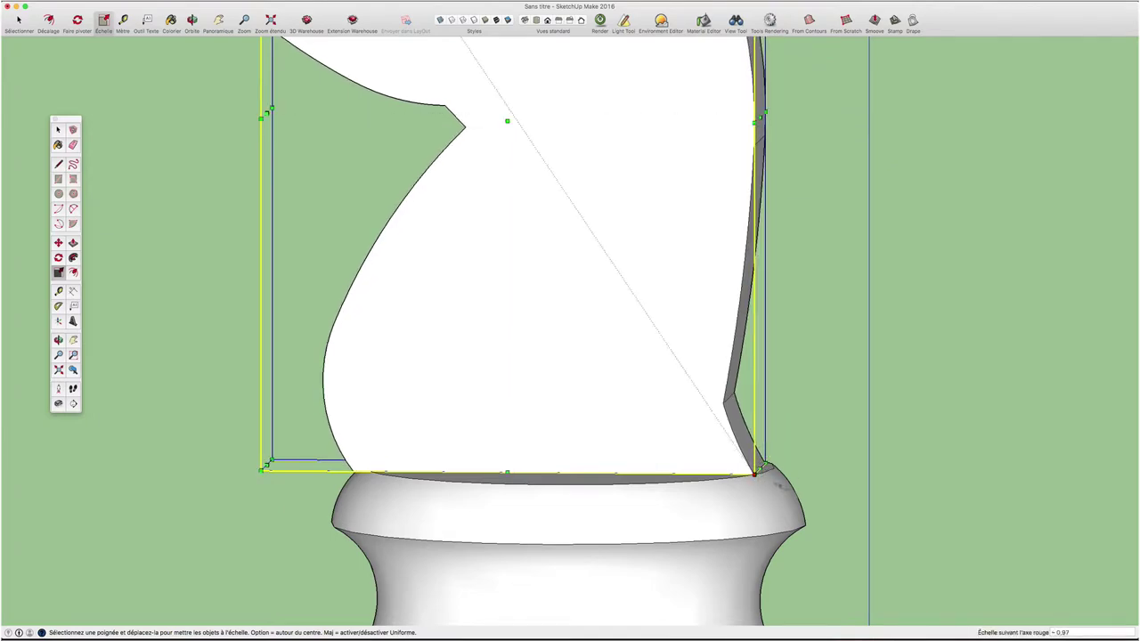
mouse_move(759, 476)
middle_mouse_down()
mouse_move(789, 589)
mouse_move(872, 565)
middle_mouse_up()
middle_click_drag(541, 511, 1051, 356)
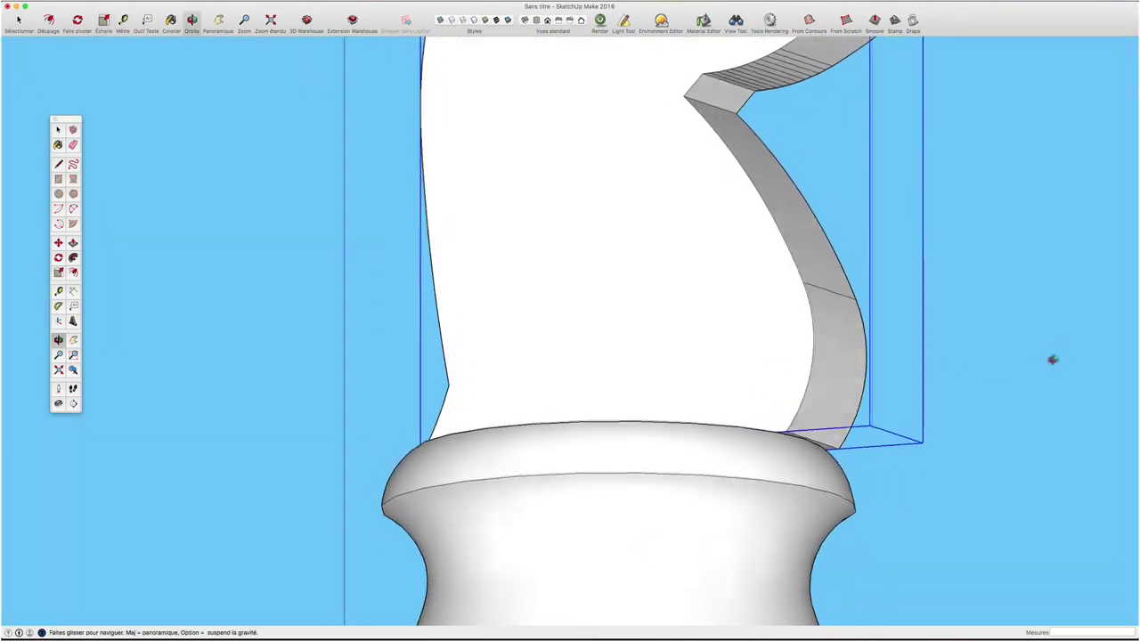
left_click_drag(902, 87, 873, 249)
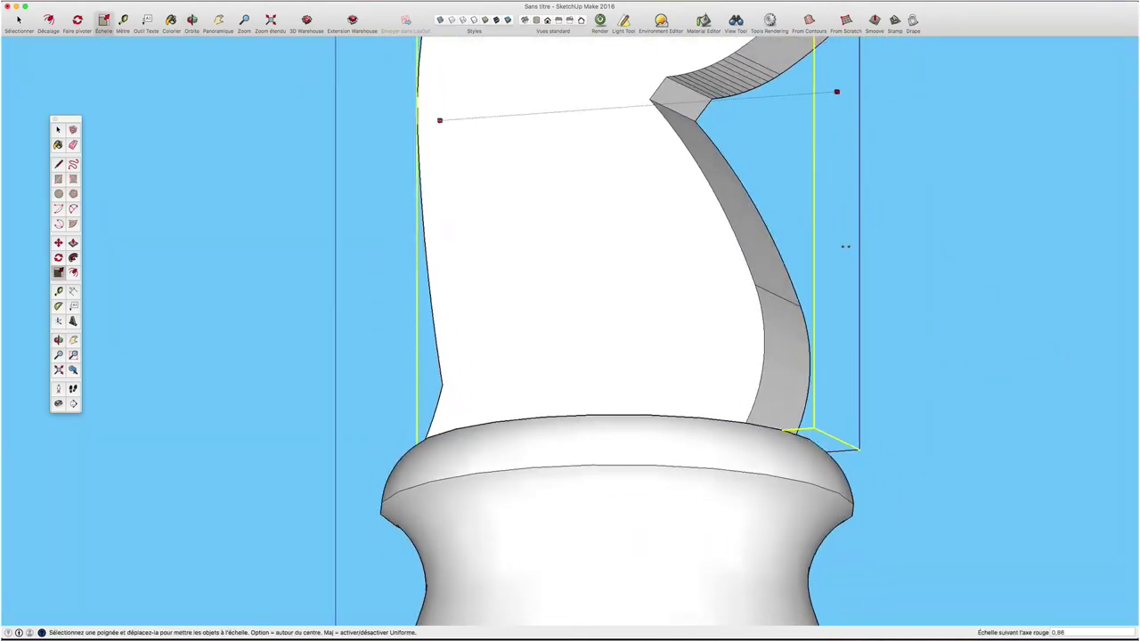
mouse_move(837, 379)
middle_mouse_down()
mouse_move(888, 479)
mouse_move(924, 496)
middle_mouse_up()
middle_click_drag(852, 258, 837, 369, "shift")
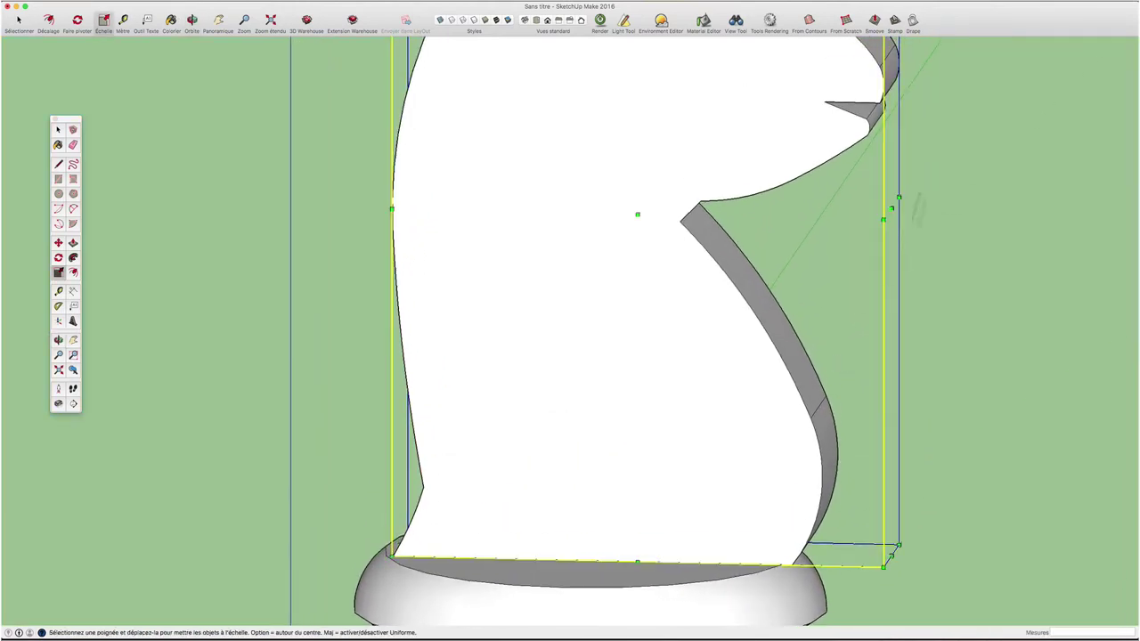
left_click_drag(891, 209, 875, 208)
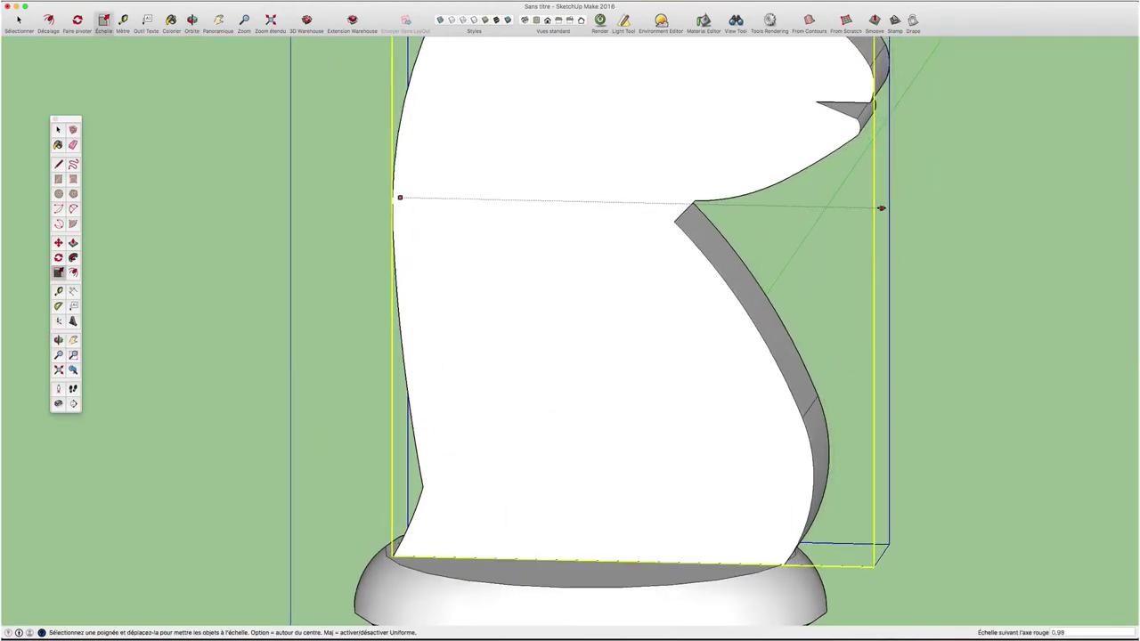
mouse_move(974, 356)
middle_mouse_down()
mouse_move(703, 389)
mouse_move(1041, 430)
mouse_move(915, 411)
mouse_move(957, 394)
mouse_move(789, 405)
middle_mouse_up()
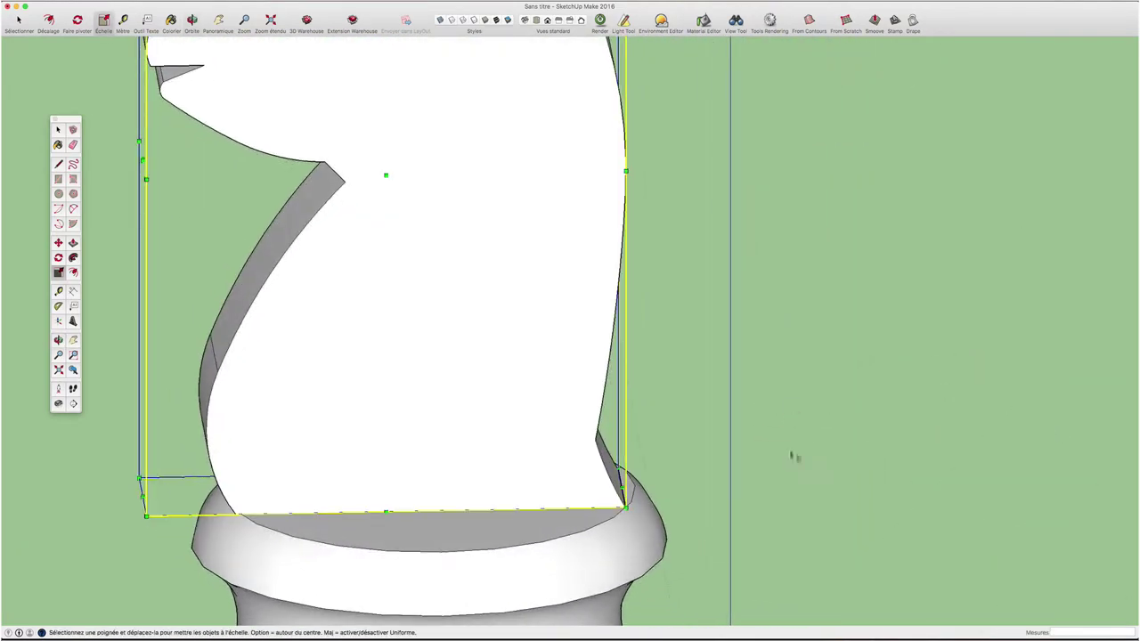
scroll(736, 427, "down", 2)
scroll(736, 428, "down", 3)
scroll(743, 435, "down", 1)
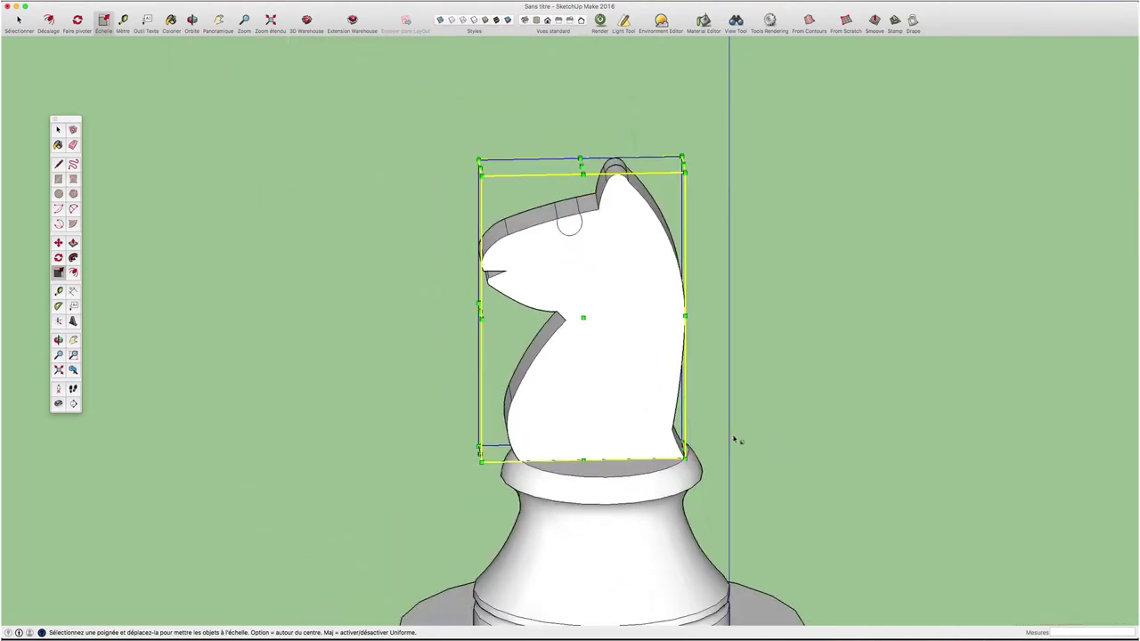
mouse_move(735, 440)
middle_mouse_down()
mouse_move(703, 387)
mouse_move(758, 348)
mouse_move(712, 374)
mouse_move(704, 365)
middle_mouse_up()
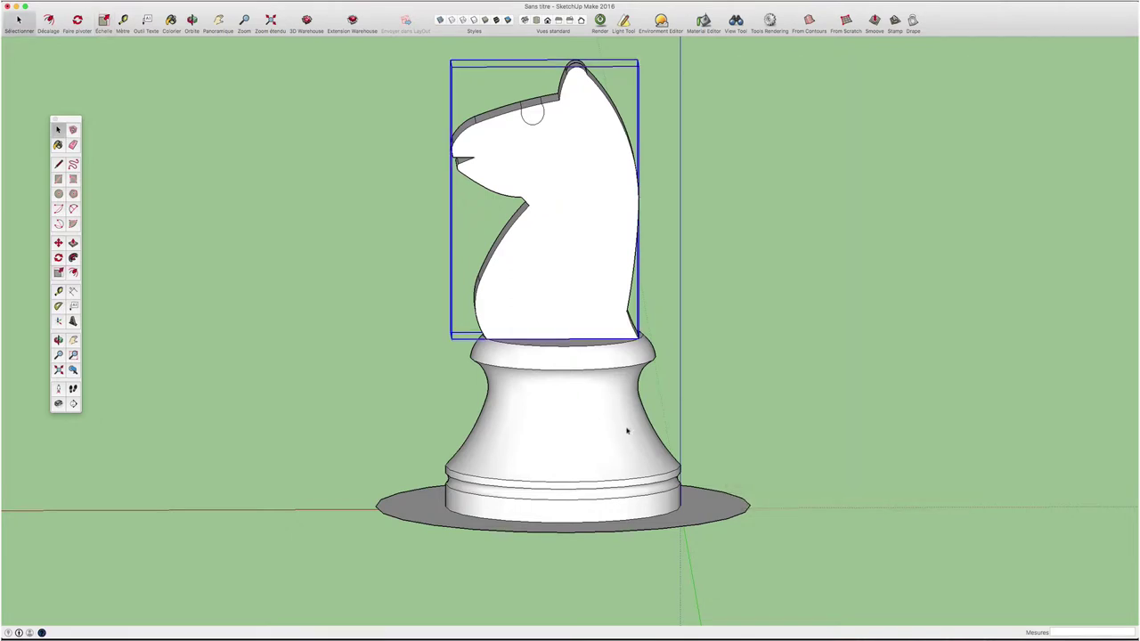
key("space")
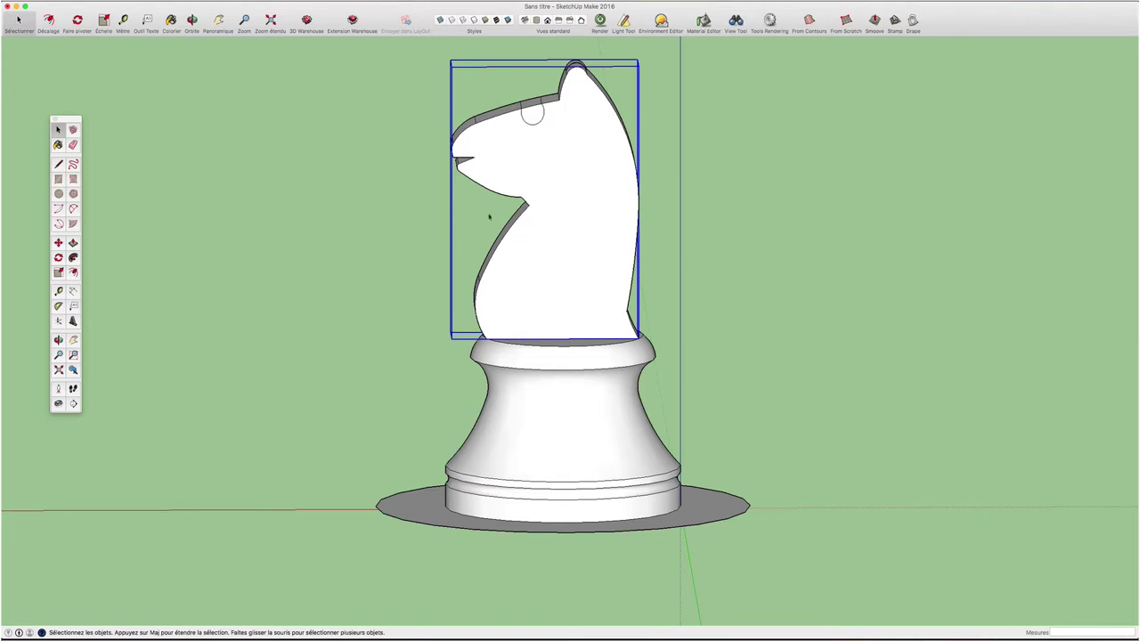
mouse_move(489, 216)
middle_mouse_down()
mouse_move(687, 346)
mouse_move(787, 314)
mouse_move(730, 357)
middle_mouse_up()
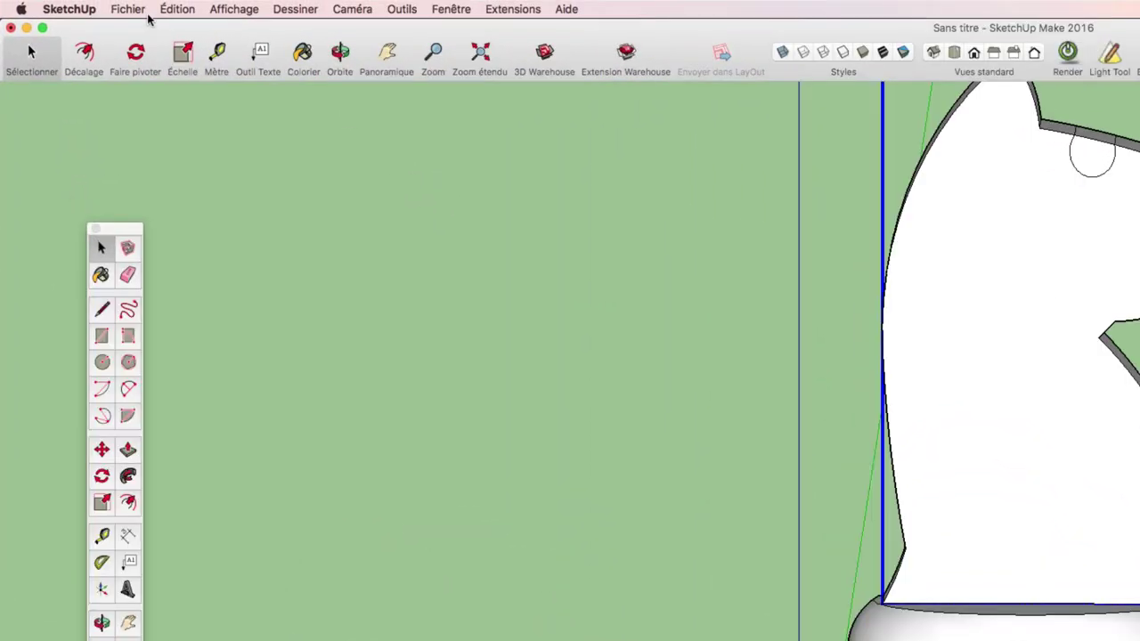
- Use Fichier > Enregistrer sous to save the model as 'Cavalier_Echec' in Lesson48_Cavalier
left_click(127, 9)
left_click(178, 115)
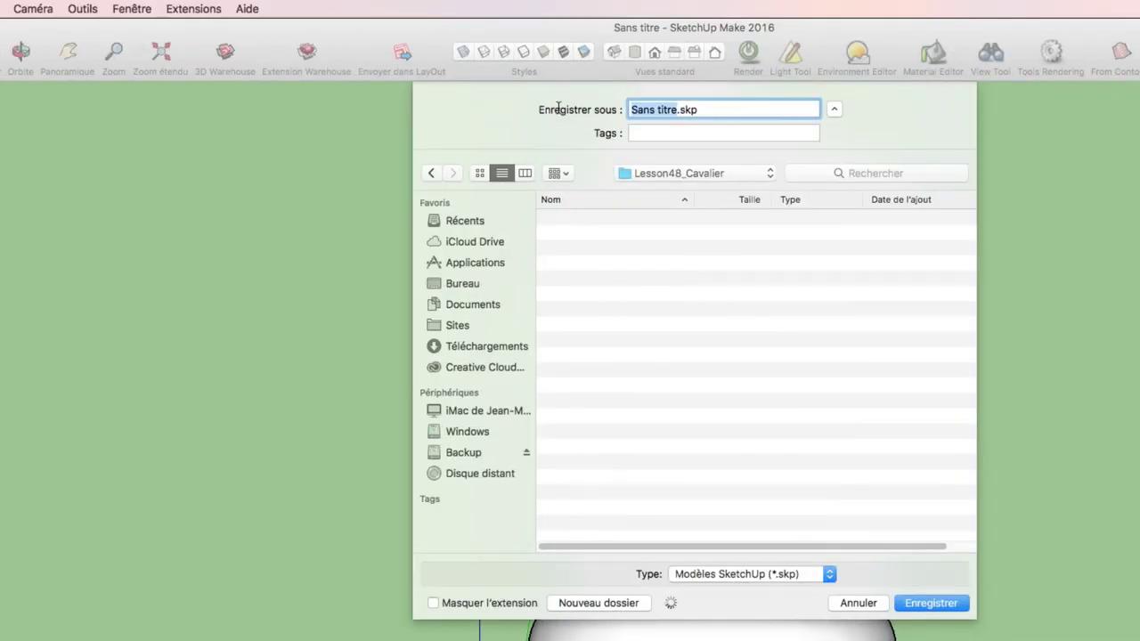
type("Cava")
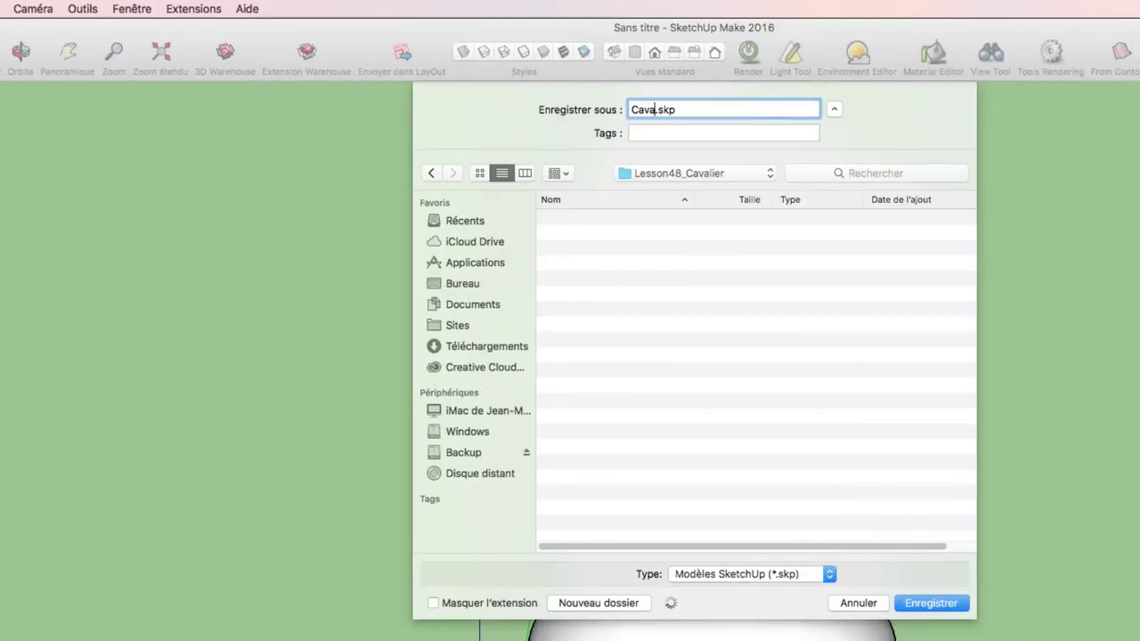
type("lier")
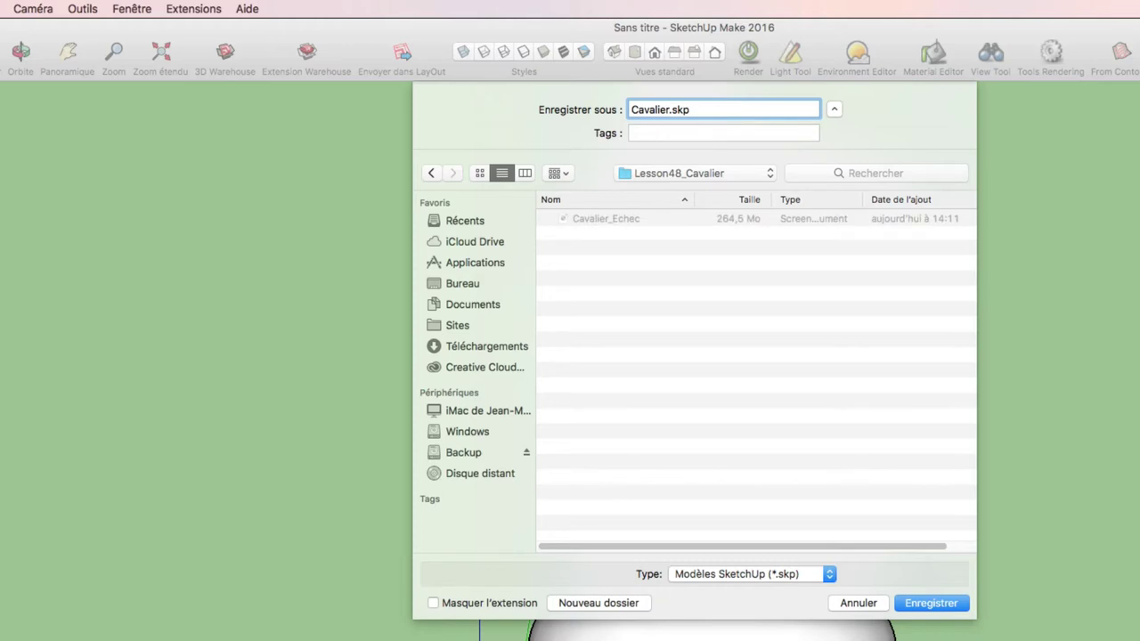
type("_")
type("Echec")
left_click(926, 603)
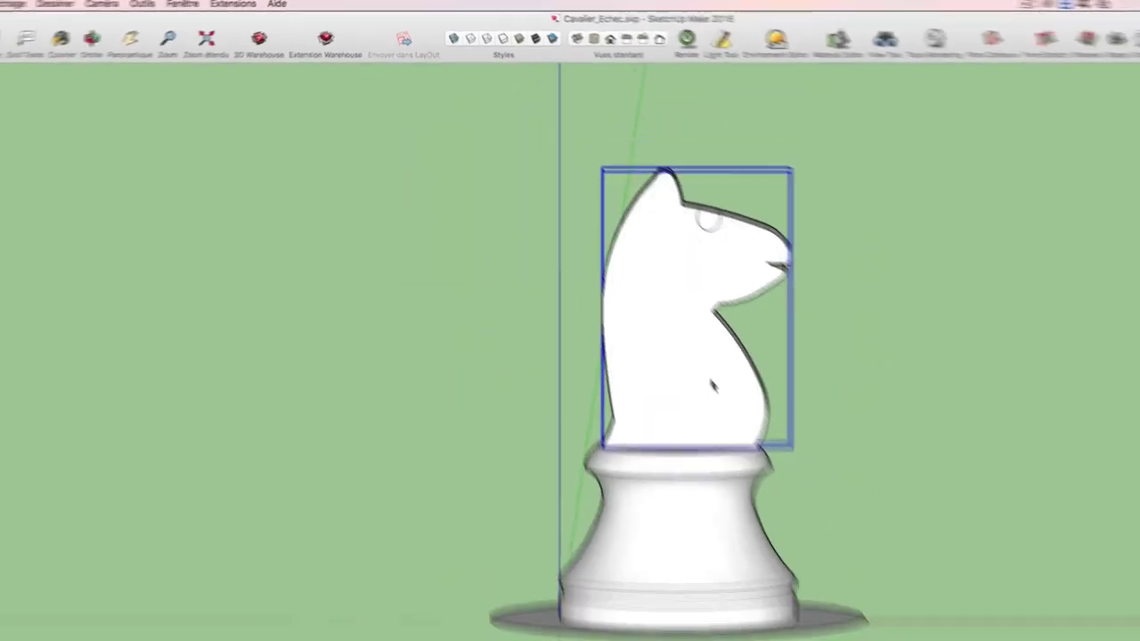
- In Front view, explode (Éclater) the knight head group into loose geometry
key("o")
key("space")
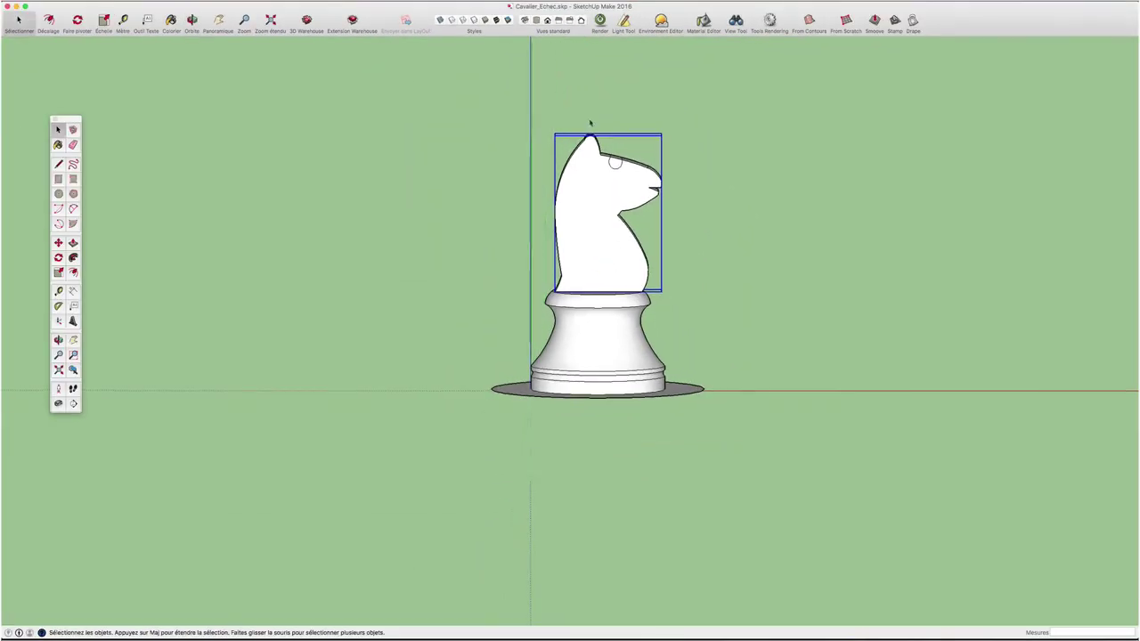
left_click(547, 19)
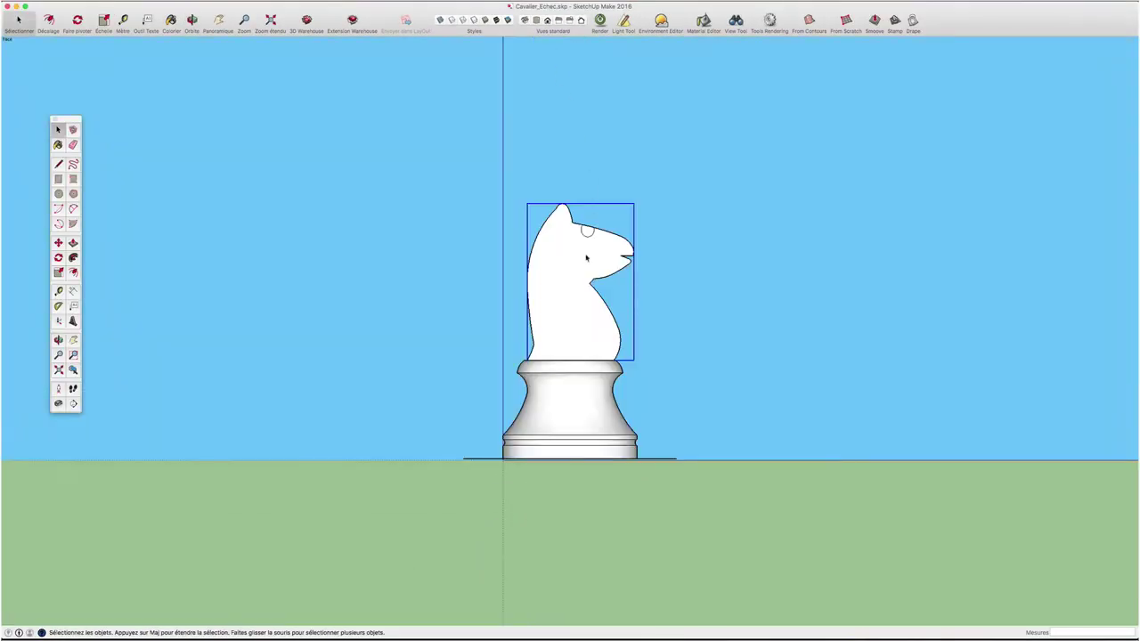
right_click(566, 308)
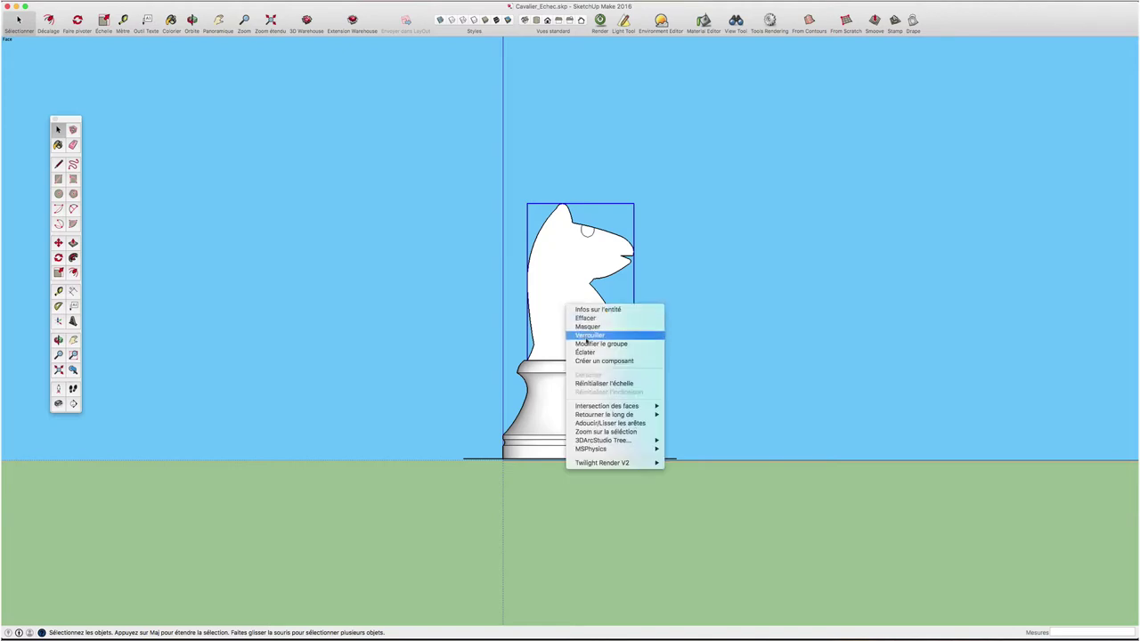
left_click(585, 352)
- Check the model from Top view, return to Front, and select the whole connected piece
scroll(574, 366, "up", 2)
scroll(575, 366, "up", 3)
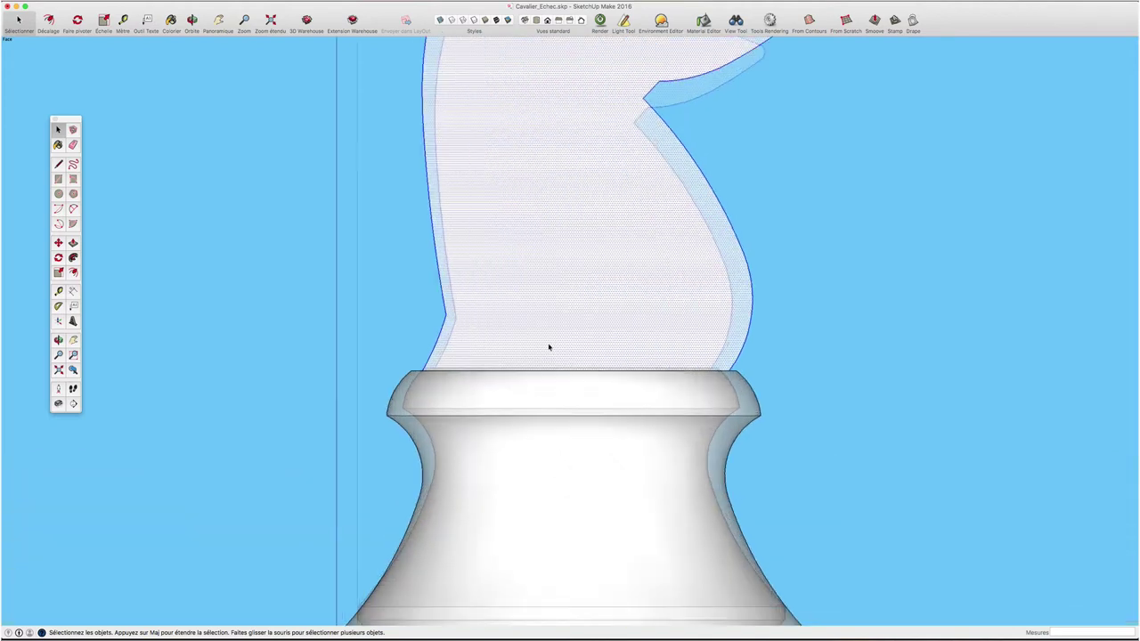
mouse_move(546, 348)
middle_mouse_down()
mouse_move(573, 377)
mouse_move(809, 396)
mouse_move(565, 323)
mouse_move(587, 89)
middle_mouse_up()
left_click(537, 19)
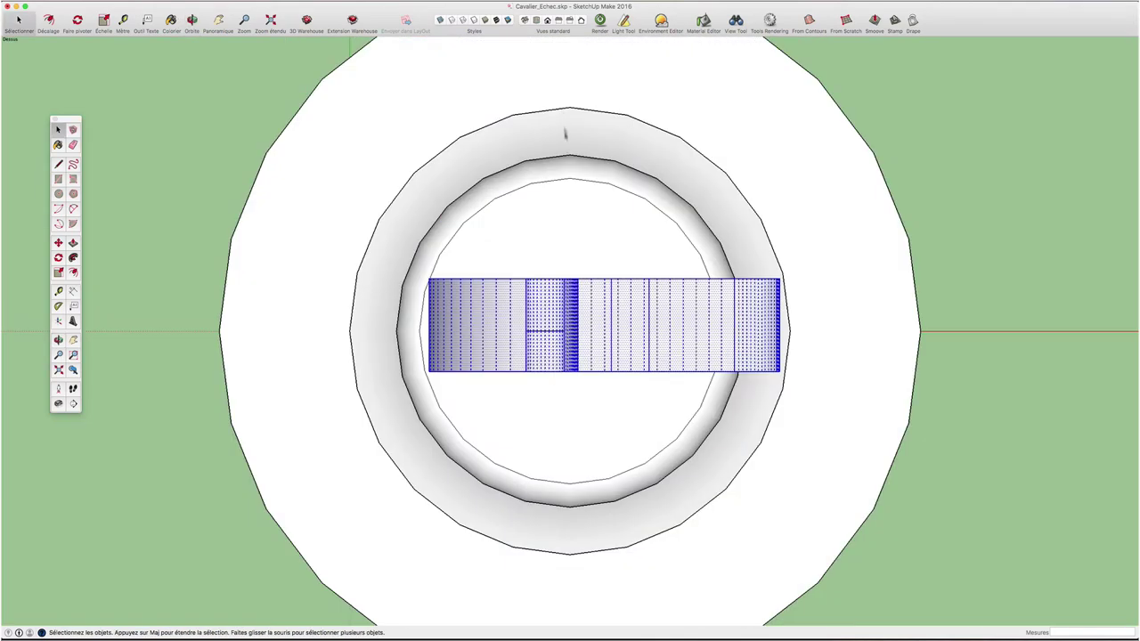
left_click(547, 20)
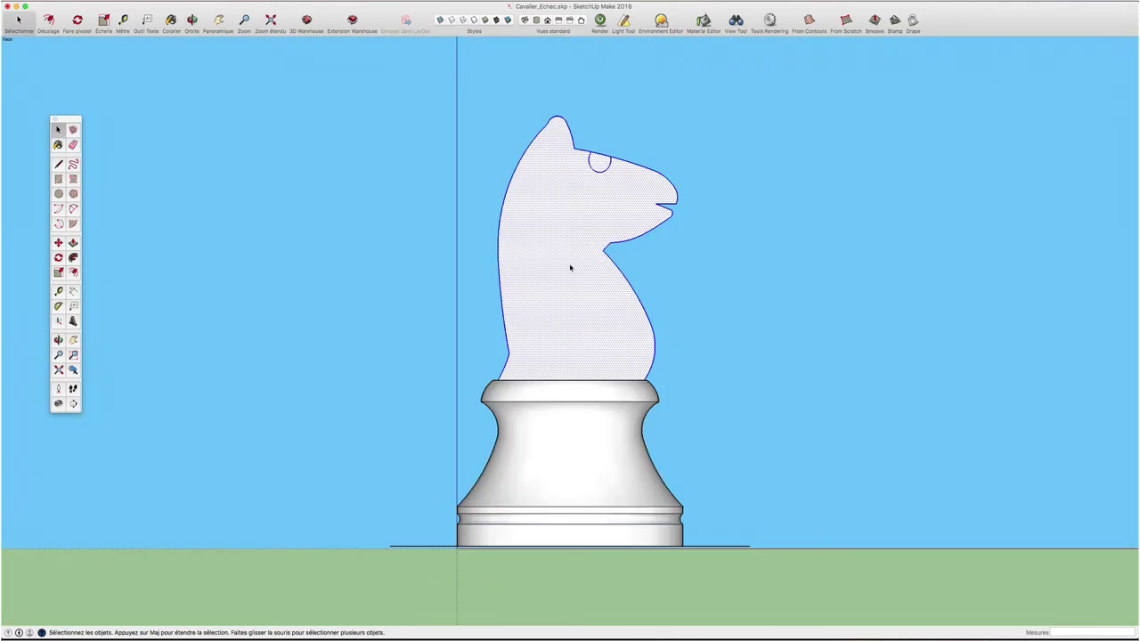
triple_click(588, 247)
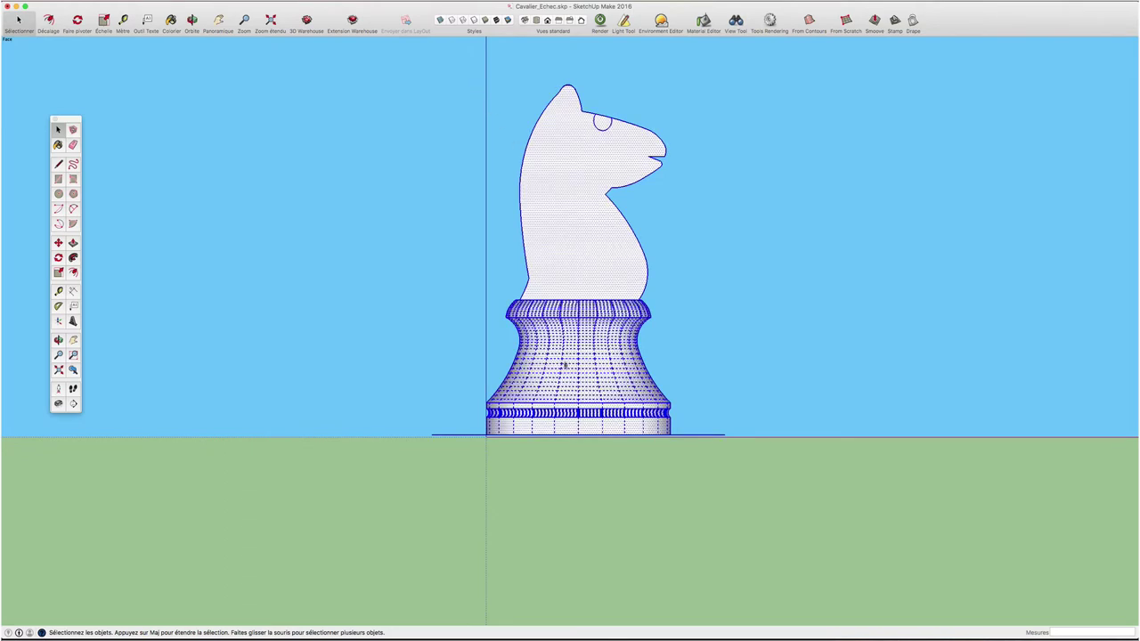
- Measure from the base bottom to the head tip and resize the whole model to 4,5
key("t")
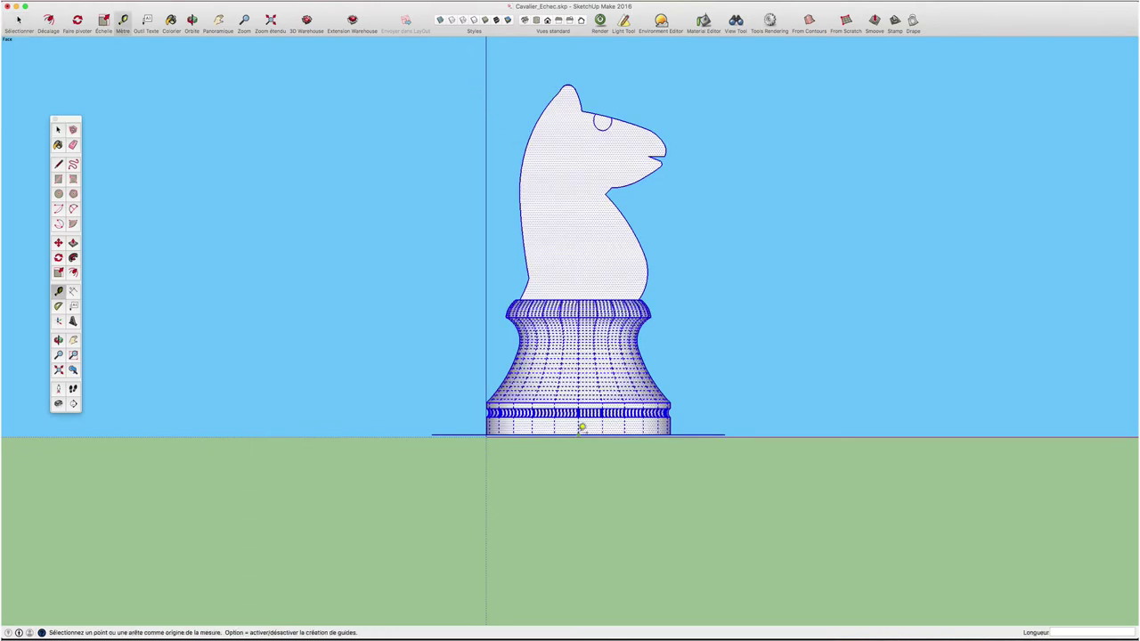
left_click(578, 435)
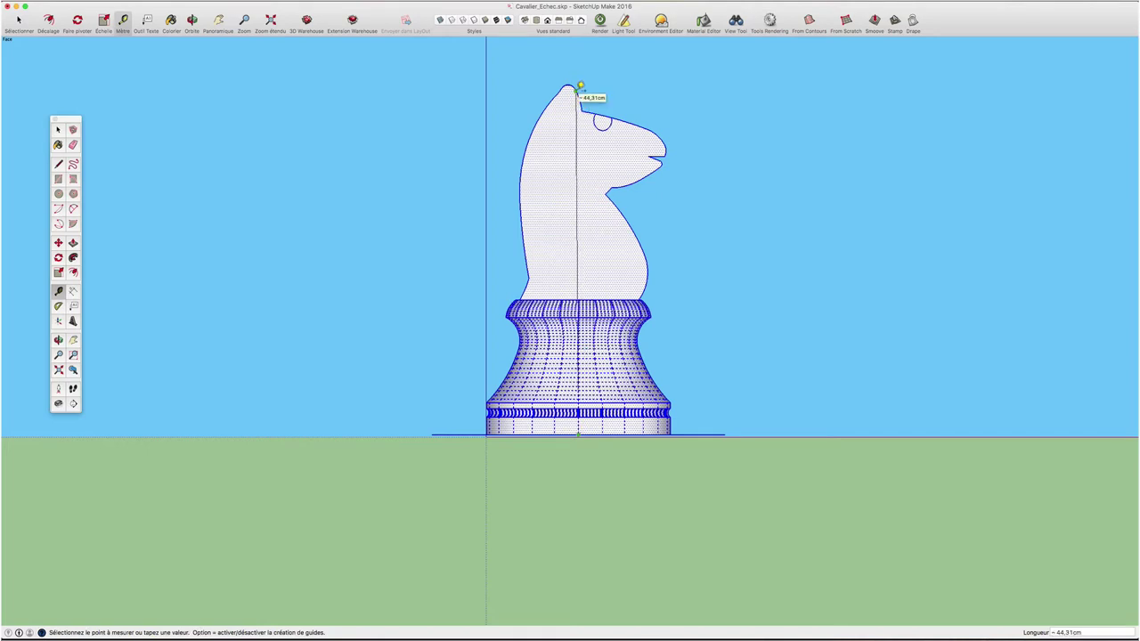
left_click(579, 86)
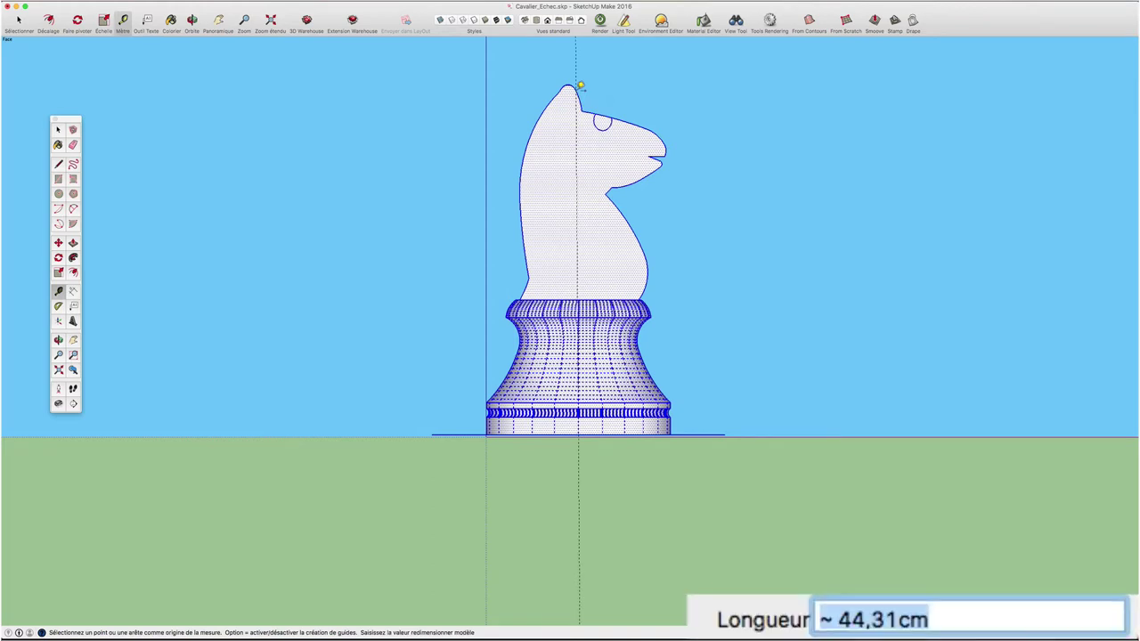
type("4,5")
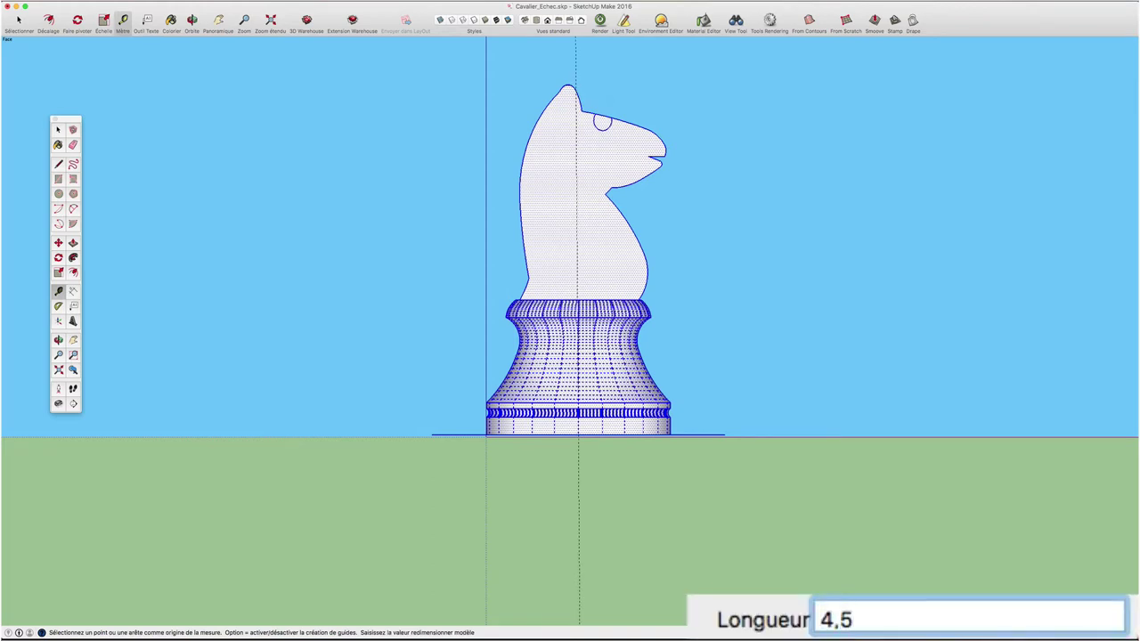
key("Return")
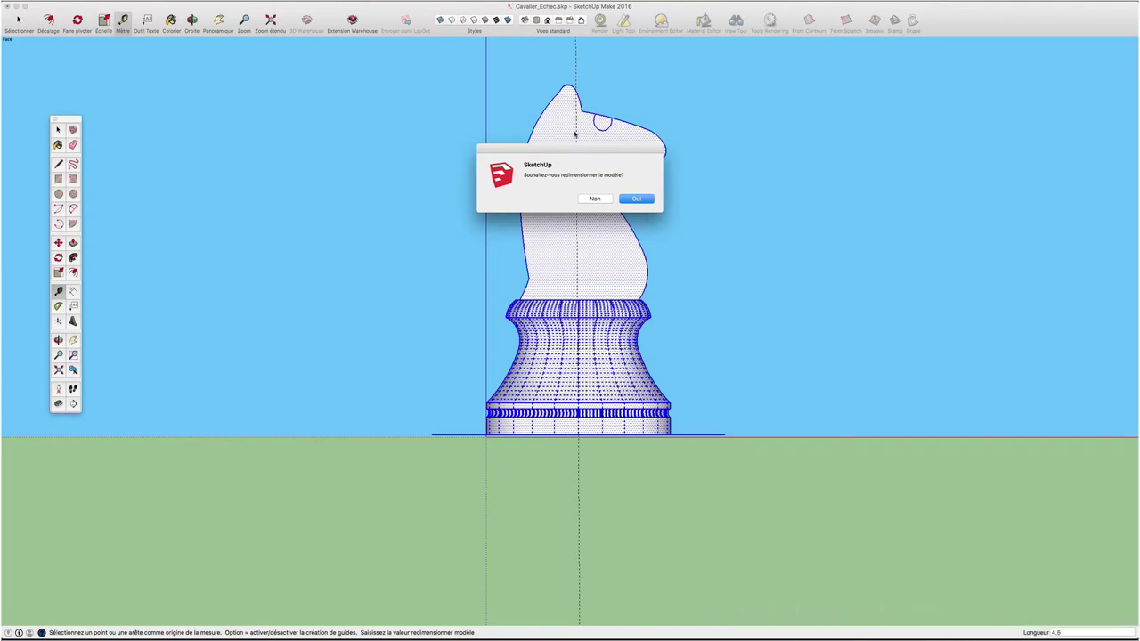
left_click(639, 201)
middle_click_drag(561, 252, 552, 402)
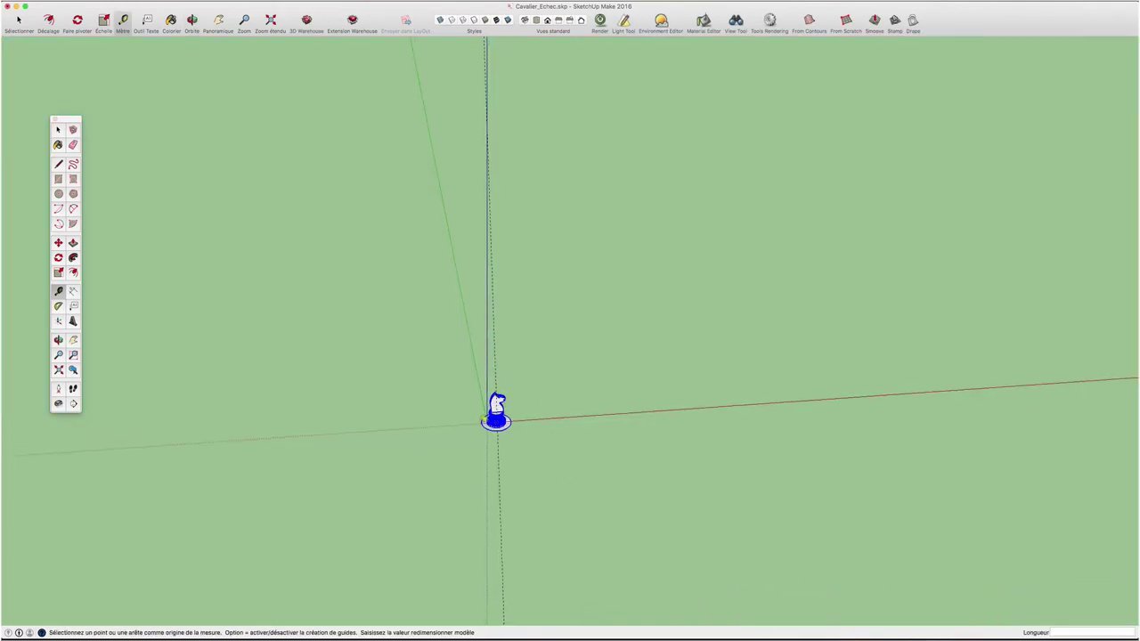
- Erase the flat round disk beneath the knight's base
scroll(495, 411, "up", 10)
mouse_move(570, 357)
middle_mouse_down()
mouse_move(589, 345)
mouse_move(772, 339)
mouse_move(570, 376)
middle_mouse_up()
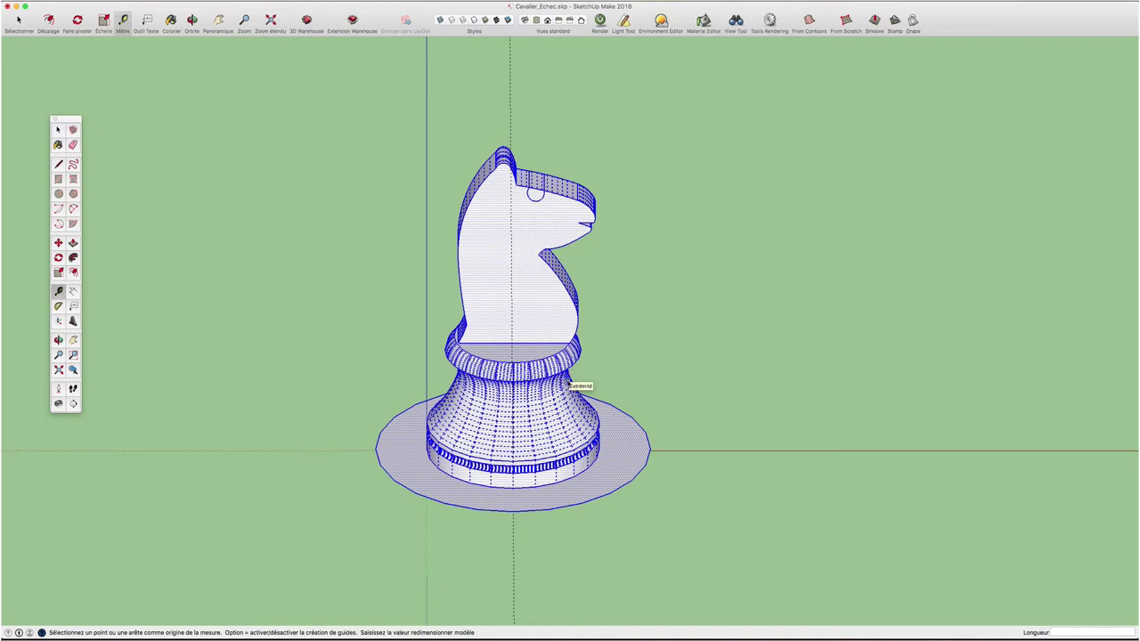
key("space")
mouse_move(575, 465)
middle_mouse_down()
mouse_move(624, 275)
mouse_move(672, 239)
mouse_move(657, 402)
middle_mouse_up()
scroll(605, 526, "up", 3)
scroll(615, 503, "up", 2)
key("e")
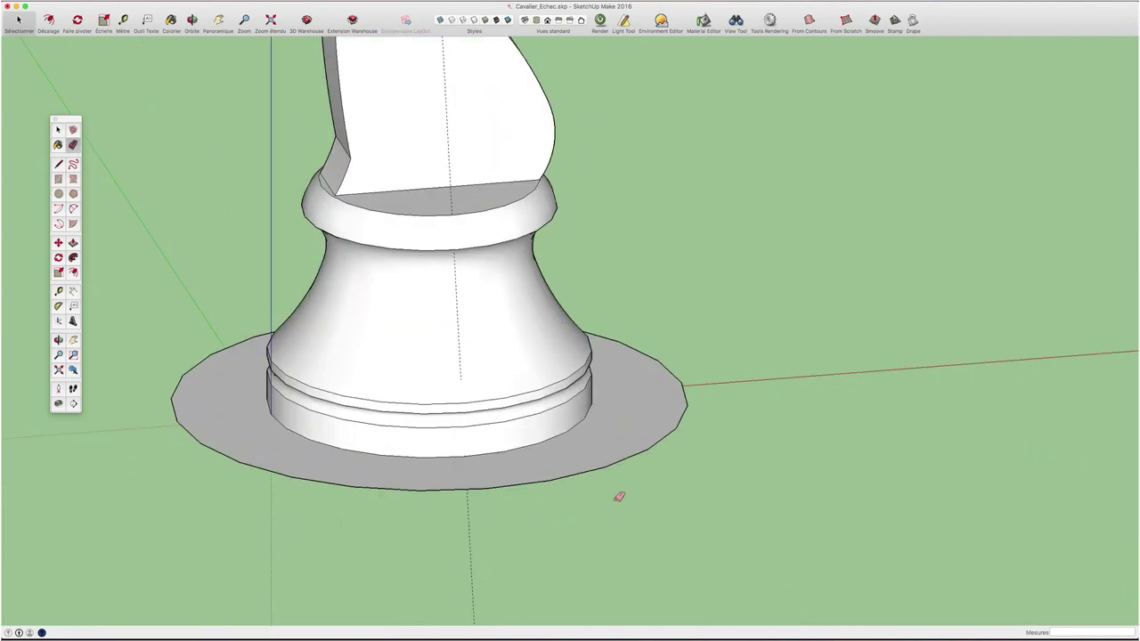
left_click(625, 462)
- Orbit around the finished knight to inspect it from several sides
scroll(623, 465, "down", 2)
mouse_move(587, 482)
middle_mouse_down()
mouse_move(570, 446)
mouse_move(539, 425)
middle_mouse_up()
mouse_move(586, 376)
middle_mouse_down()
mouse_move(382, 369)
mouse_move(722, 348)
mouse_move(288, 318)
mouse_move(450, 320)
middle_mouse_up()
mouse_move(449, 320)
left_mouse_down()
mouse_move(855, 318)
mouse_move(422, 412)
mouse_move(704, 397)
mouse_move(395, 437)
mouse_move(419, 437)
left_mouse_up()
key("space")
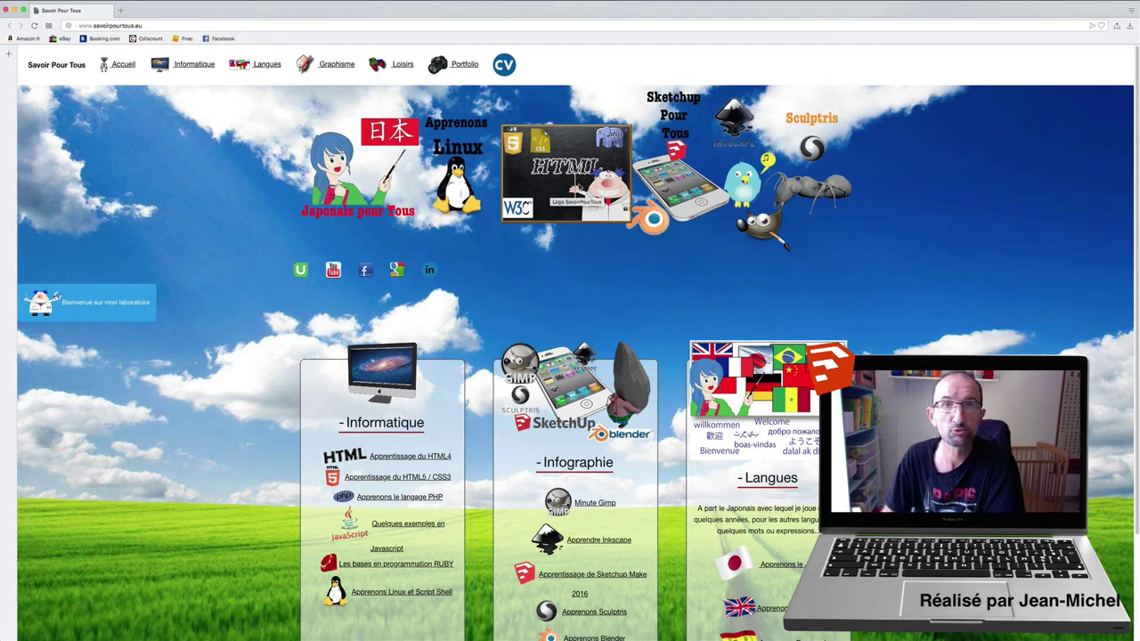
- Go to the Graphisme section of savoirpourtous.eu from the top navigation bar
left_click(339, 66)
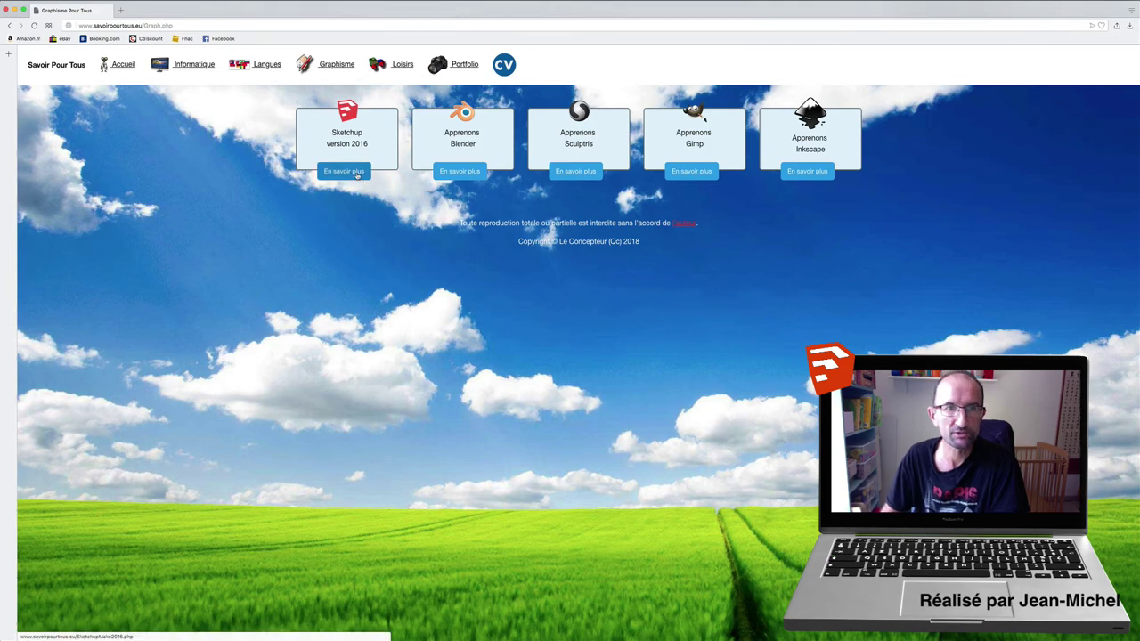
- Open the Sketchup version 2016 course page and show its Exercices tab
left_click(356, 175)
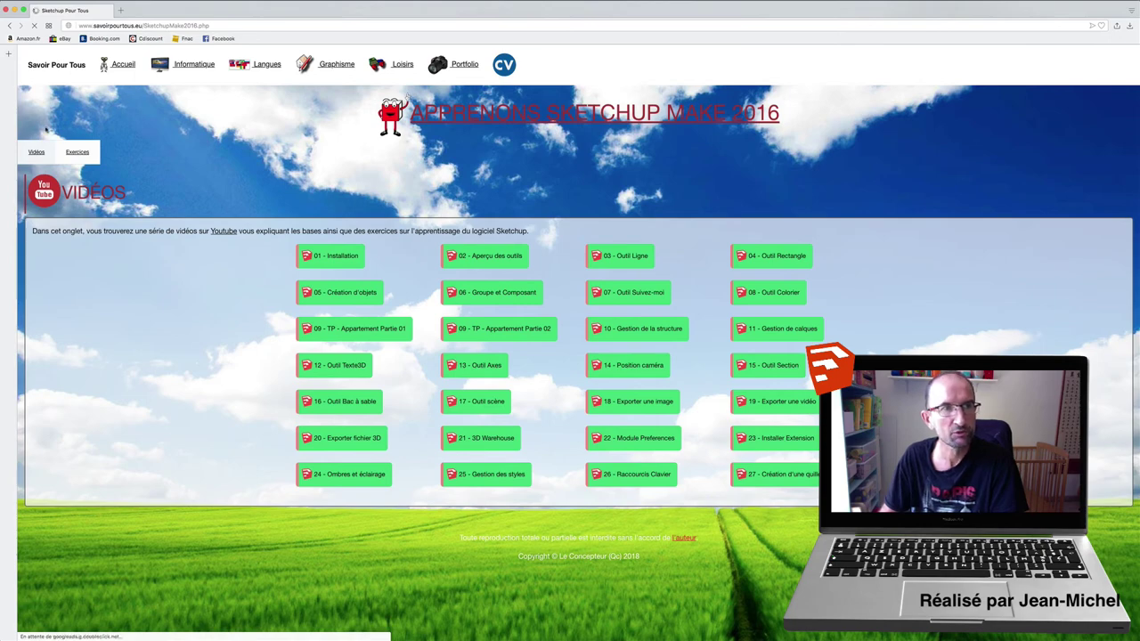
left_click(72, 153)
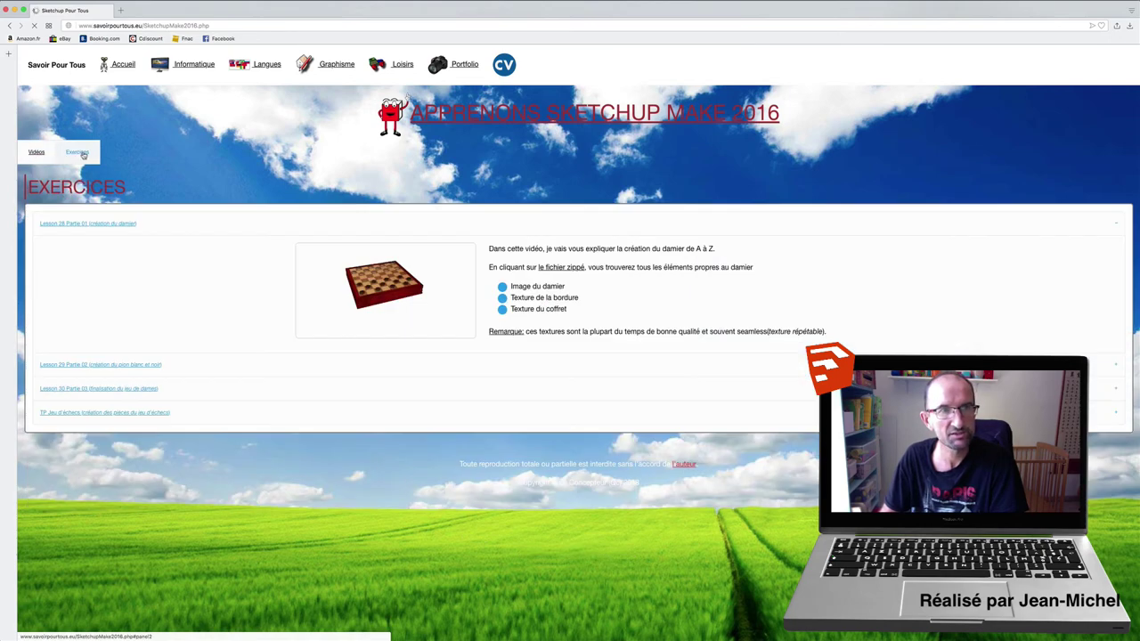